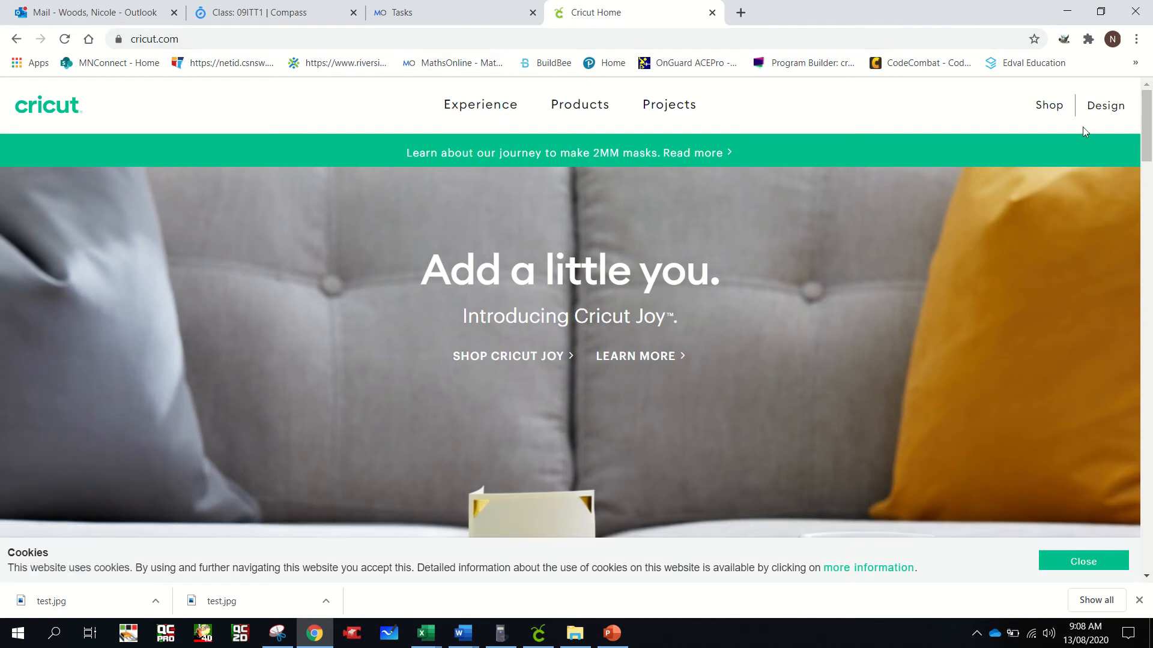
Step: Switch to the Cricut Design Space desktop app and confirm Metric as the units in its settings
click(1109, 113)
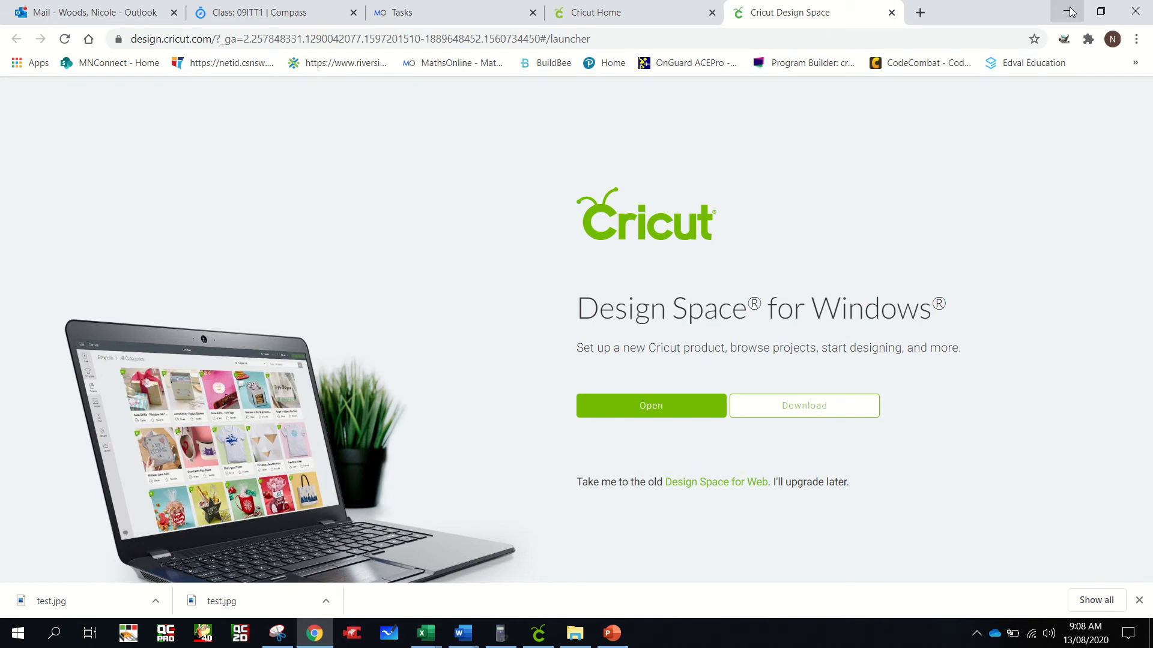
click(538, 636)
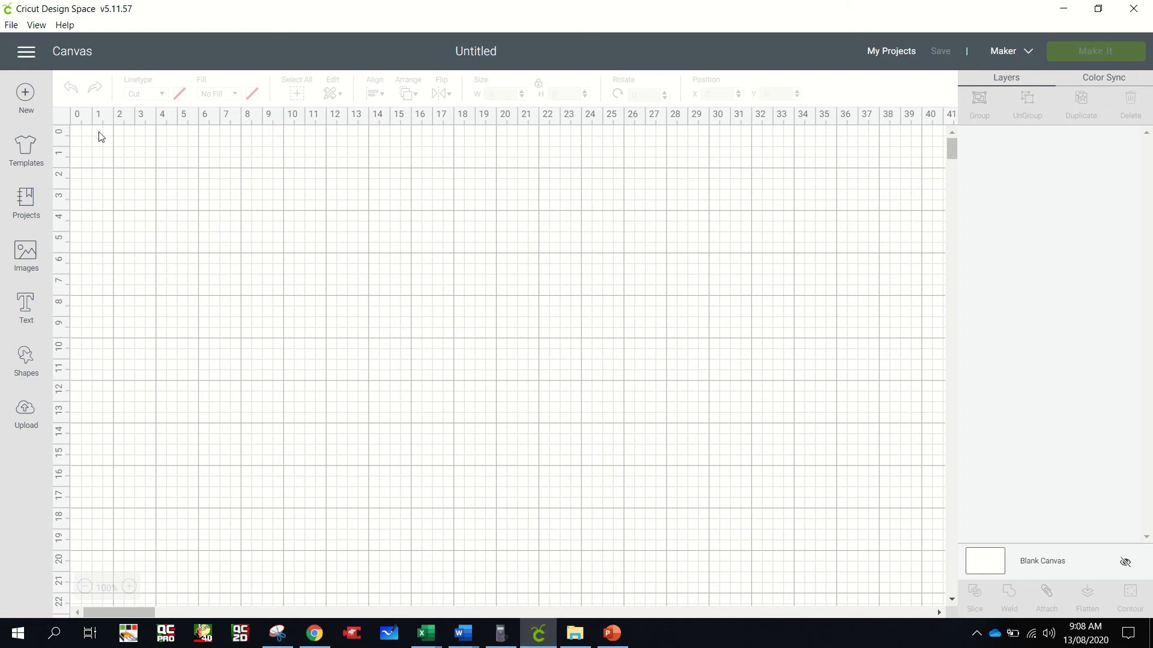
click(25, 59)
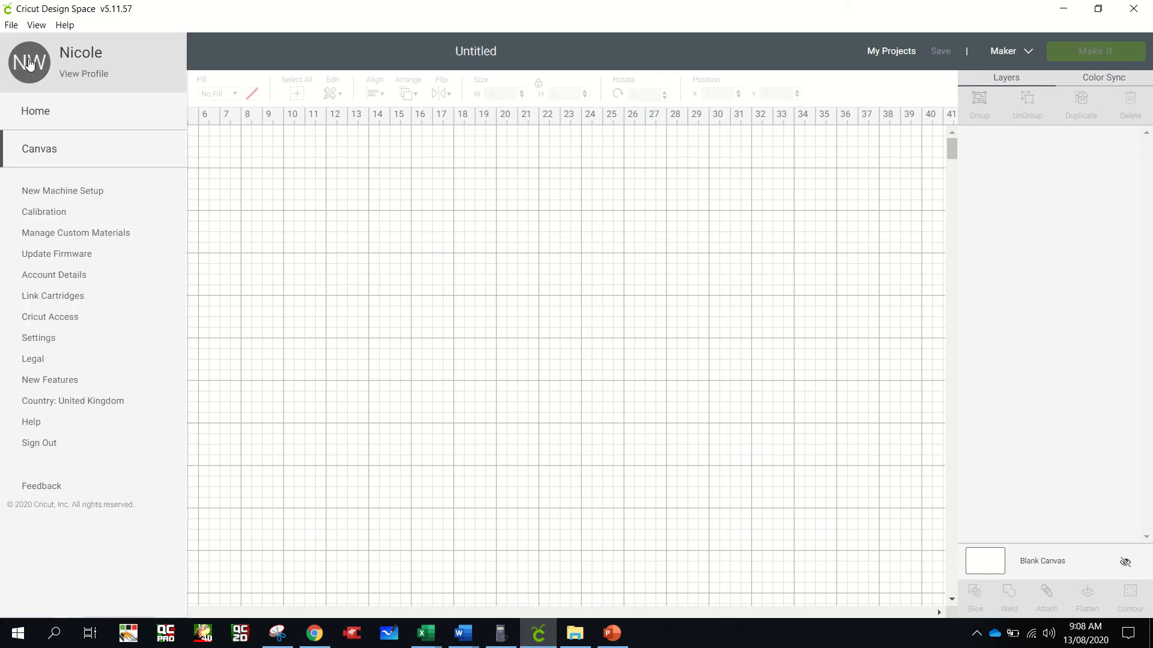
click(49, 338)
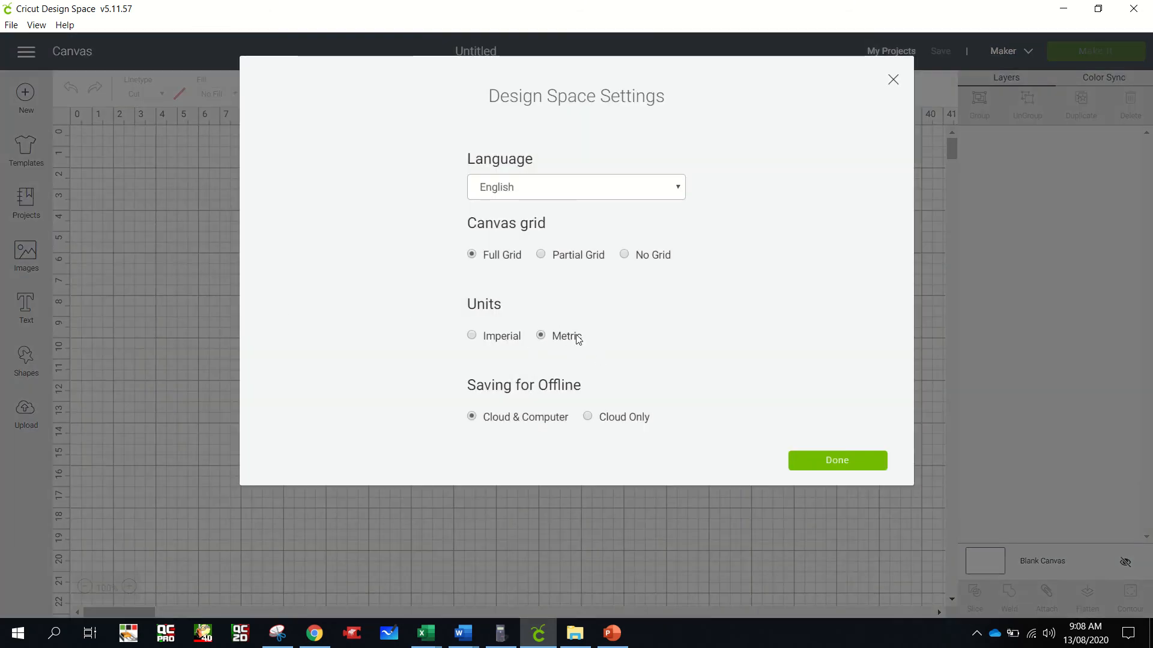
click(843, 467)
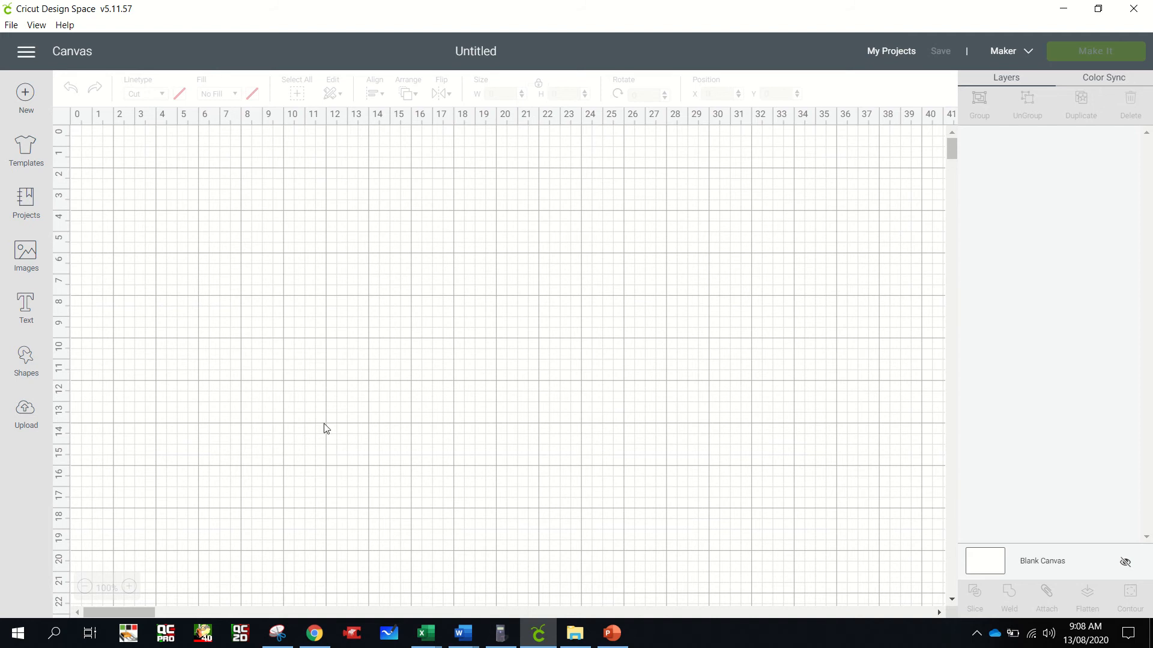
Step: Add a star shape to the canvas and enlarge it proportionally to about 11.5 by 10.9 cm
scroll(195, 503, down, 5)
scroll(195, 503, up, 5)
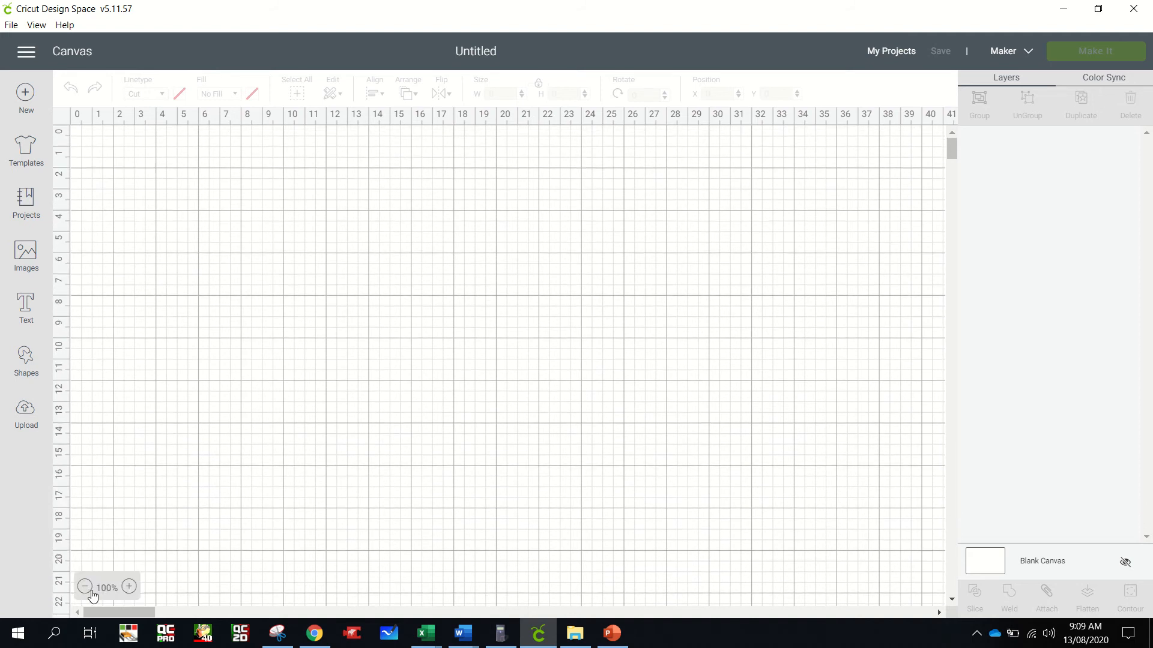
click(85, 588)
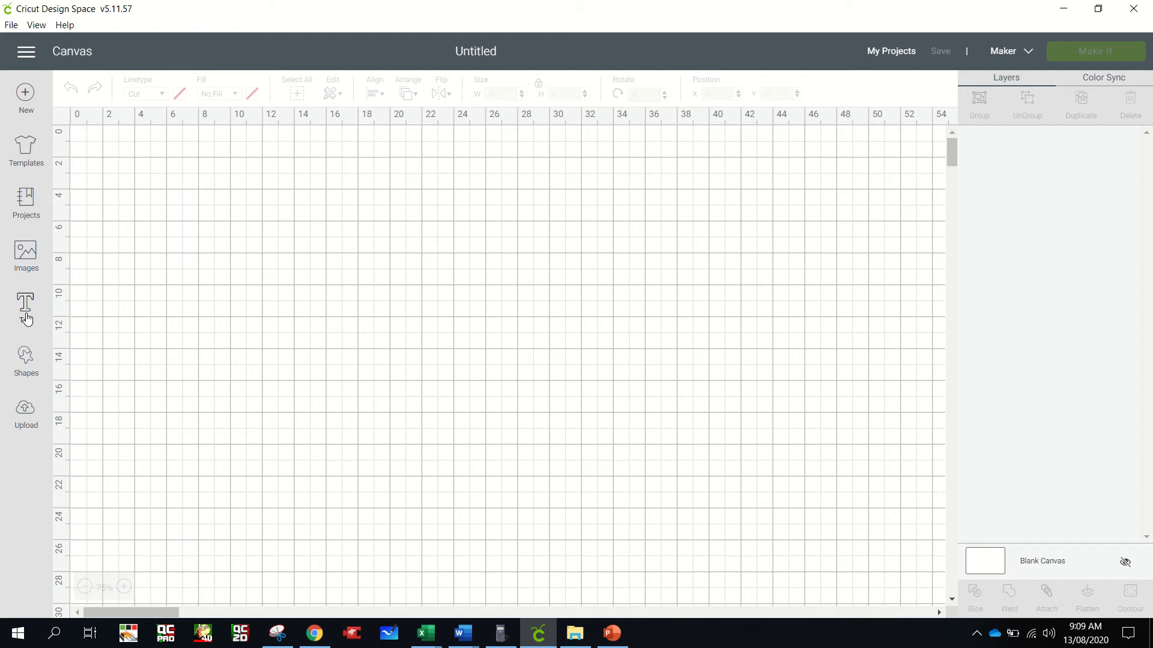
click(25, 361)
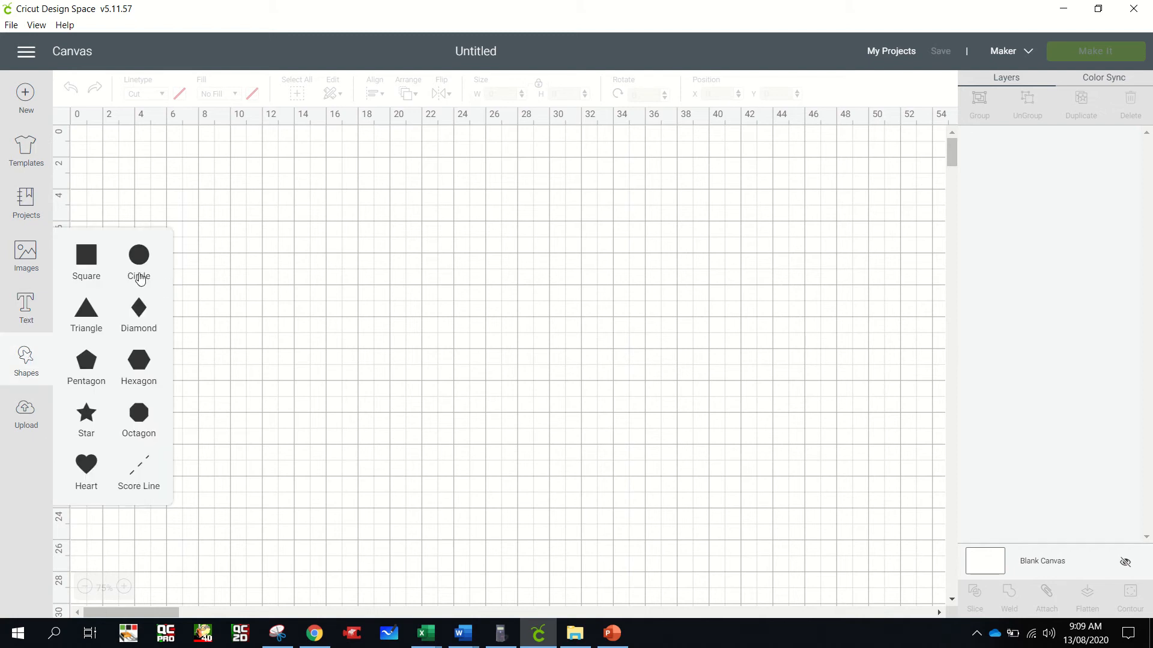
click(94, 416)
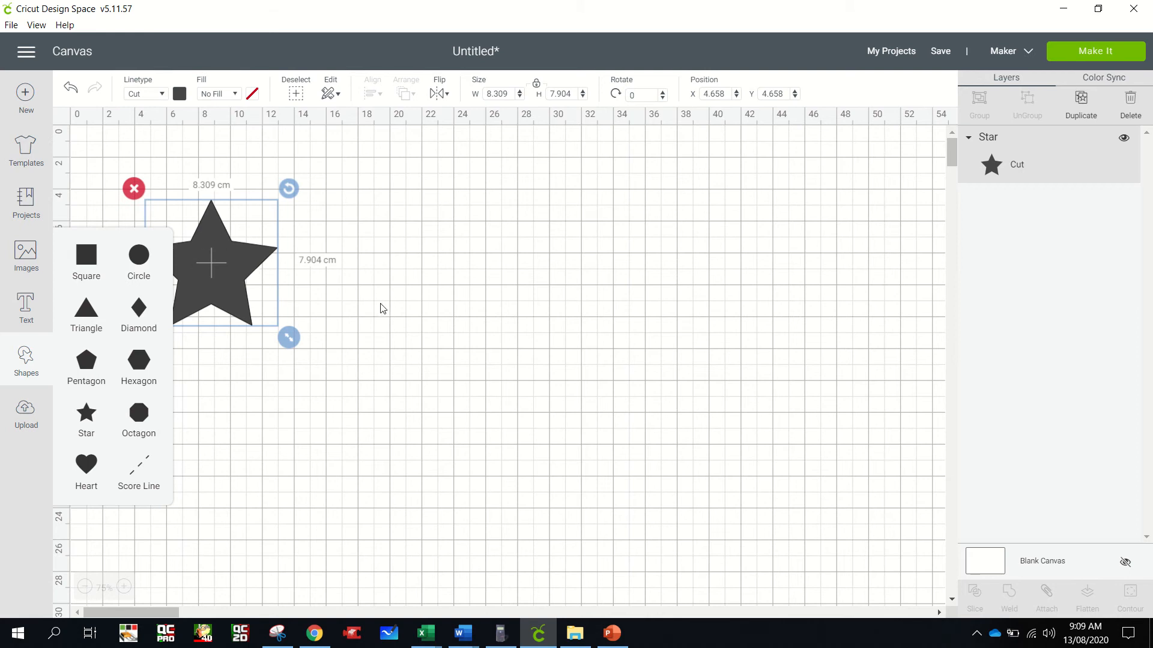
click(346, 354)
click(232, 266)
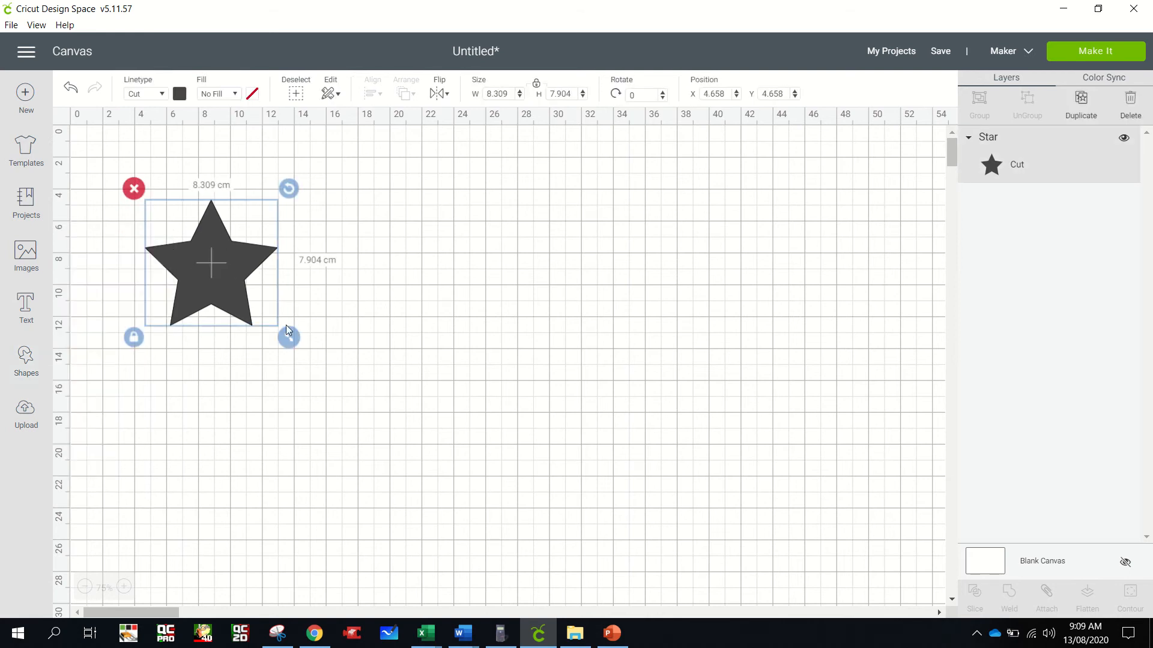
drag(286, 325, 345, 373)
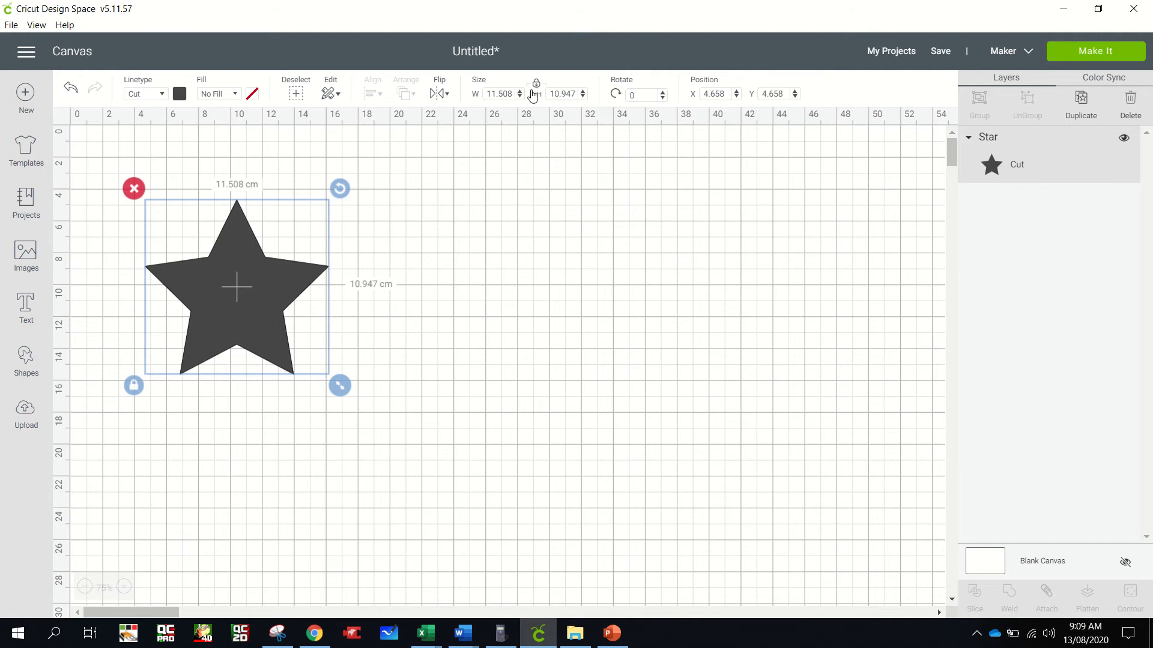
Step: Set the star's width to 5.5 cm with its proportions locked
click(490, 96)
text(5.5)
key(Return)
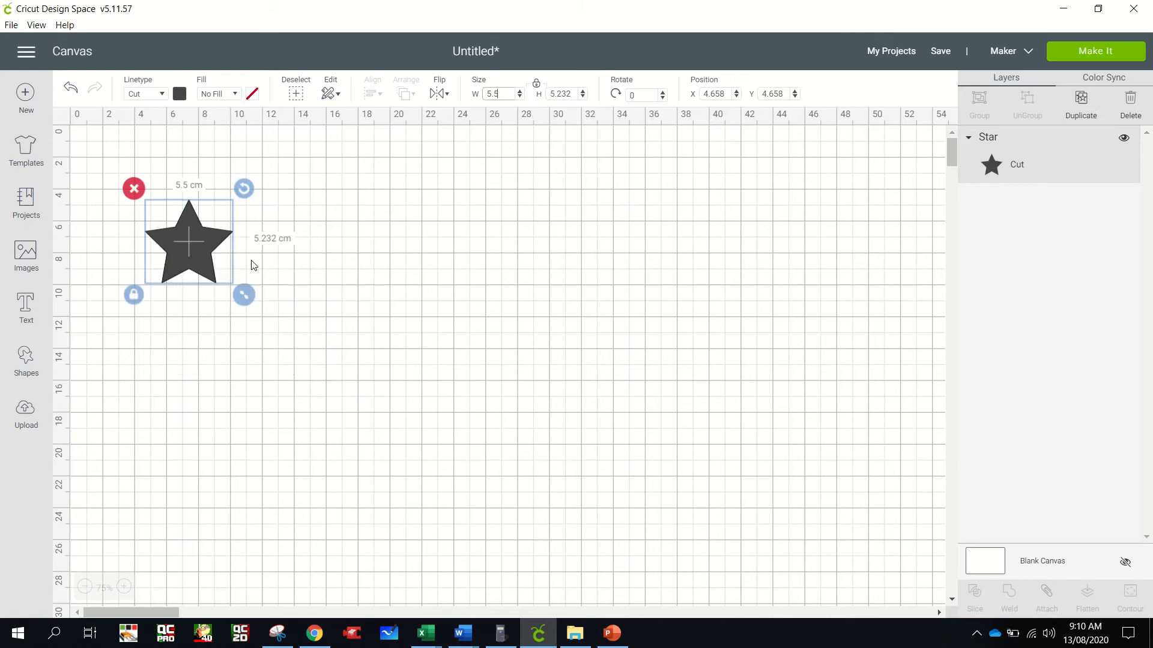
Step: Unlock the star's proportions and set its size to 10 cm wide by 6 cm high
click(537, 85)
click(499, 94)
text(10)
key(Tab)
text(6)
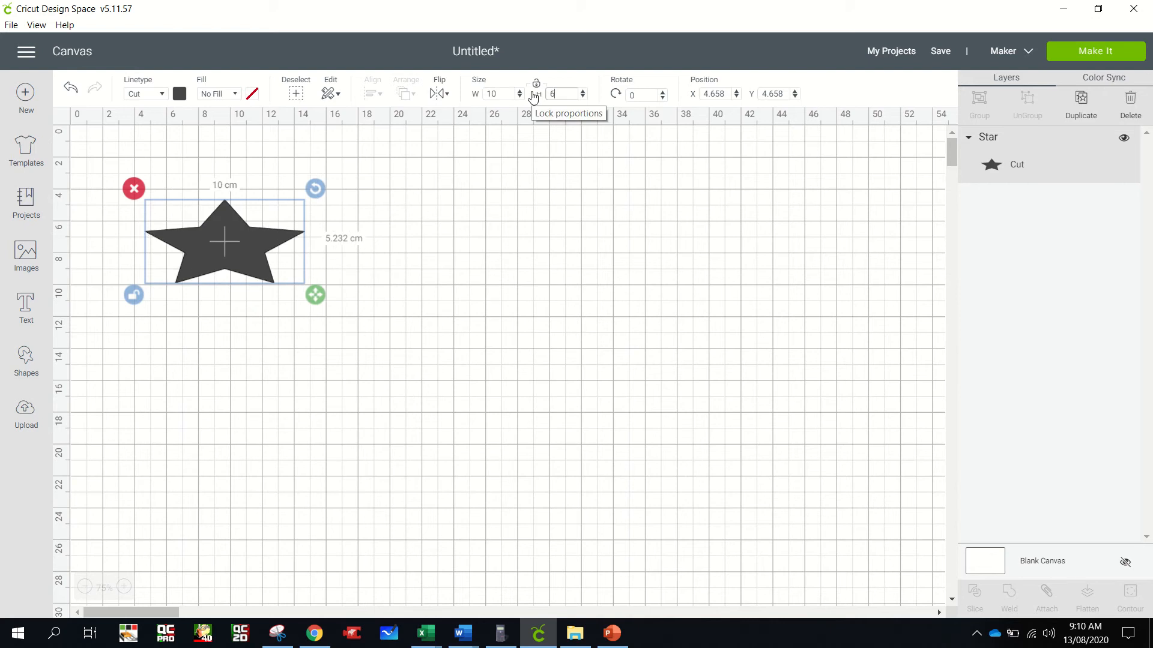
key(Return)
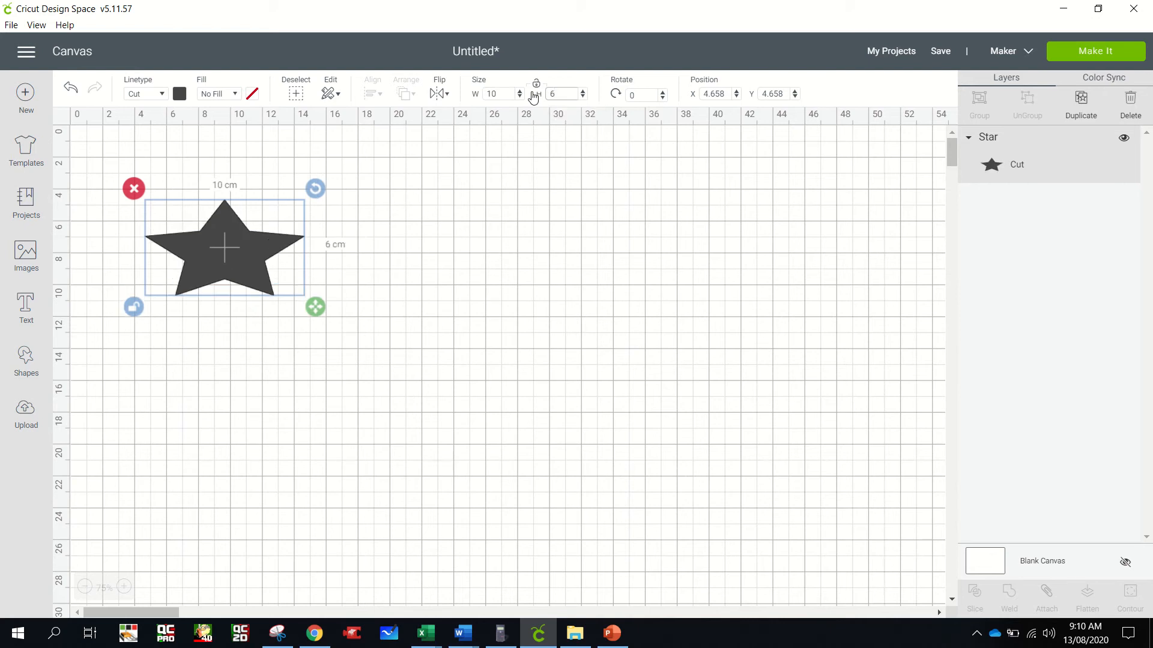
Step: Stretch the star freely to about 13.6 by 7.7 cm and rotate it by about 0.87 degrees
drag(313, 309, 371, 337)
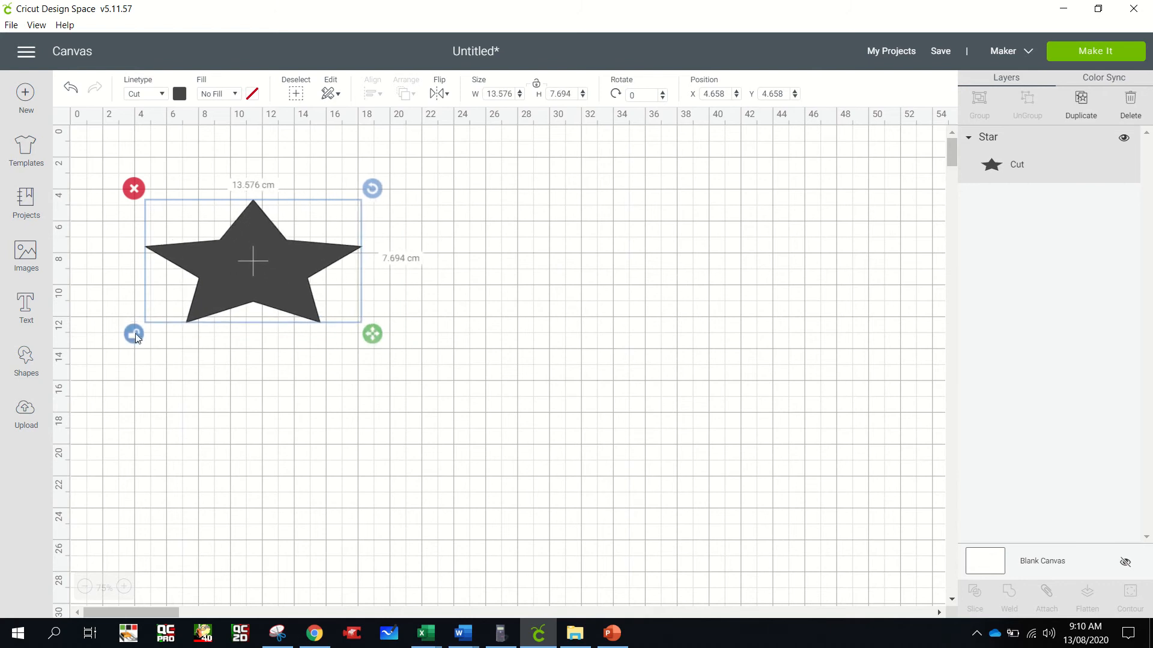
mouse_move(364, 192)
mouse_down()
mouse_move(319, 175)
mouse_move(370, 205)
mouse_move(362, 200)
mouse_up()
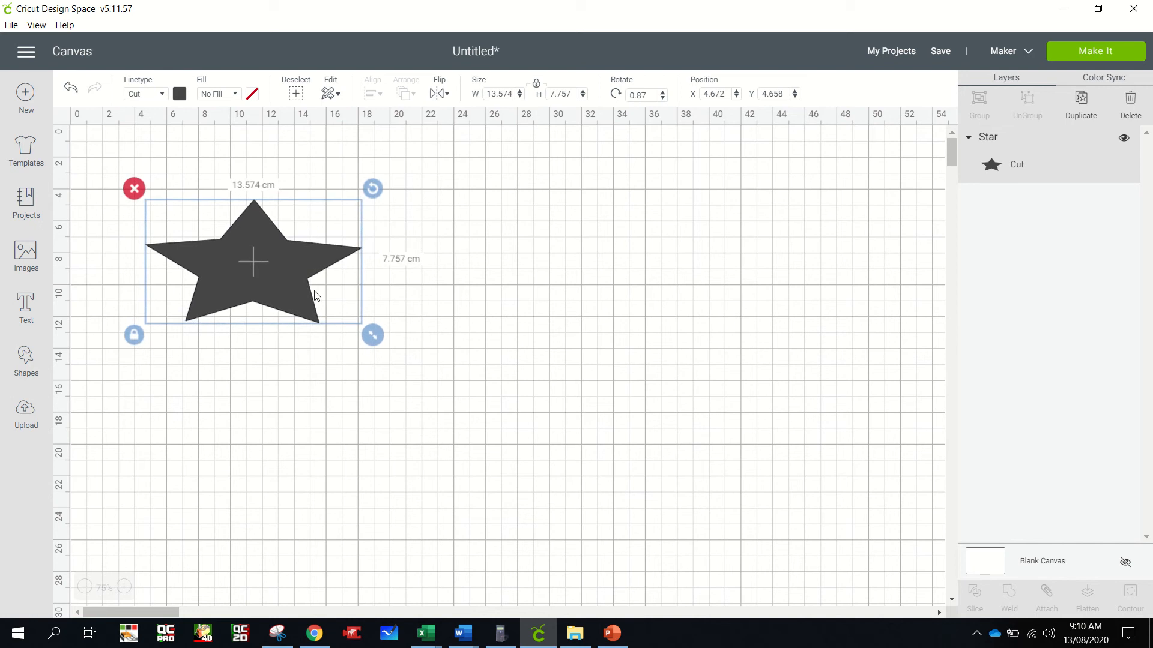
Step: Delete the star and add a hexagon, placed at about X 4.1, Y 2.4 cm on the canvas
key(Delete)
click(40, 364)
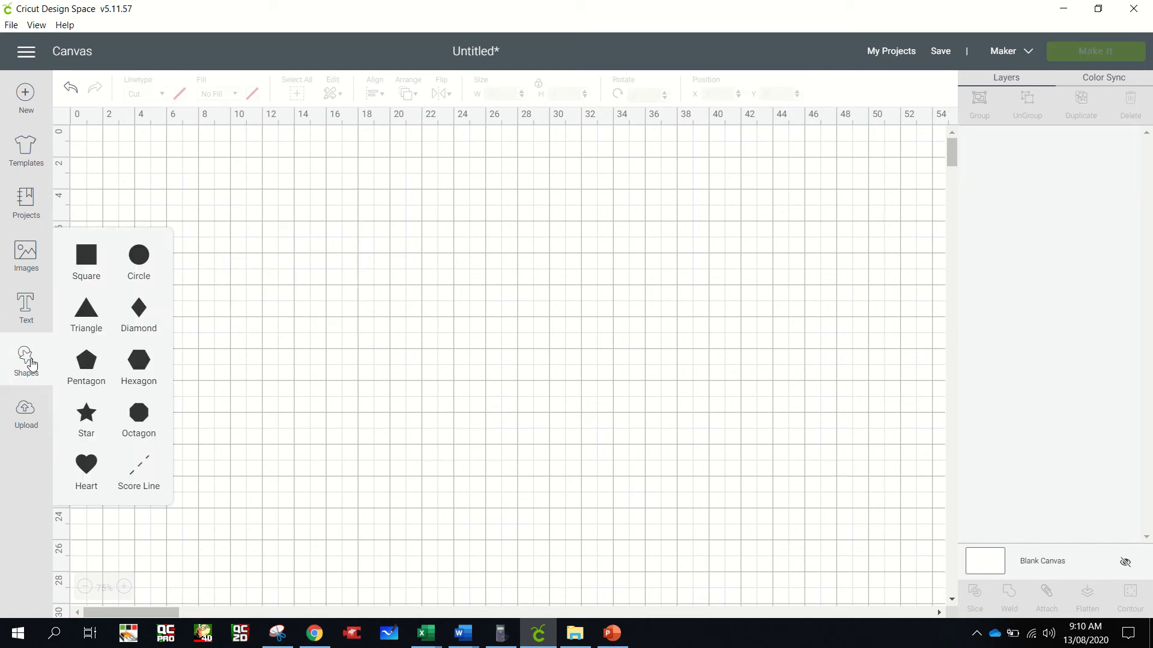
drag(222, 220, 221, 219)
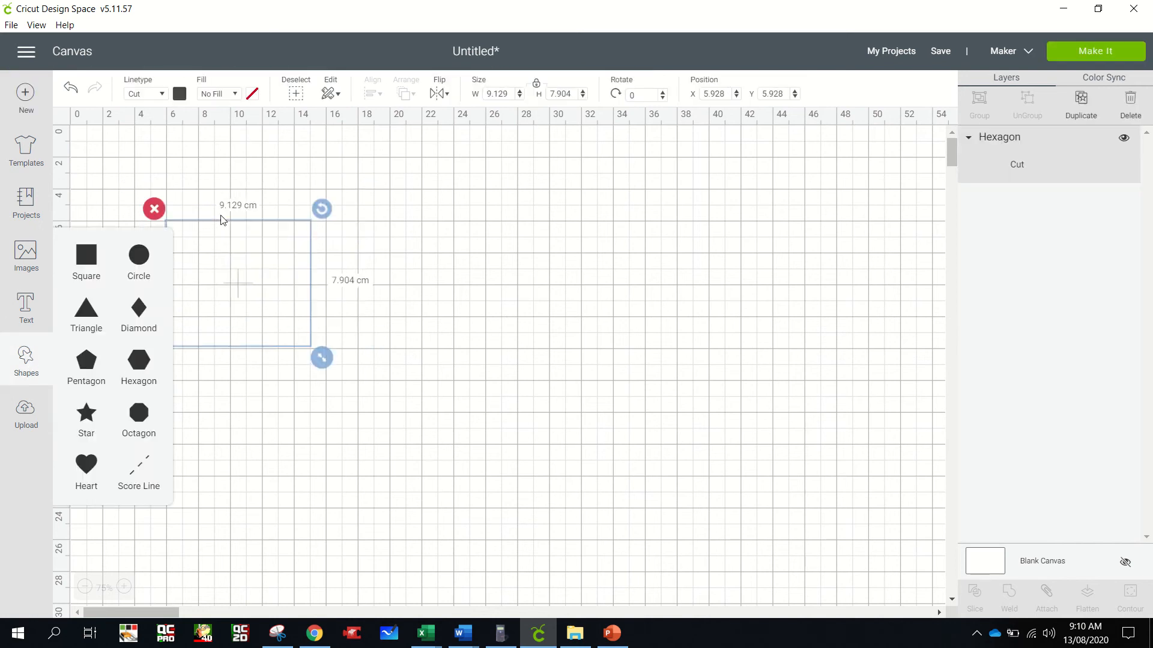
drag(235, 261, 206, 205)
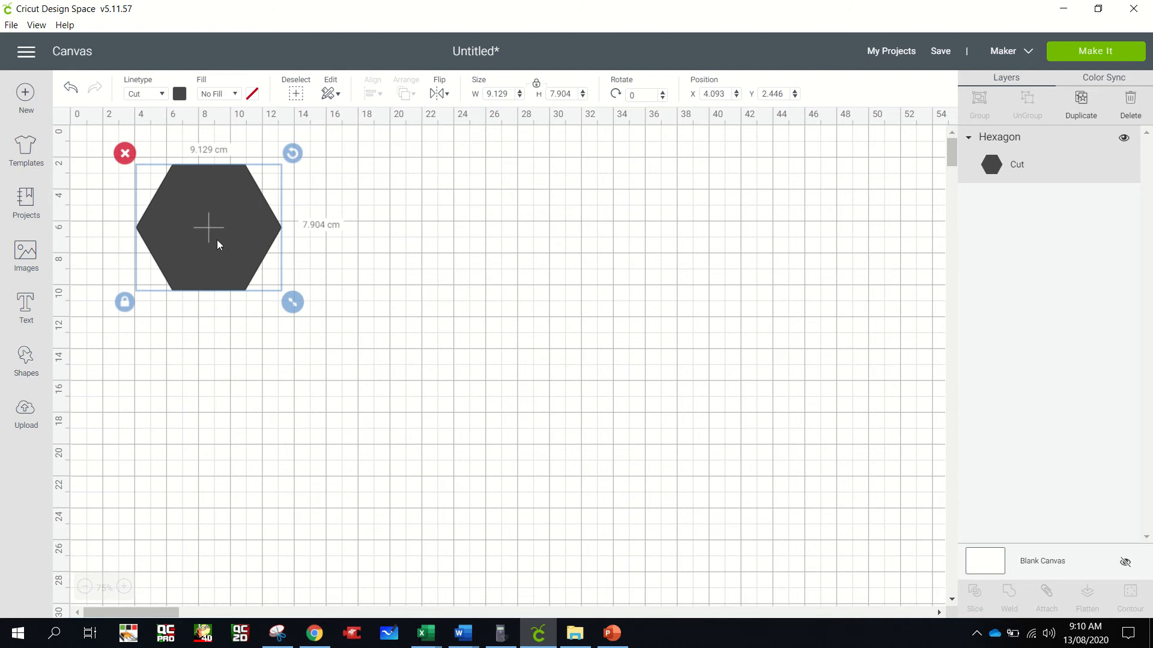
Step: Duplicate the hexagon twice and arrange the copies in a horizontal row beside the original
key(ctrl+d)
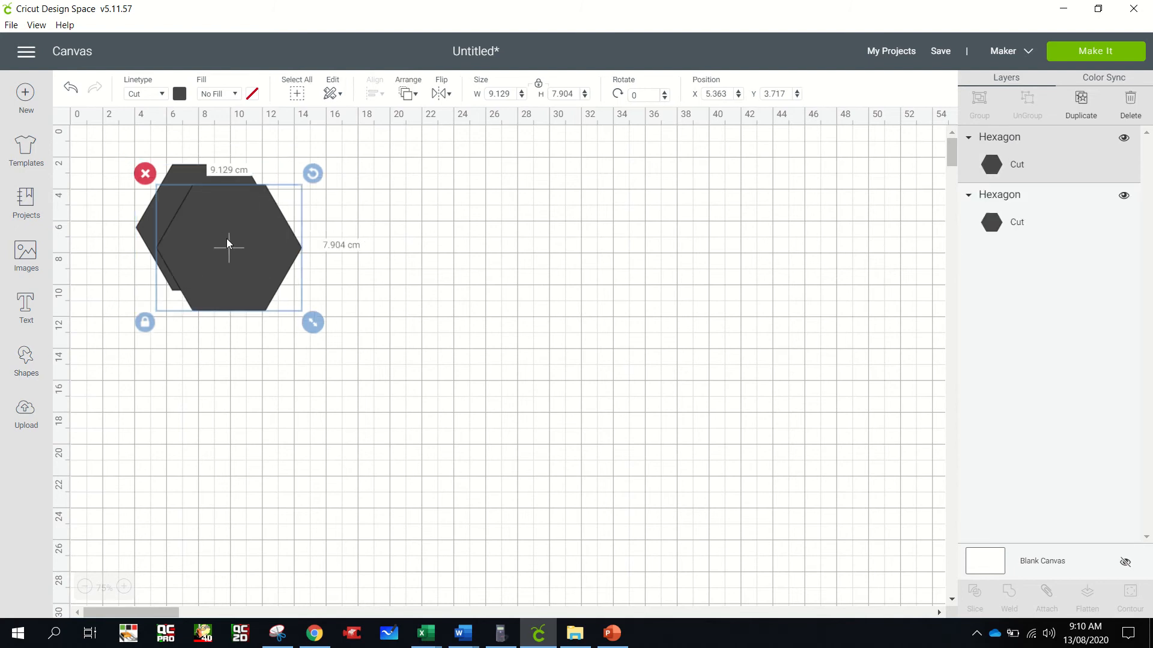
drag(225, 239, 359, 221)
key(ctrl+d)
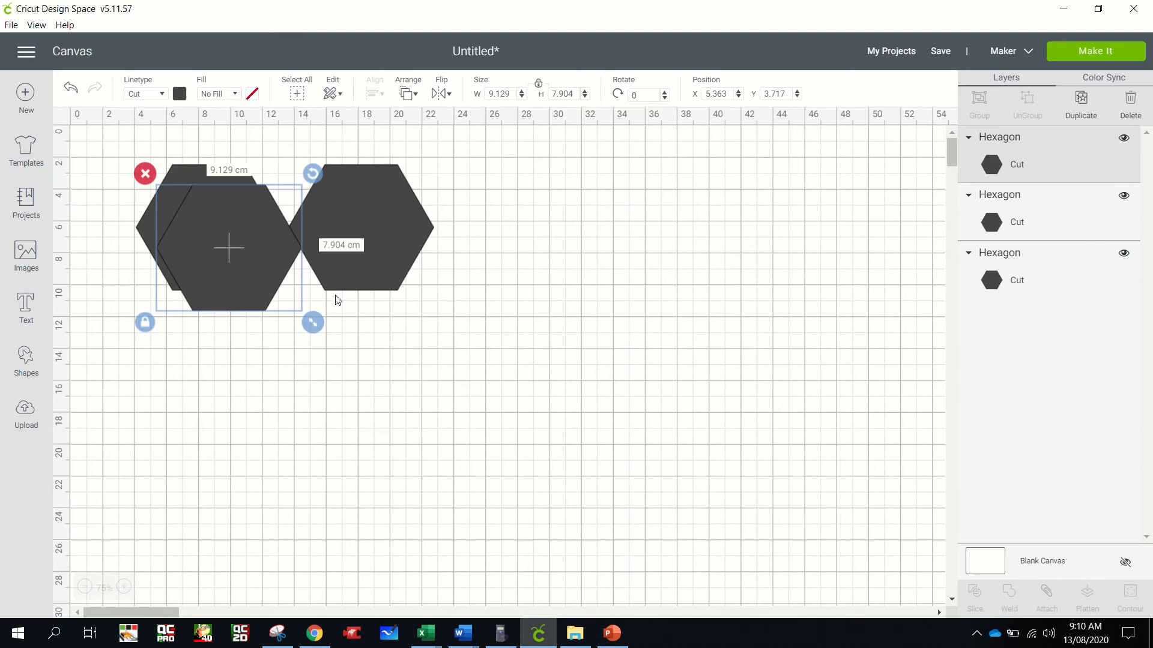
drag(242, 261, 528, 240)
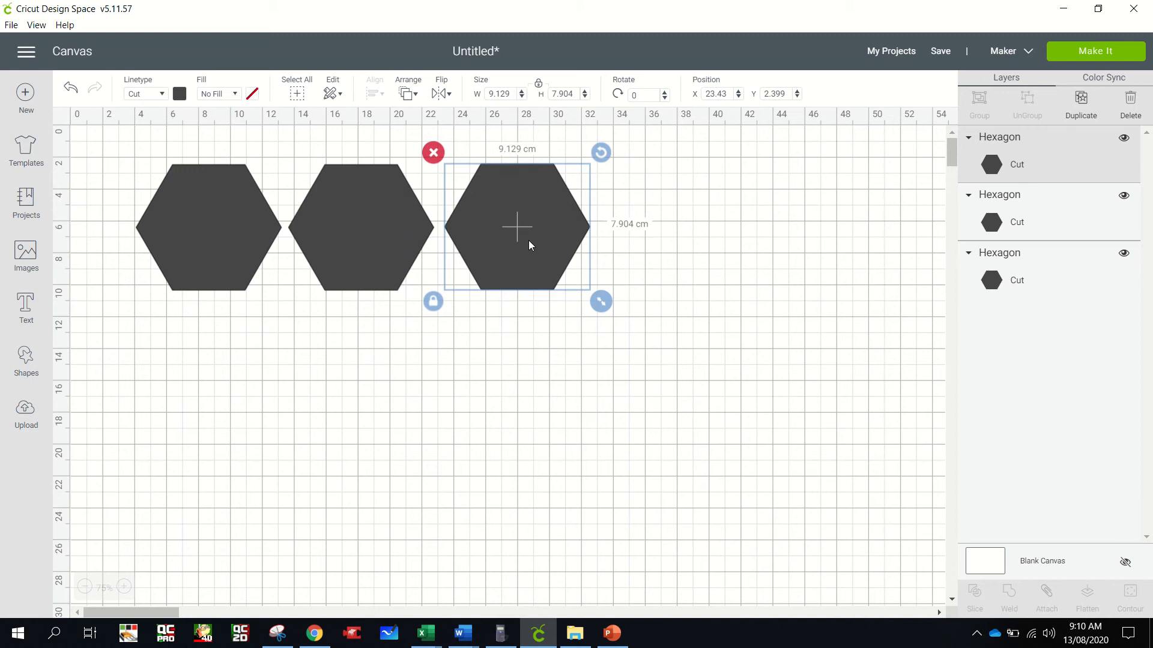
Step: Select all three hexagons and align them with Center Vertically
shift+click(393, 227)
shift+click(238, 212)
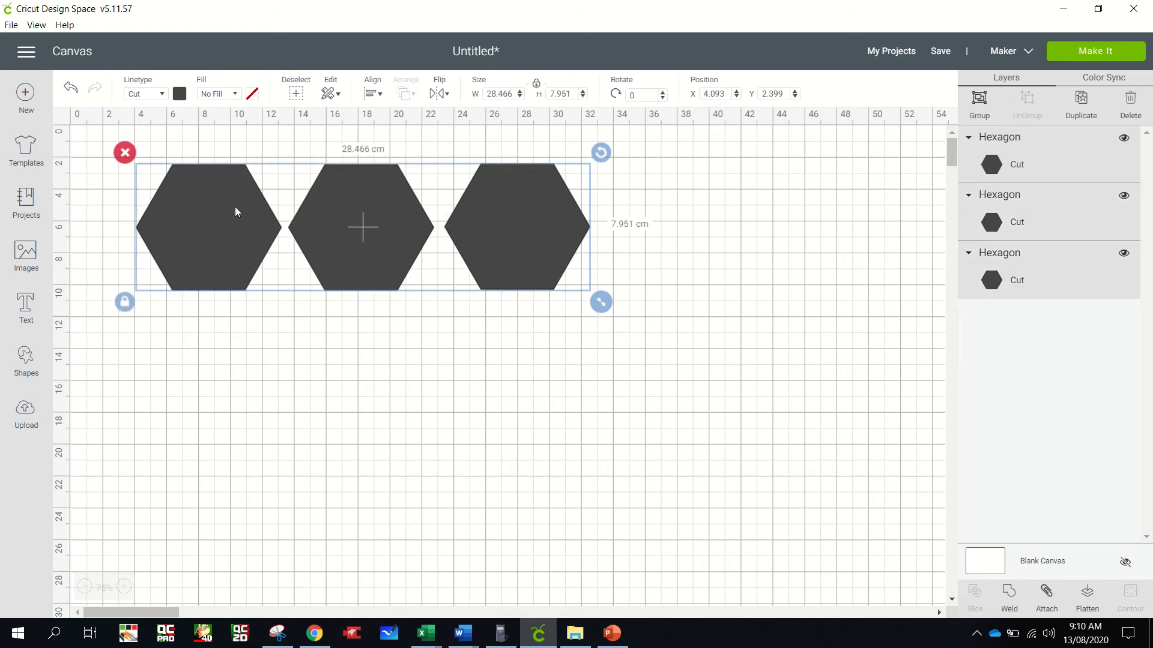
click(375, 96)
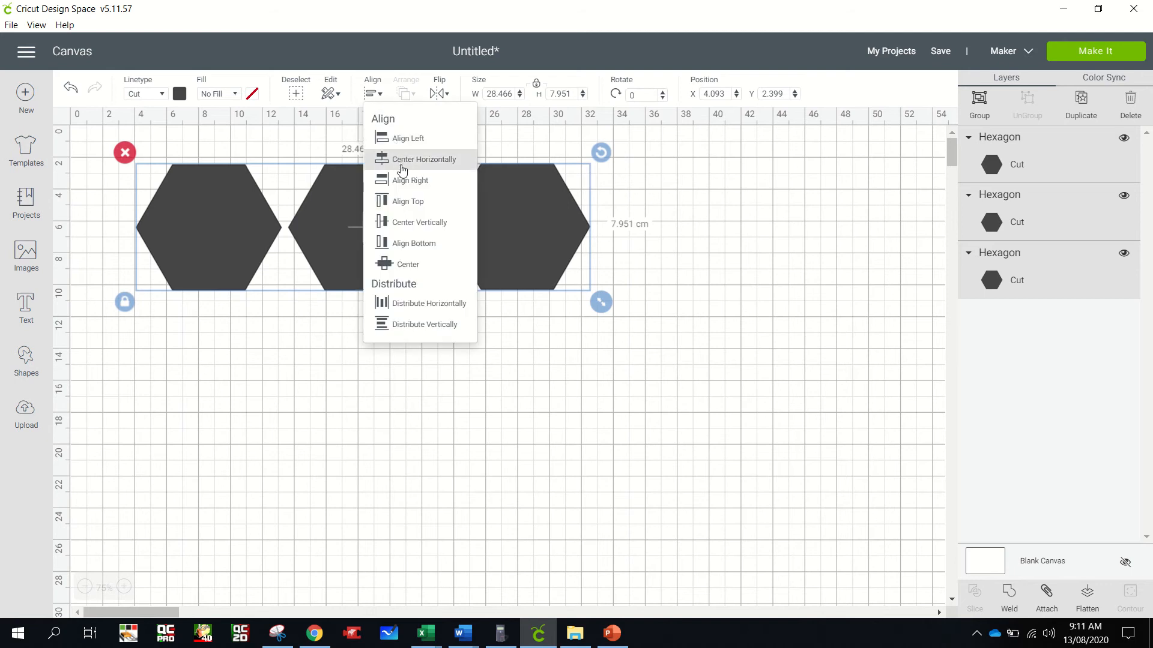
click(403, 223)
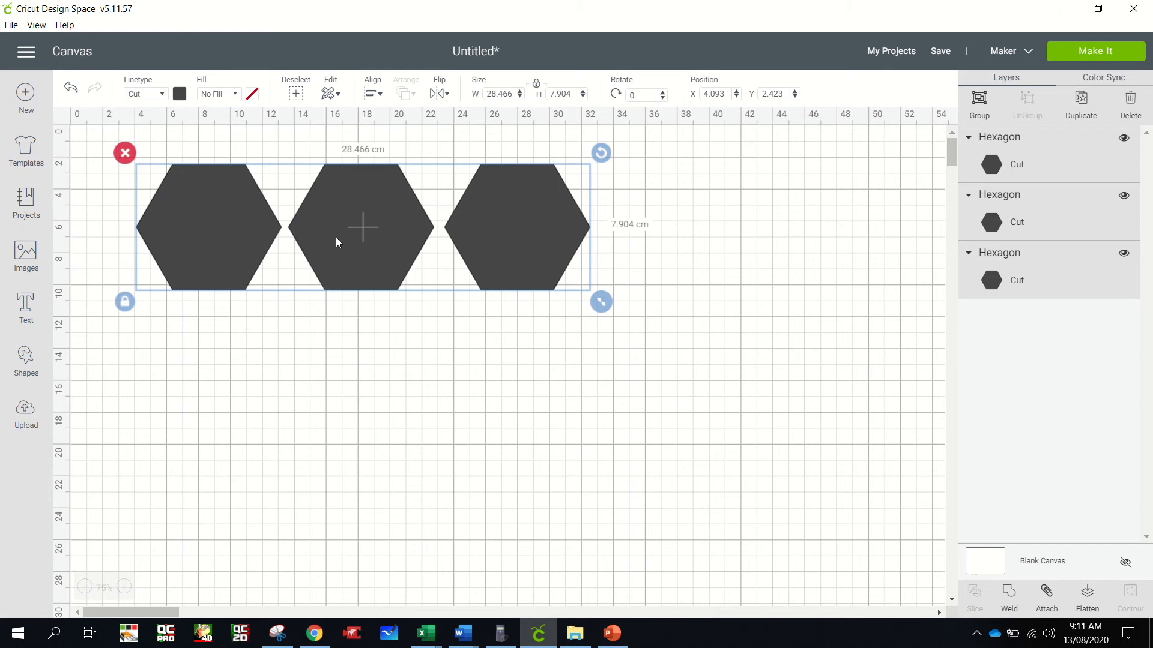
Step: Review the linetype options for the three hexagons, choose Cut, and delete the hexagons
click(163, 96)
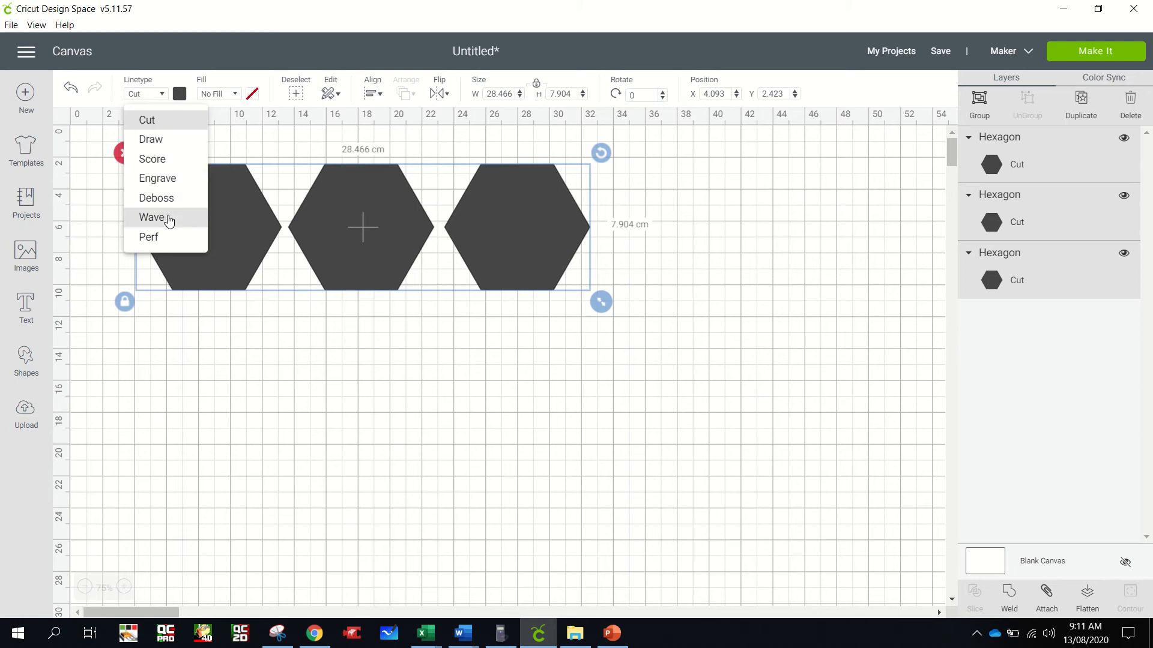
click(160, 122)
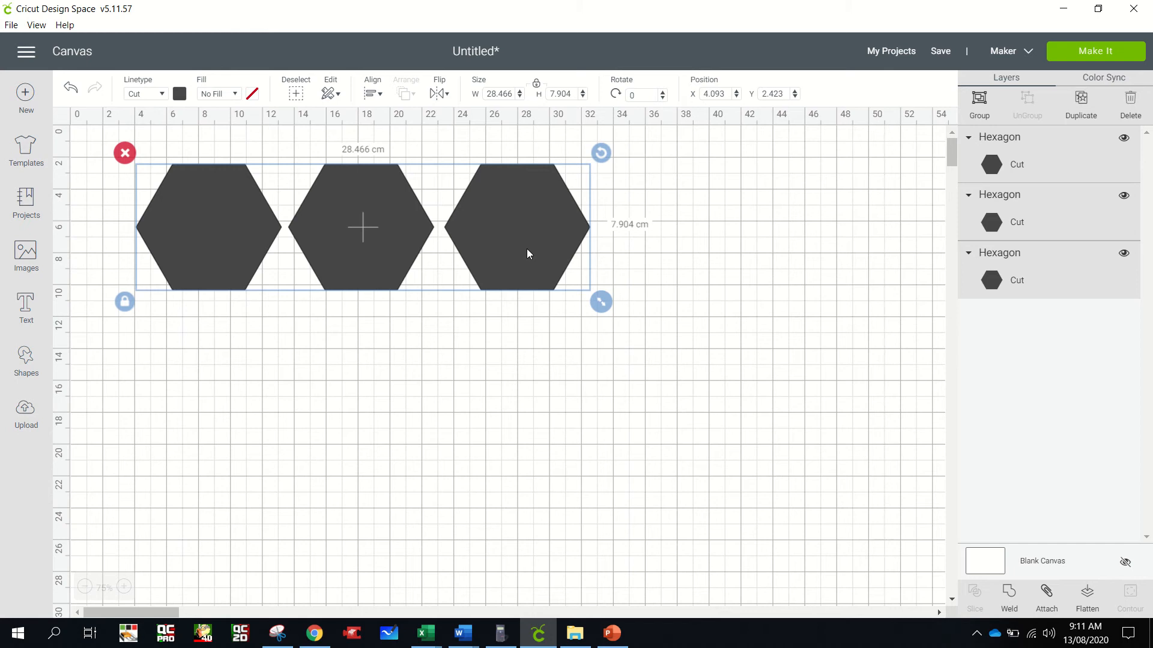
key(Delete)
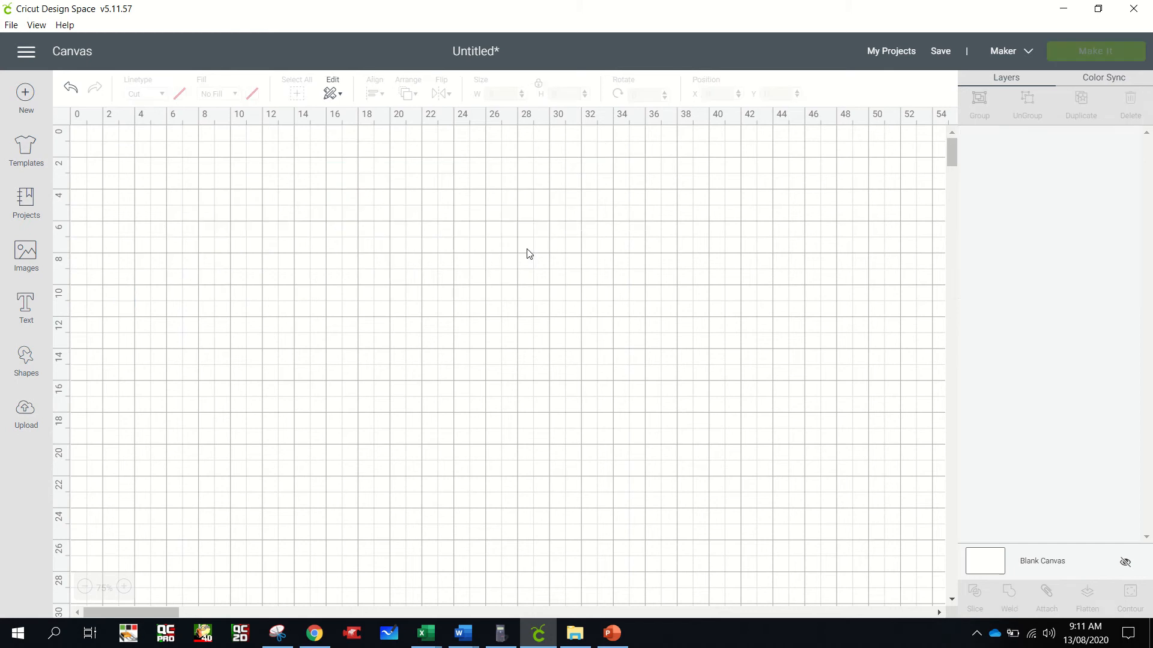
Step: Add a text object to the canvas containing the person's surname in capital letters
click(33, 361)
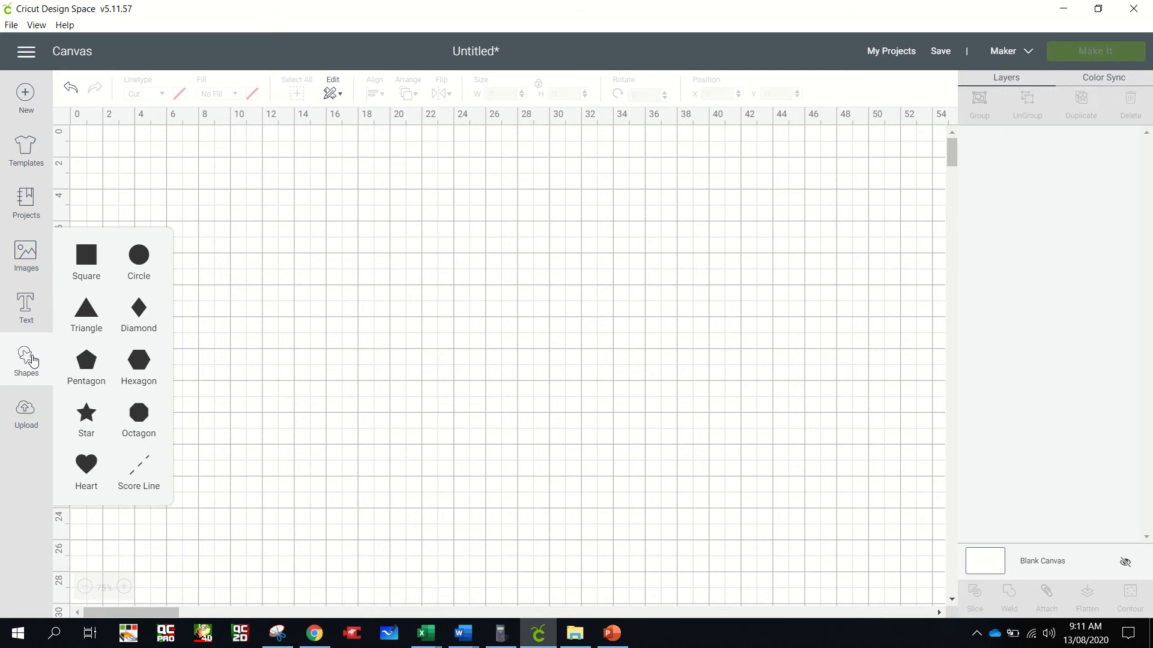
click(26, 306)
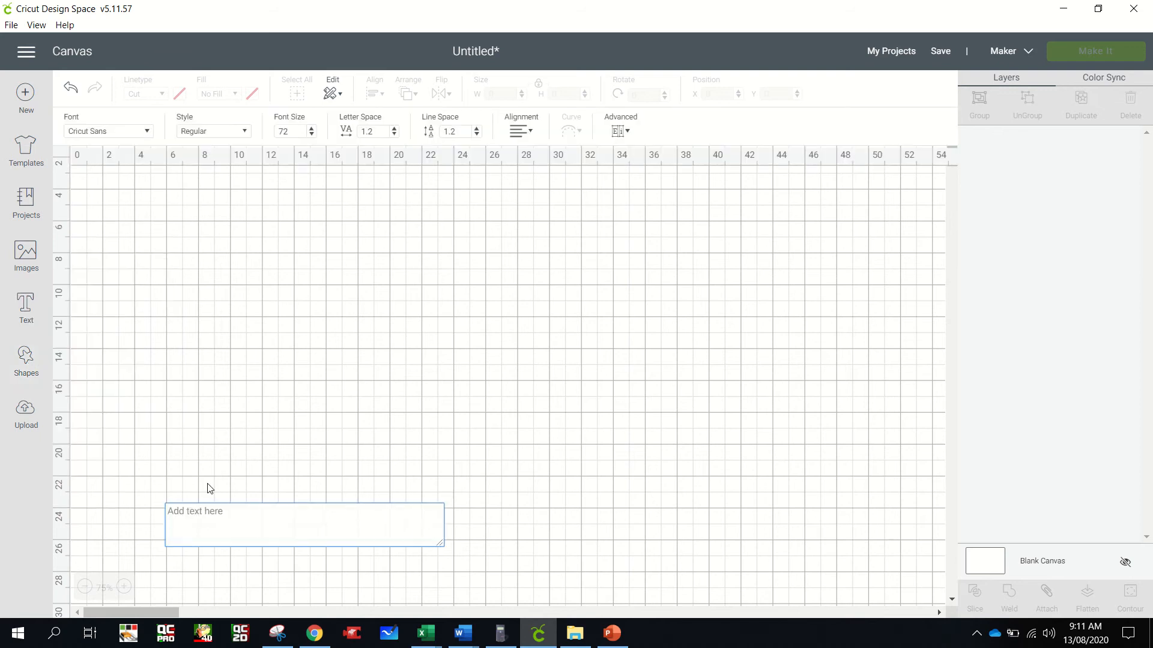
text(WOODS)
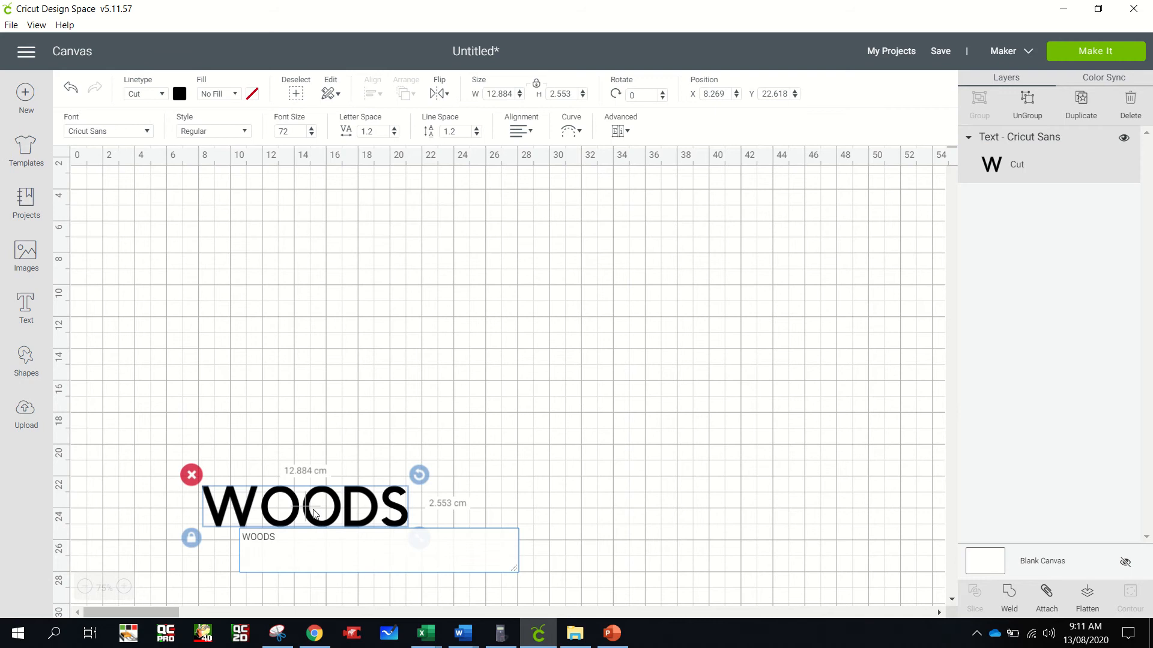
Step: Enlarge the surname text to about 20.1 by 4 cm and place it at about X 2.3, Y 4 cm
drag(308, 507, 216, 181)
drag(338, 209, 463, 254)
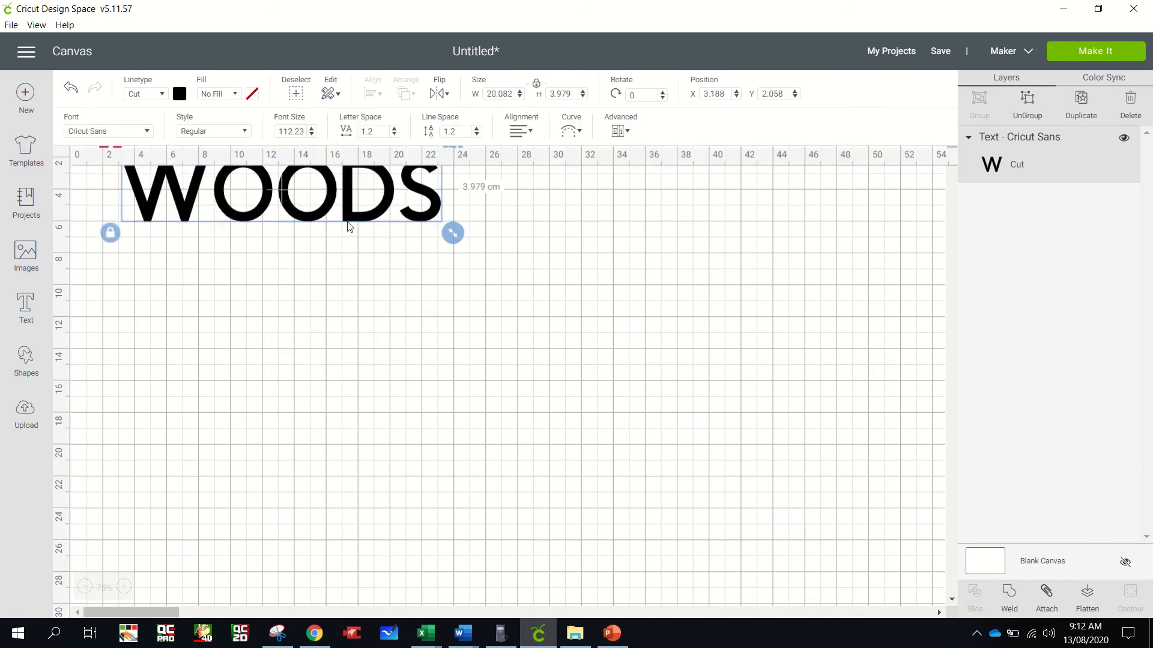
drag(269, 195, 255, 227)
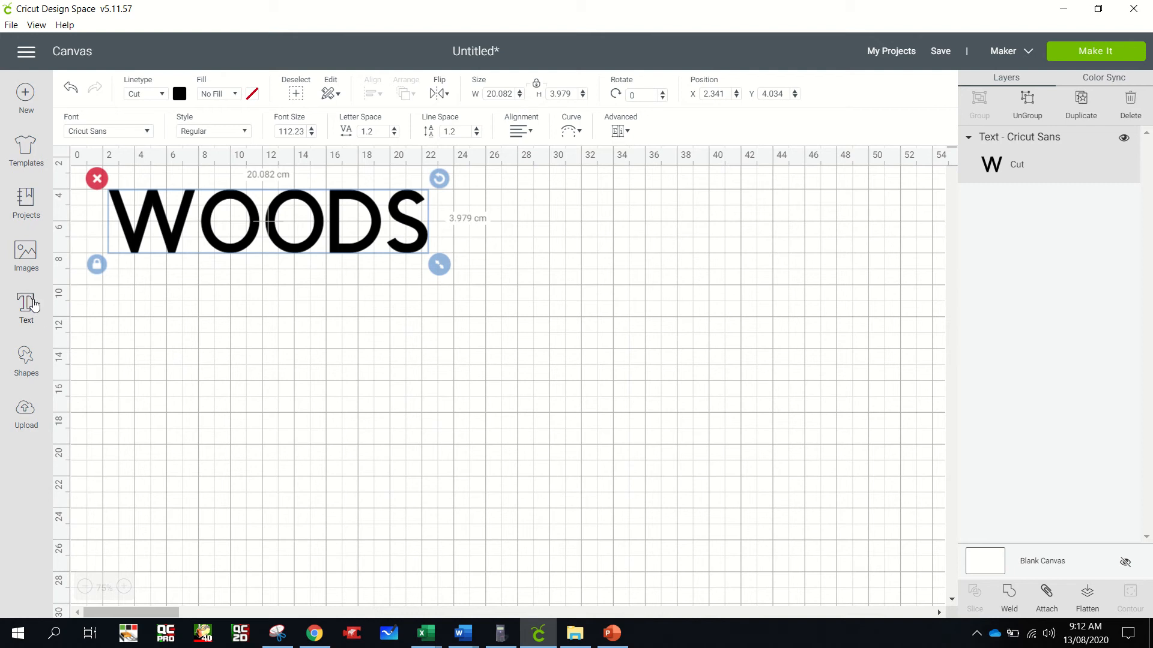
Step: Look over the available fonts for the surname text and close the font list without choosing one
click(147, 132)
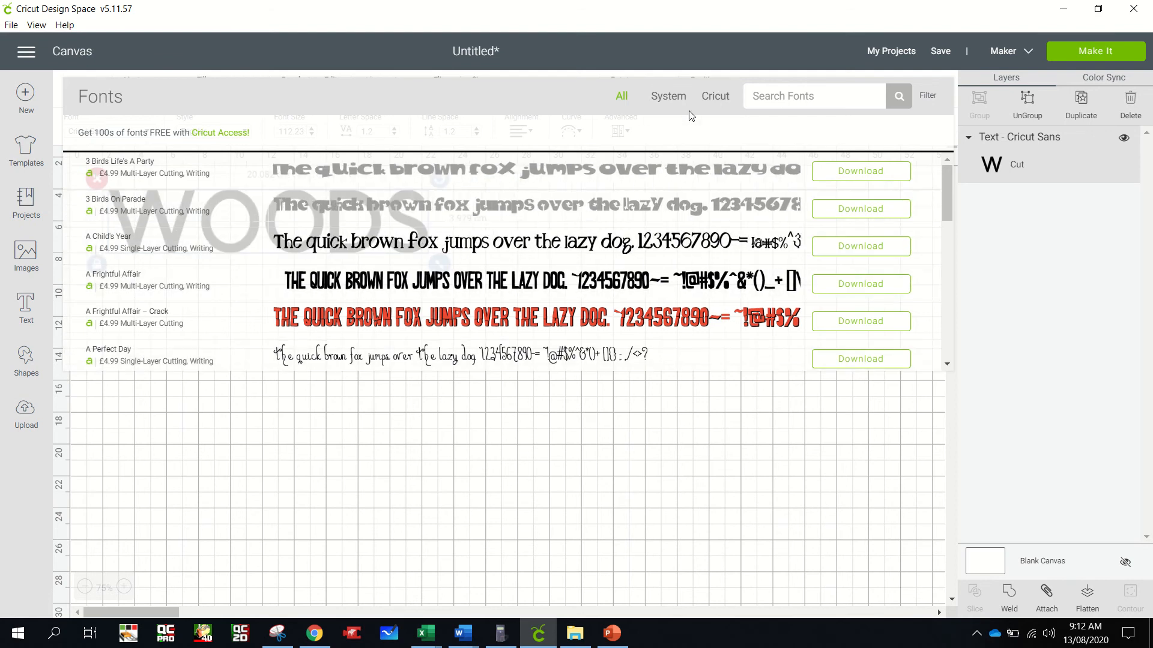
click(592, 467)
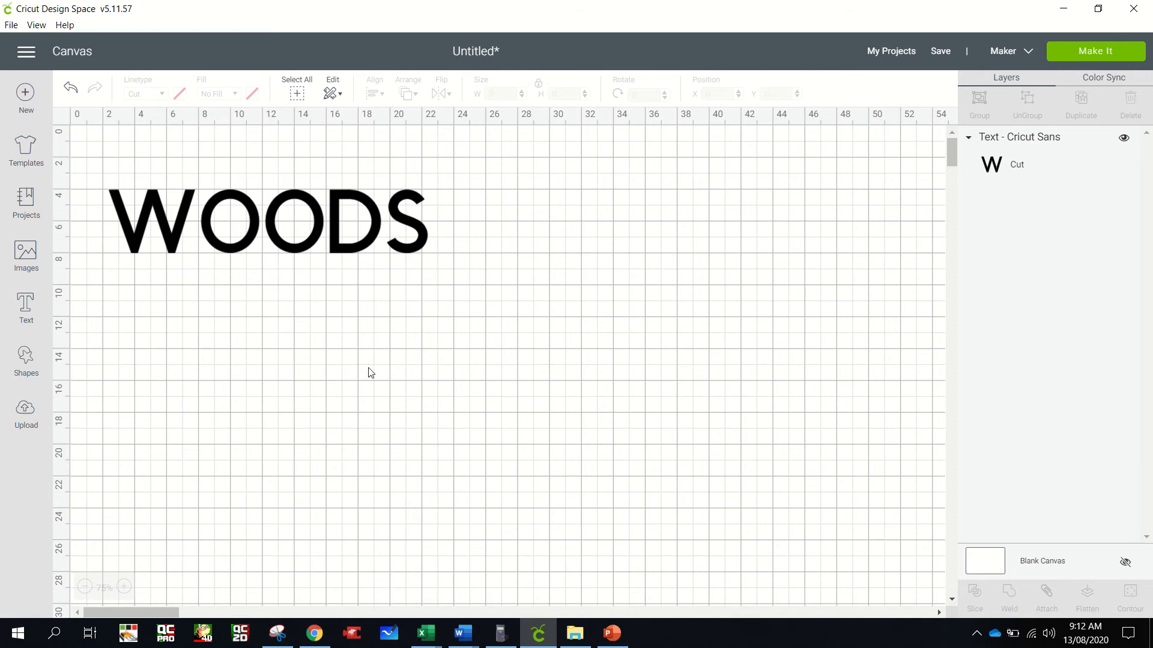
Step: Open Microsoft Word with a new blank document and enter the person's surname in capital letters
mouse_move(471, 639)
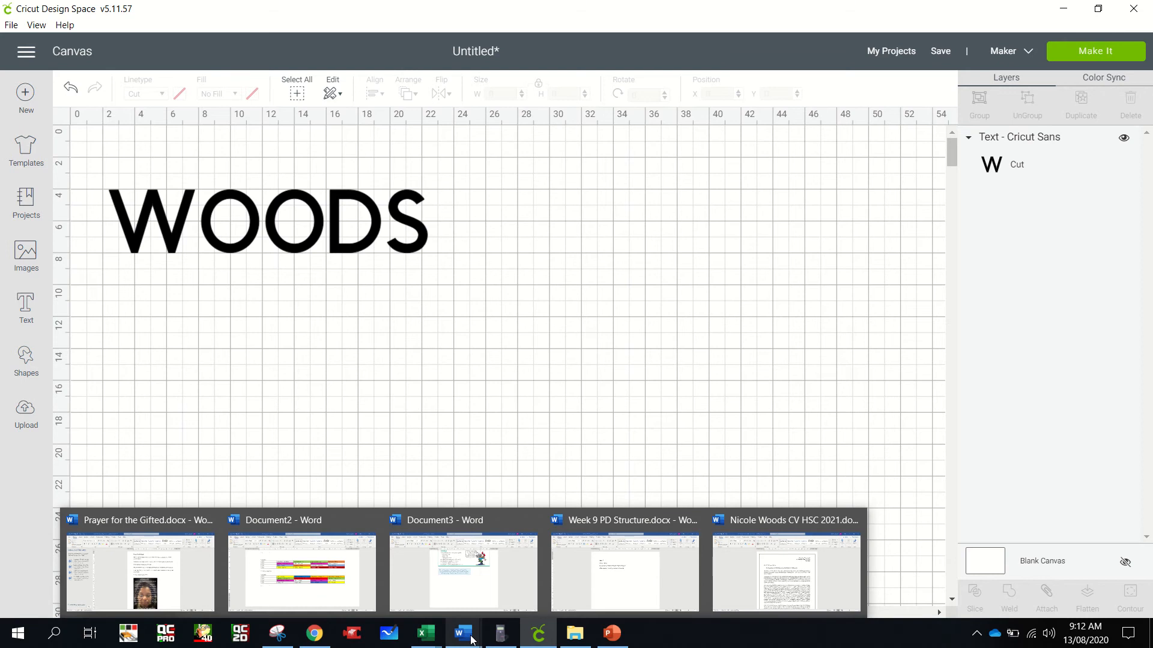
click(26, 640)
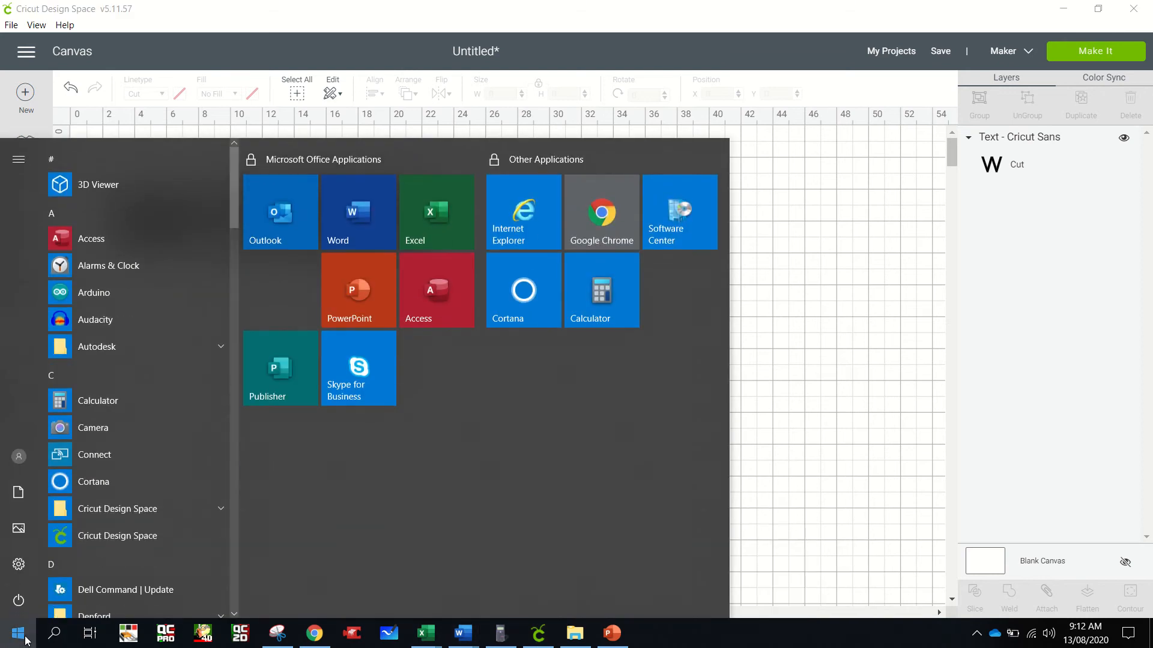
click(379, 211)
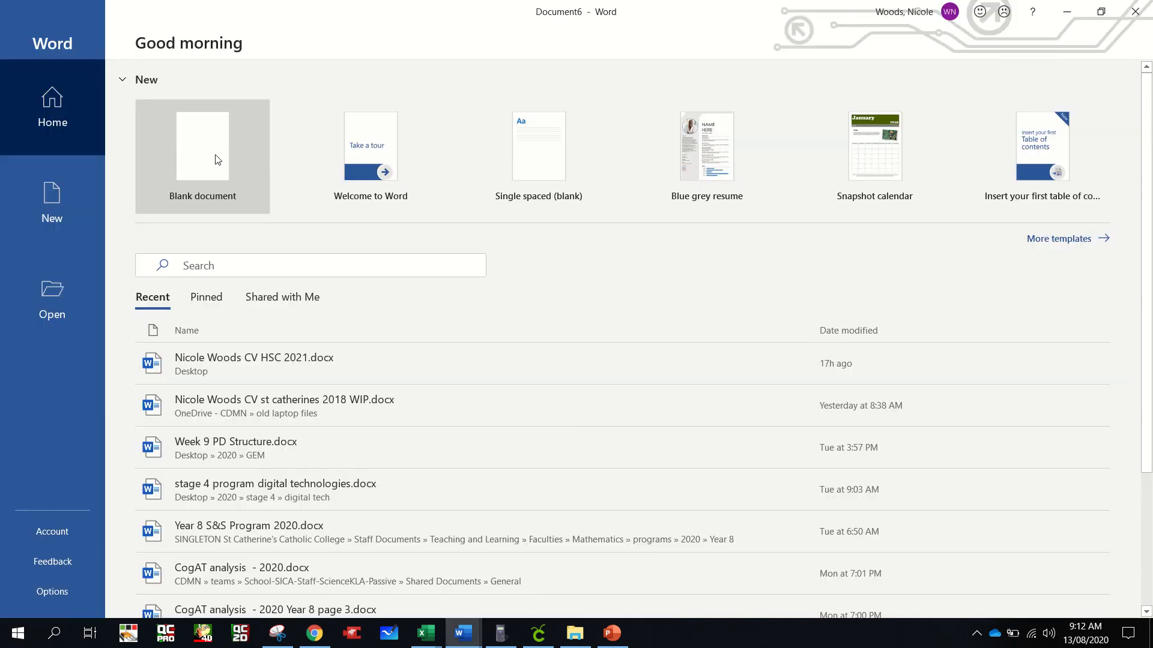
click(217, 160)
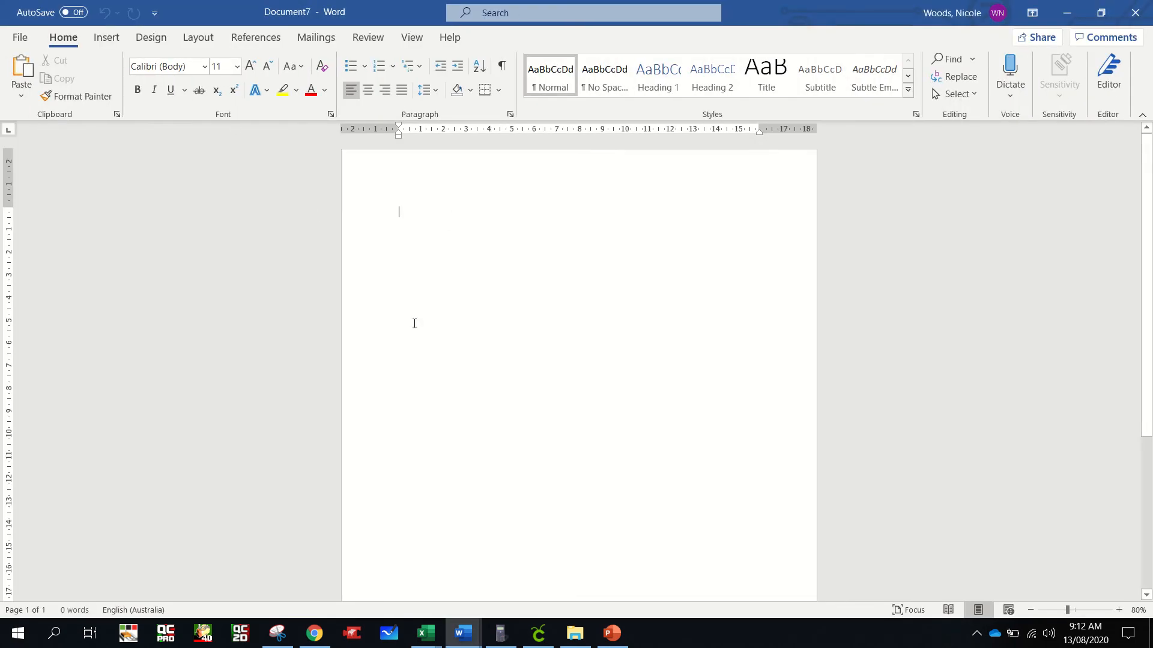
text(woo)
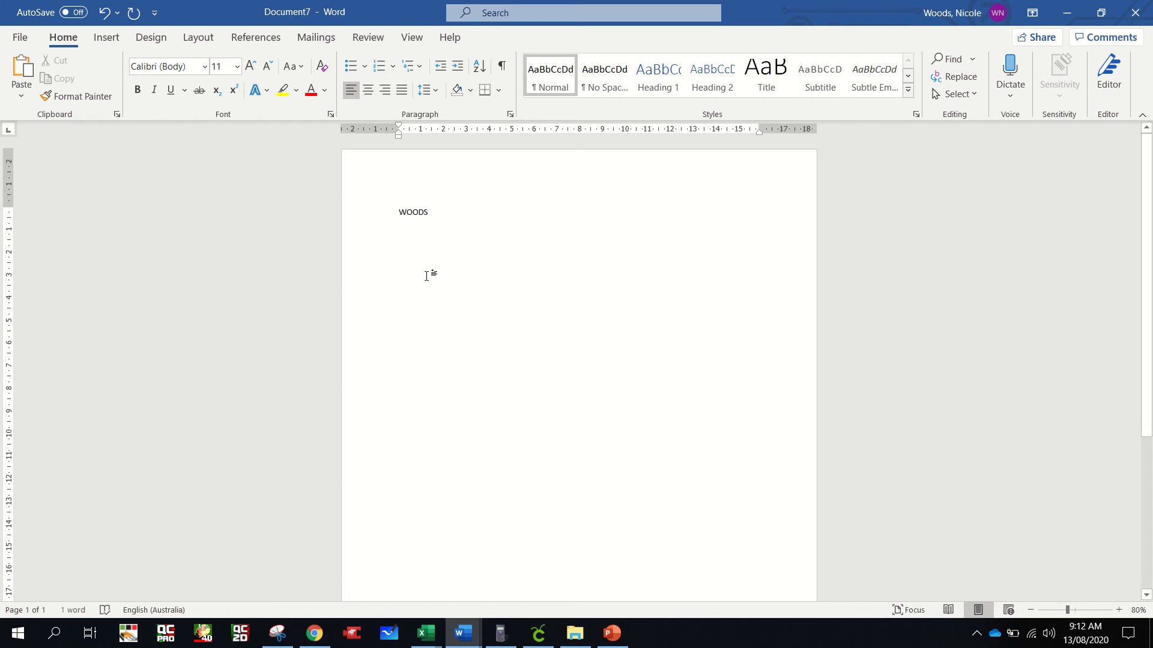
text(DS)
Step: Enlarge the surname in the document to a font size of 72
double_click(416, 224)
click(250, 66)
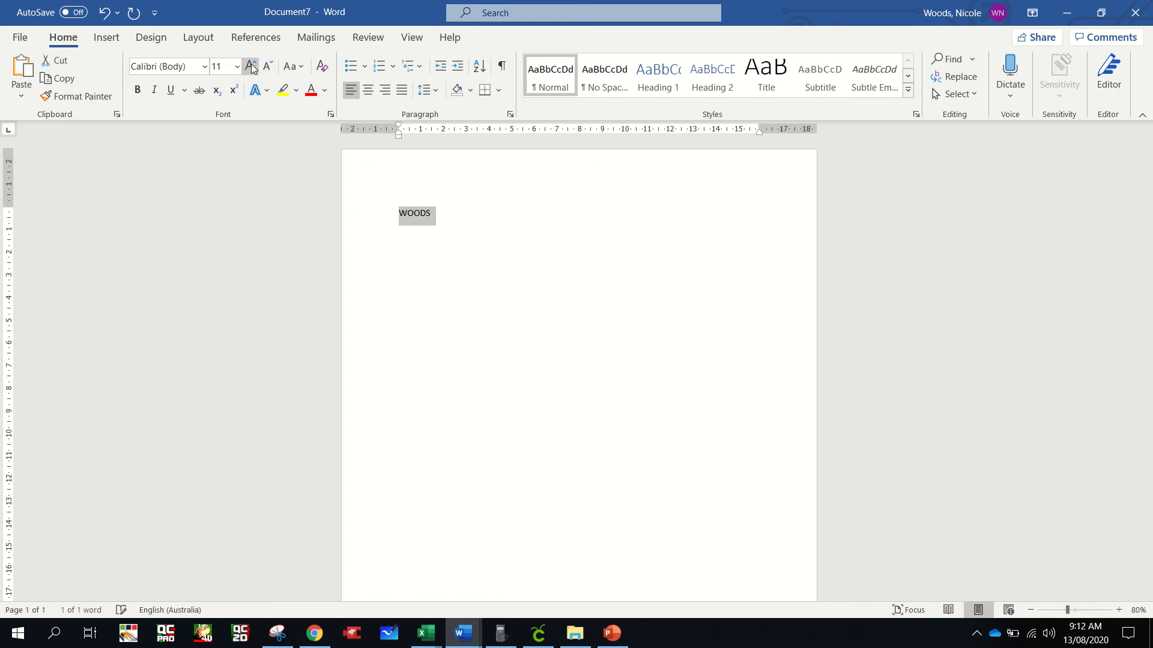
click(250, 66)
click(250, 66)
click(250, 66)
click(250, 66)
click(250, 66)
click(250, 66)
click(250, 66)
click(250, 66)
click(251, 66)
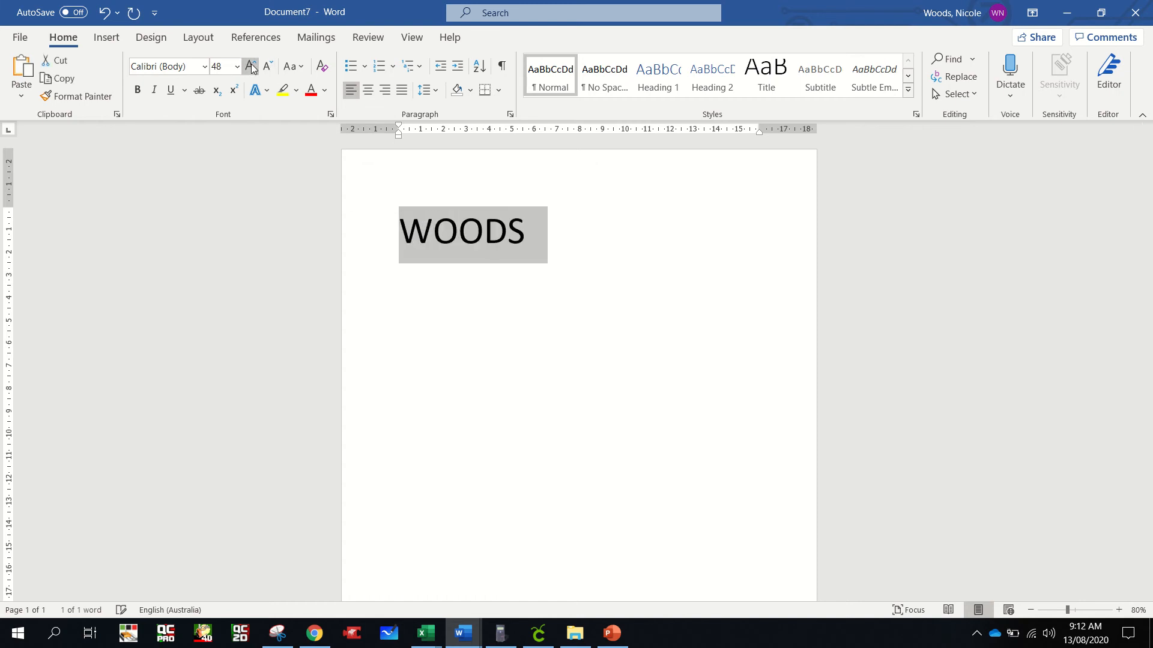
click(250, 66)
Step: Change the surname's font to Broadway and add two line breaks after it
click(205, 66)
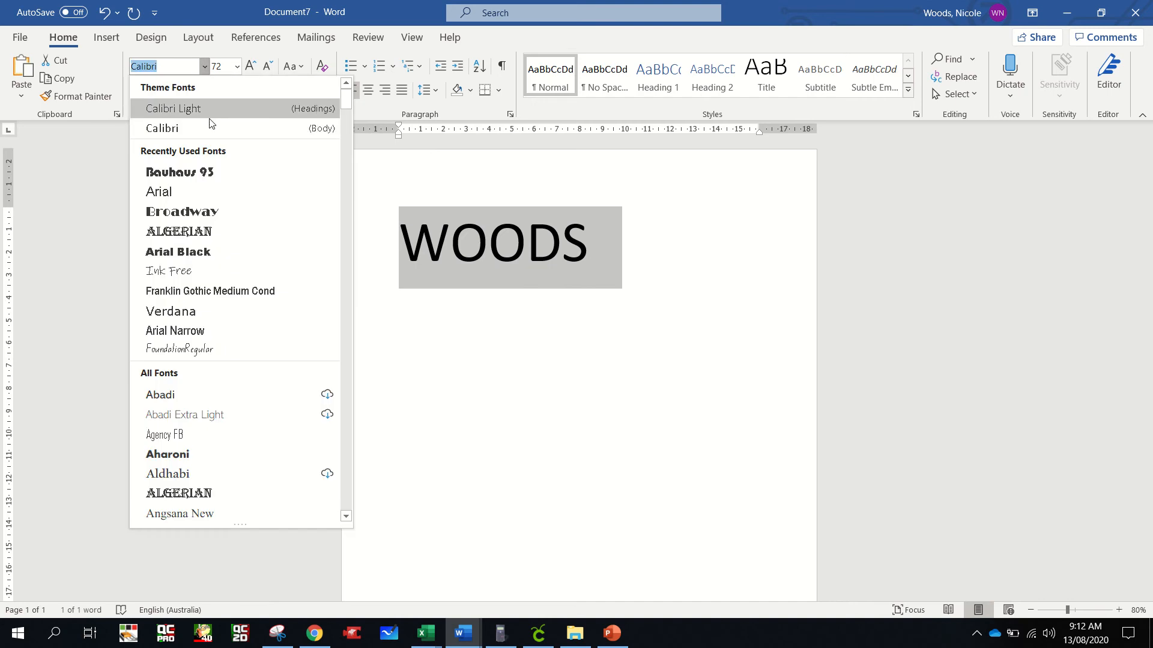
click(212, 215)
click(498, 342)
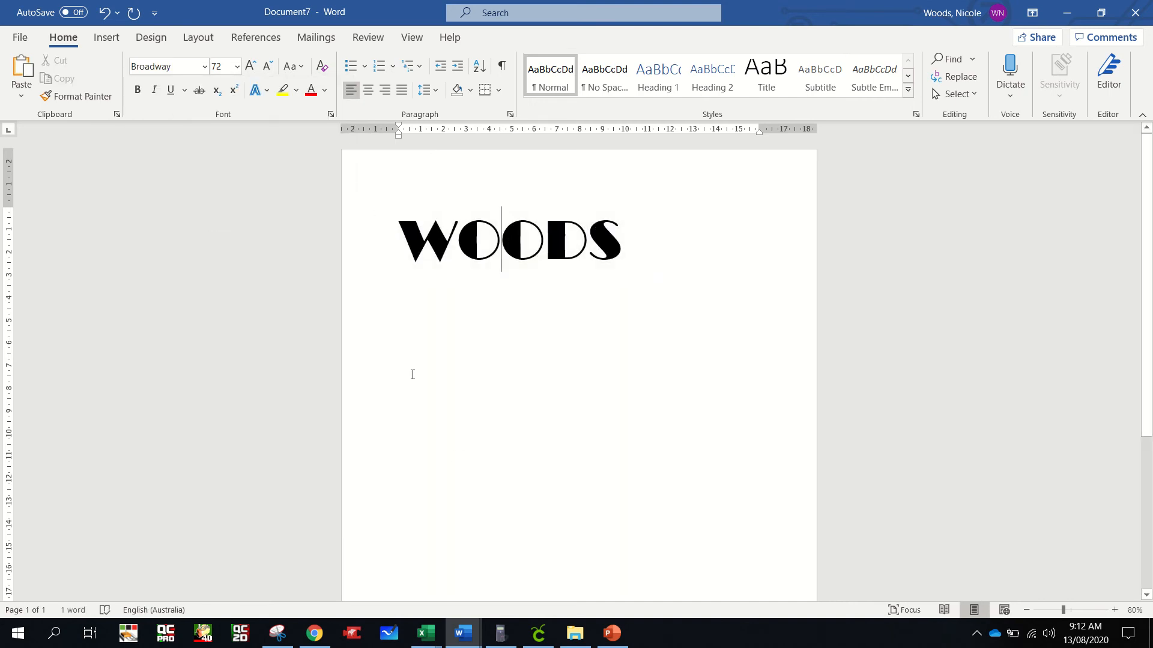
click(659, 255)
key(Return)
key(Return)
mouse_move(280, 637)
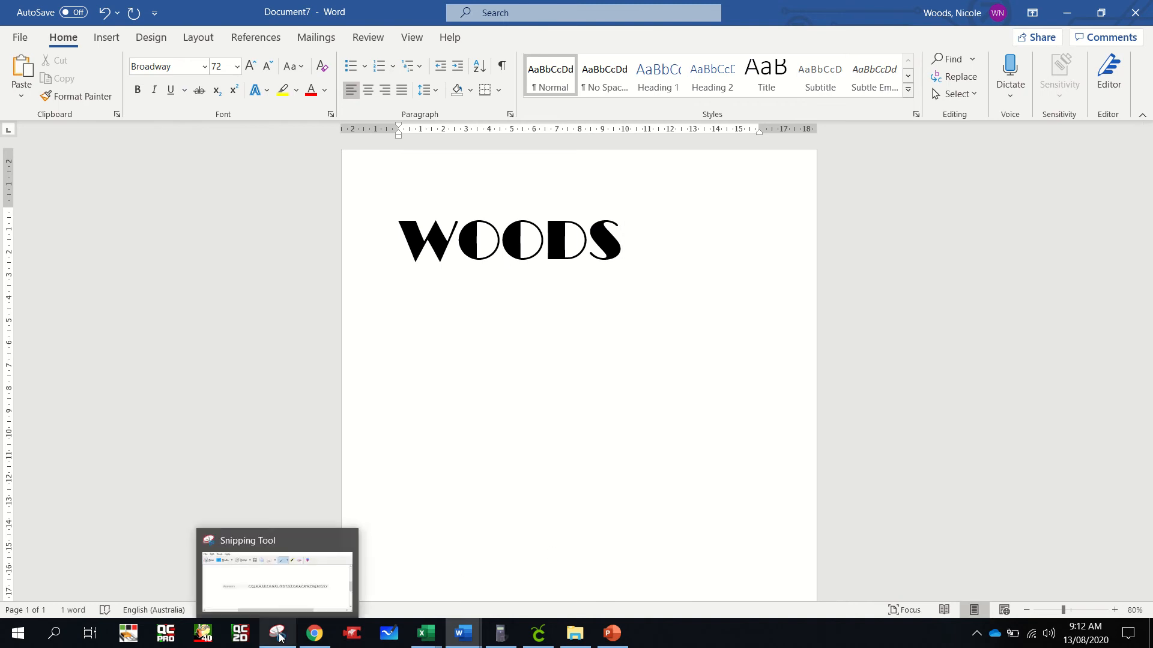
click(279, 637)
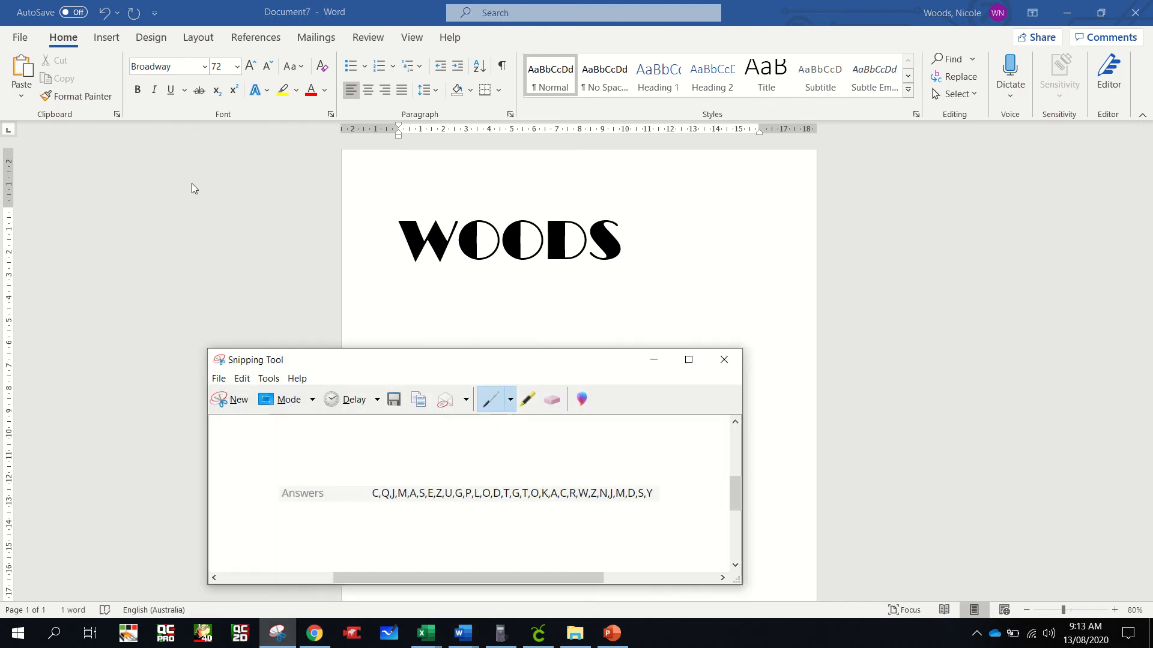
click(233, 399)
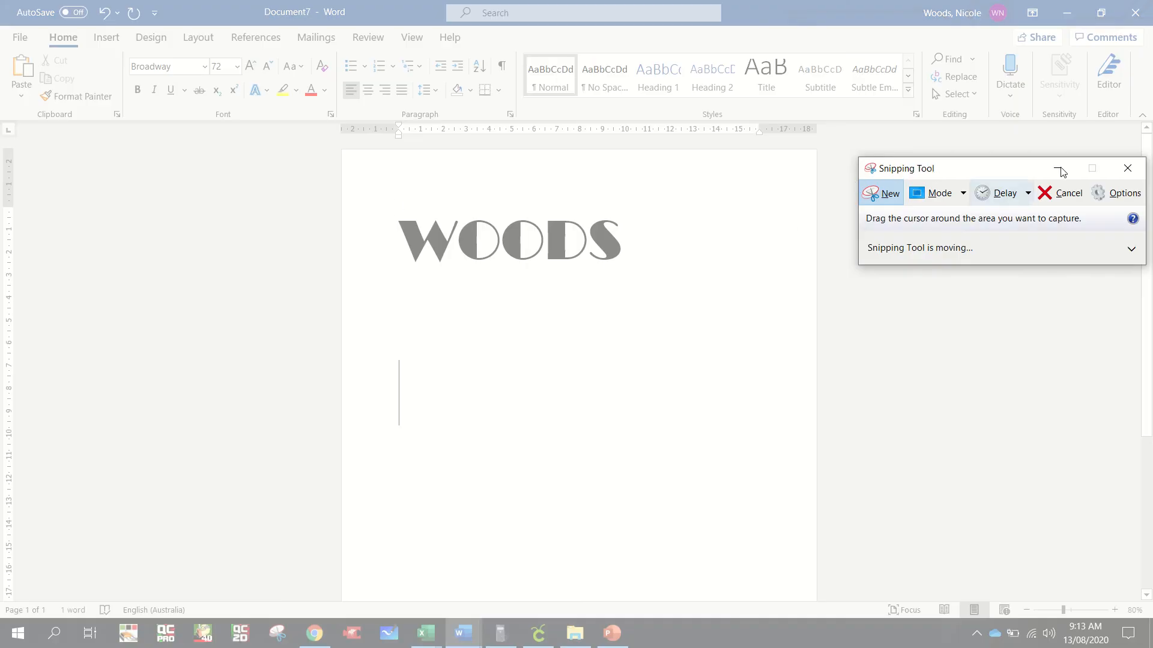
click(1127, 168)
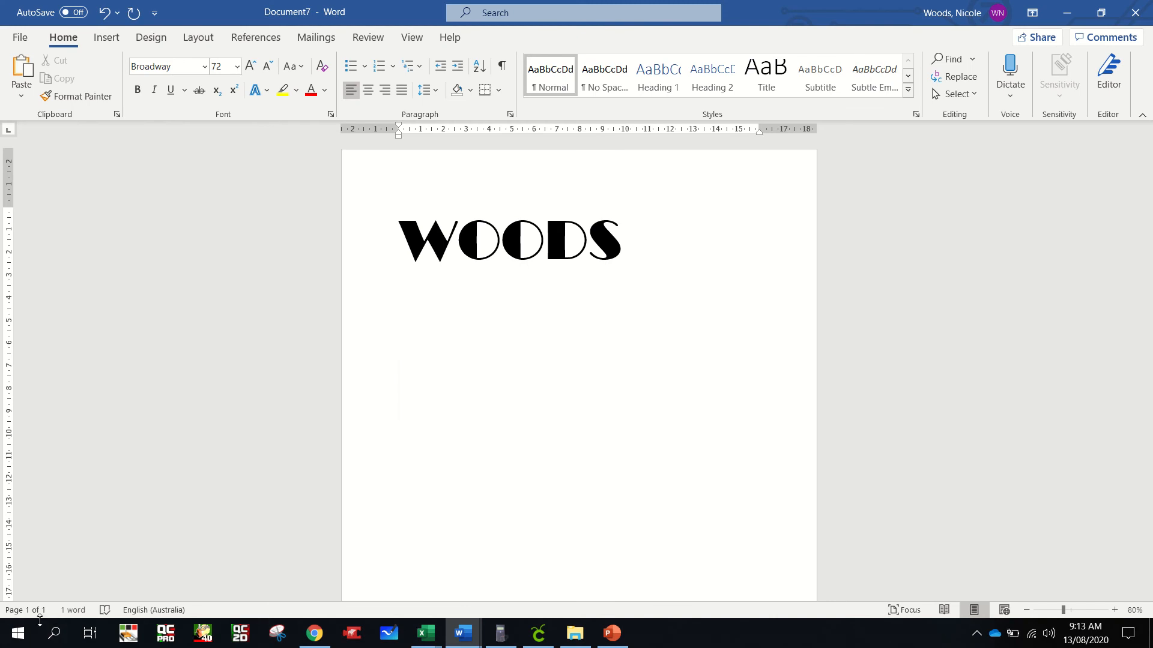
Step: Search Windows for "snip", open Snipping Tool and capture a rectangular area around the Broadway surname
click(60, 631)
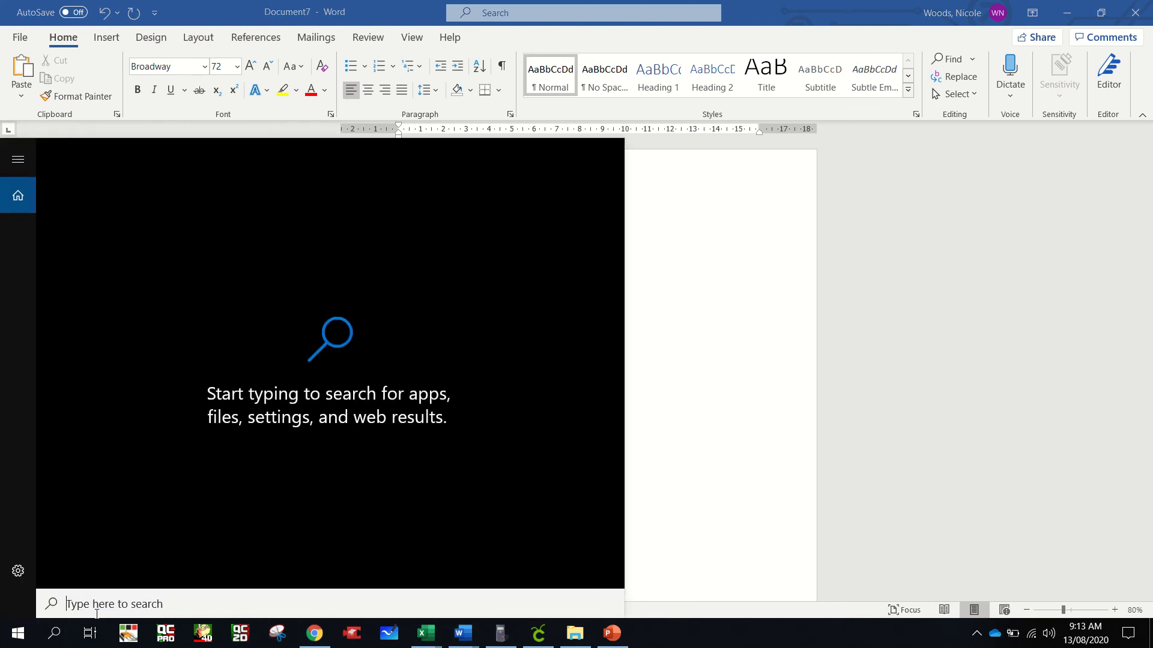
text(snip)
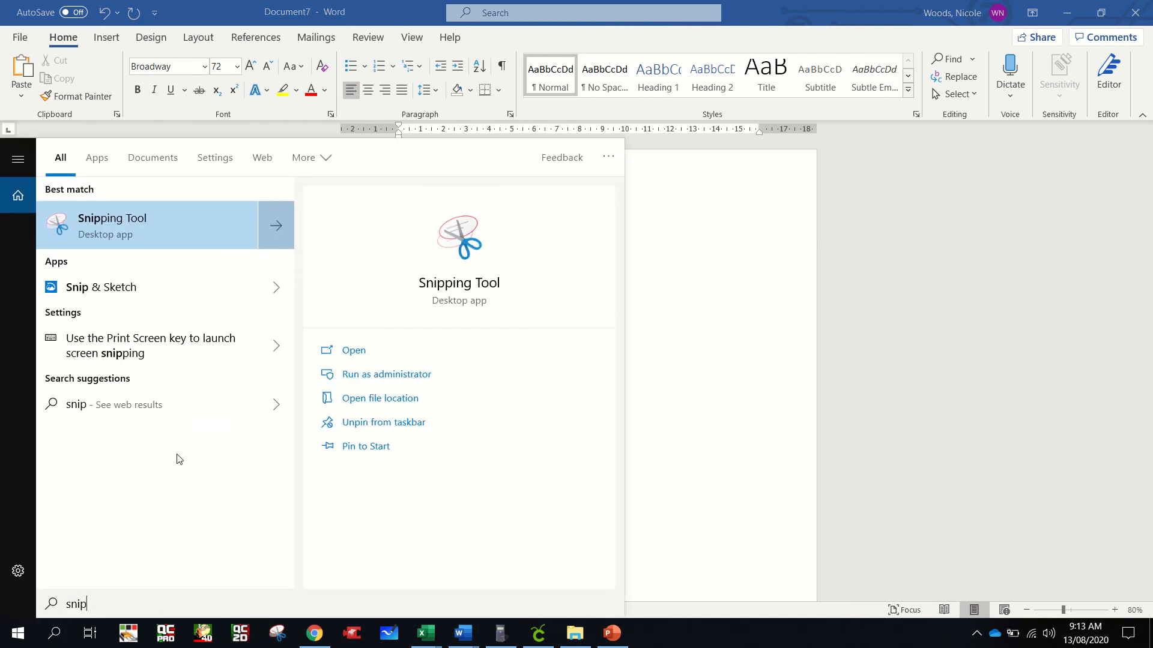
click(187, 235)
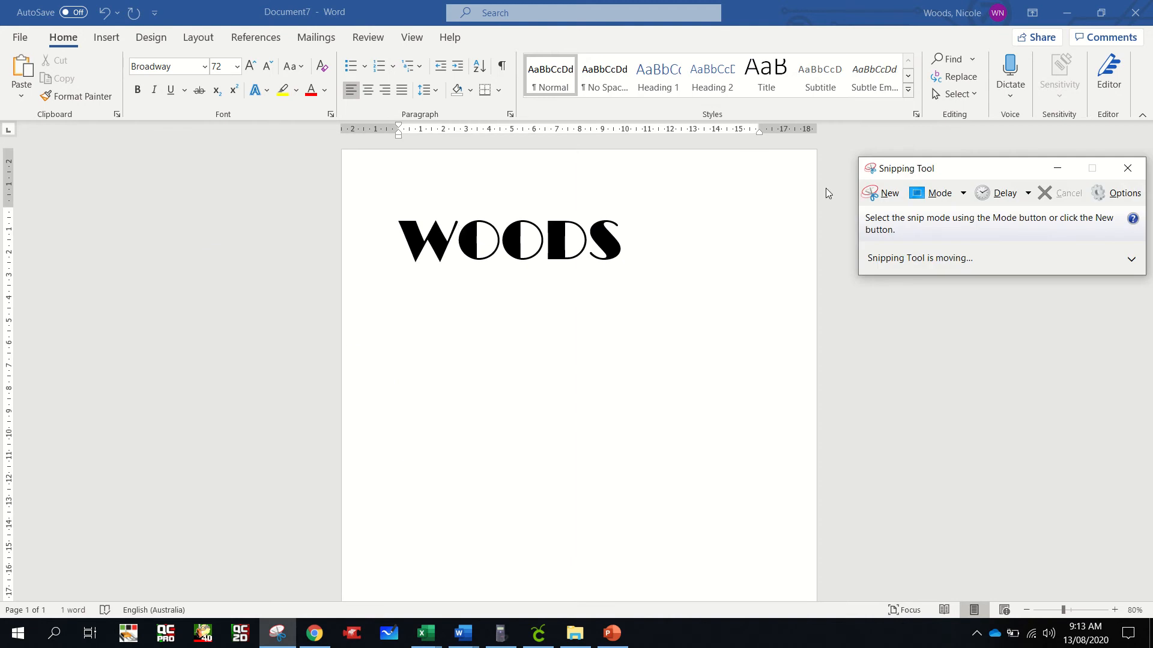
click(883, 193)
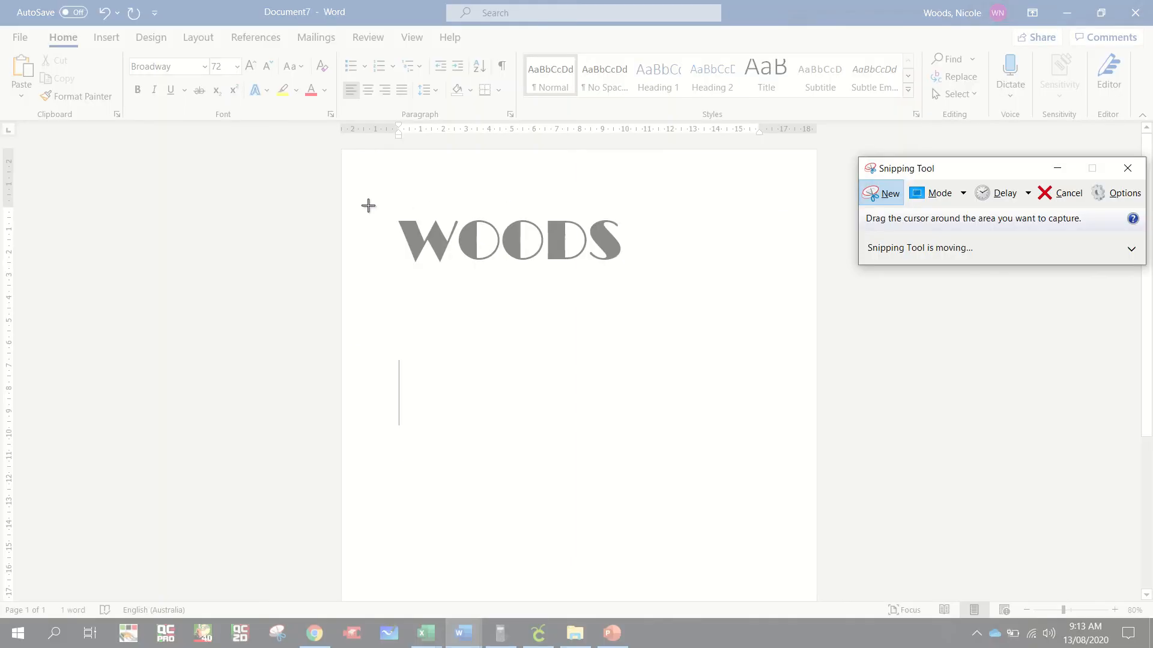
drag(368, 206, 657, 281)
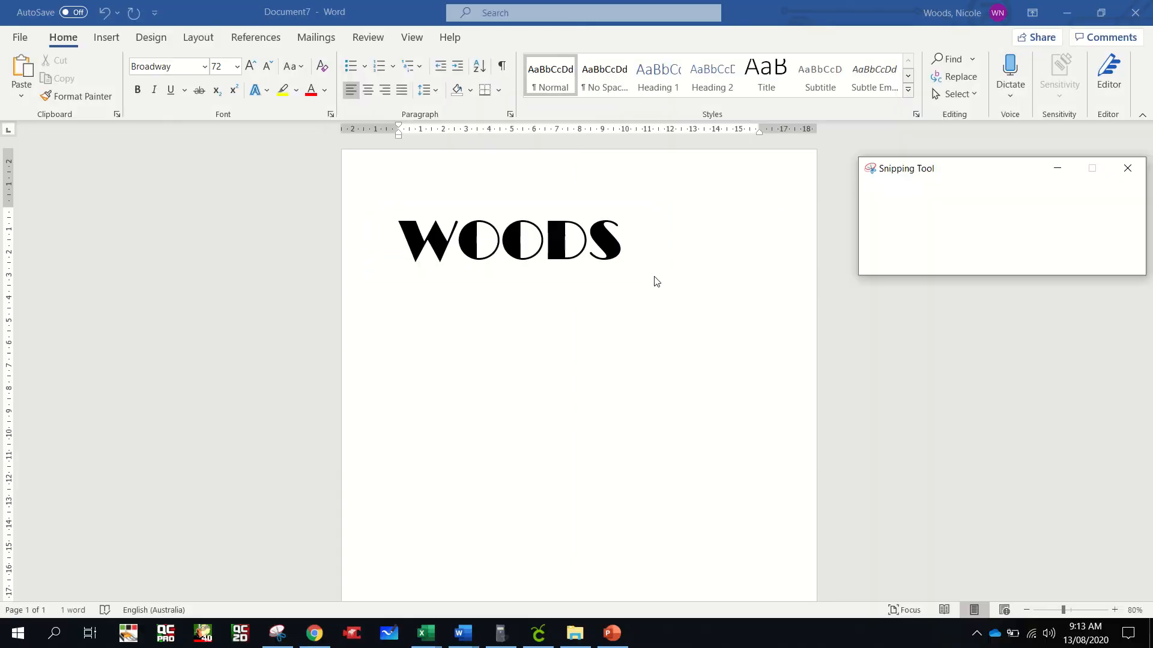
Step: Save the snip as a JPEG named "font test" in the Camera Roll folder under Pictures
click(310, 98)
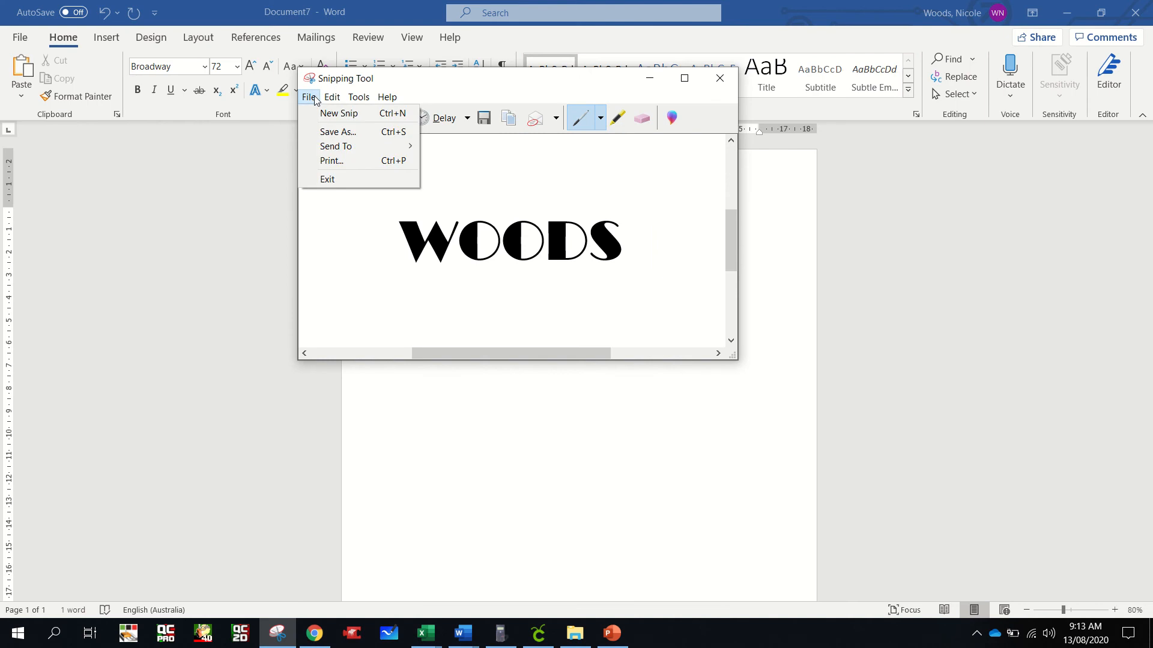
click(338, 131)
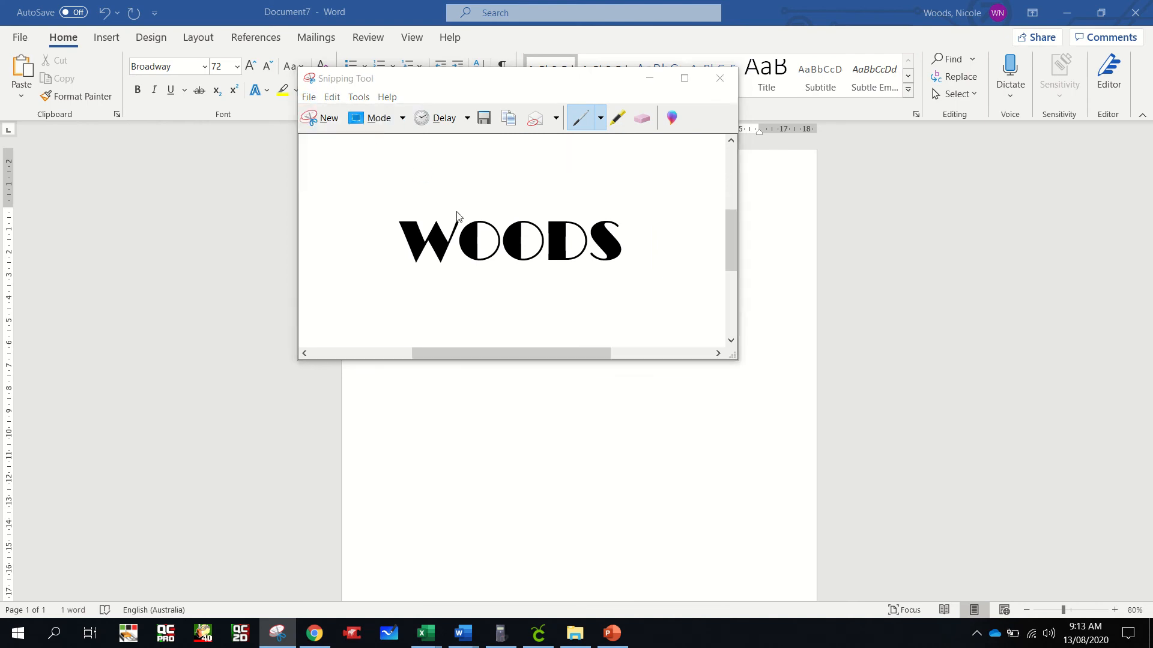
drag(420, 269, 419, 191)
scroll(373, 257, down, 5)
click(329, 205)
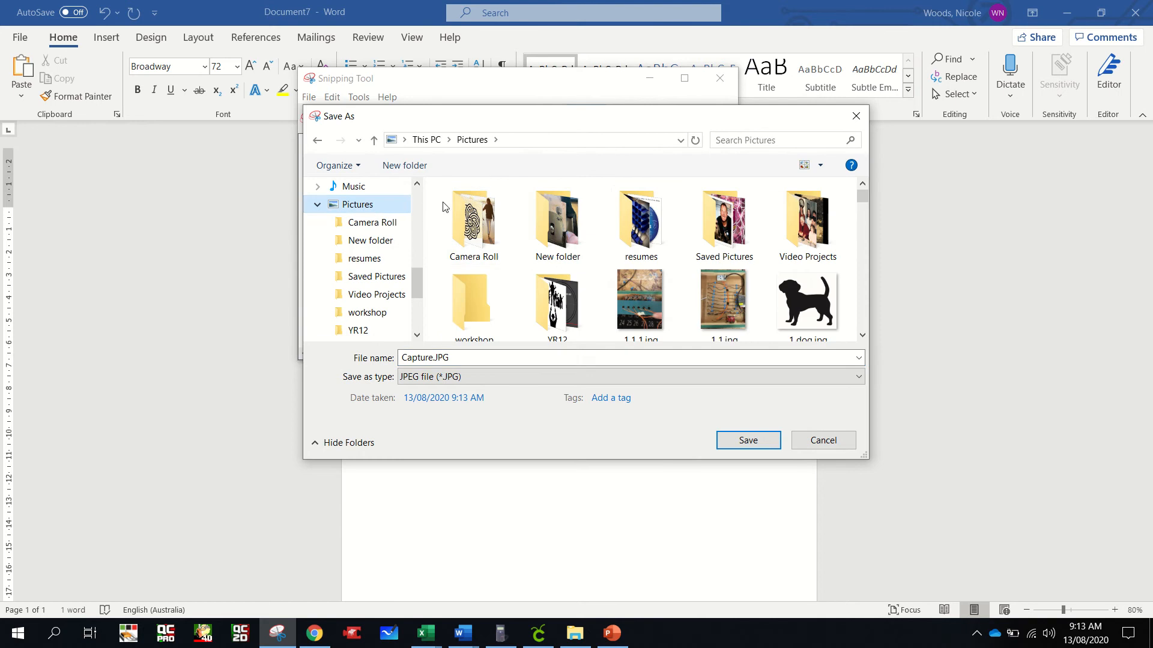
double_click(471, 221)
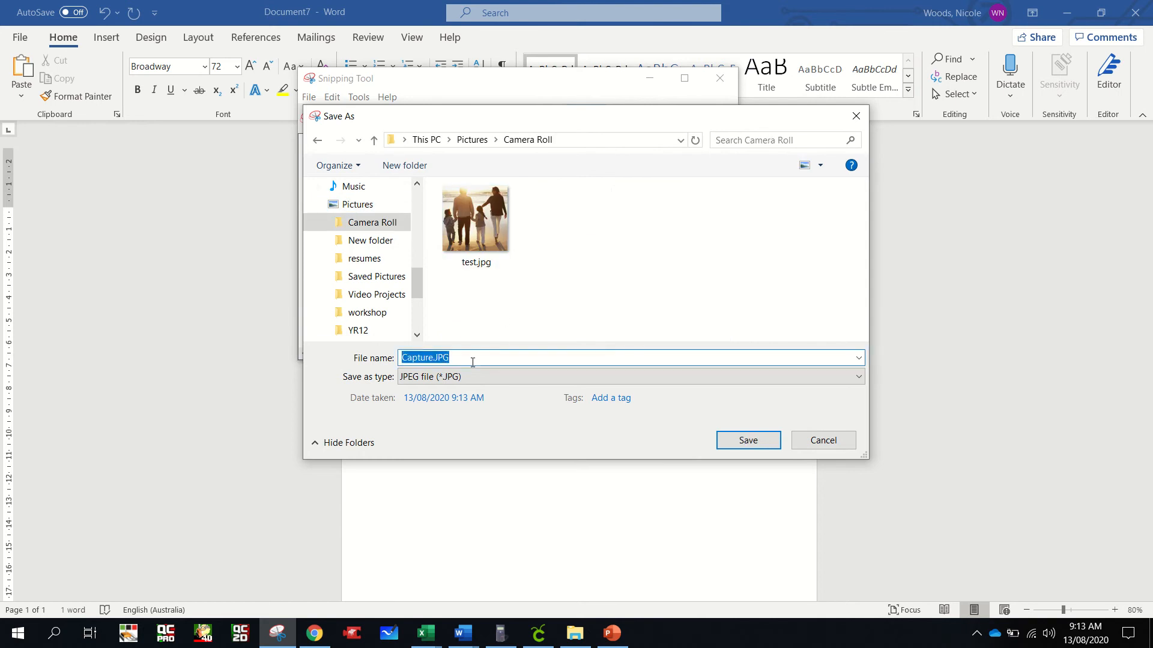
text(font test)
key(Return)
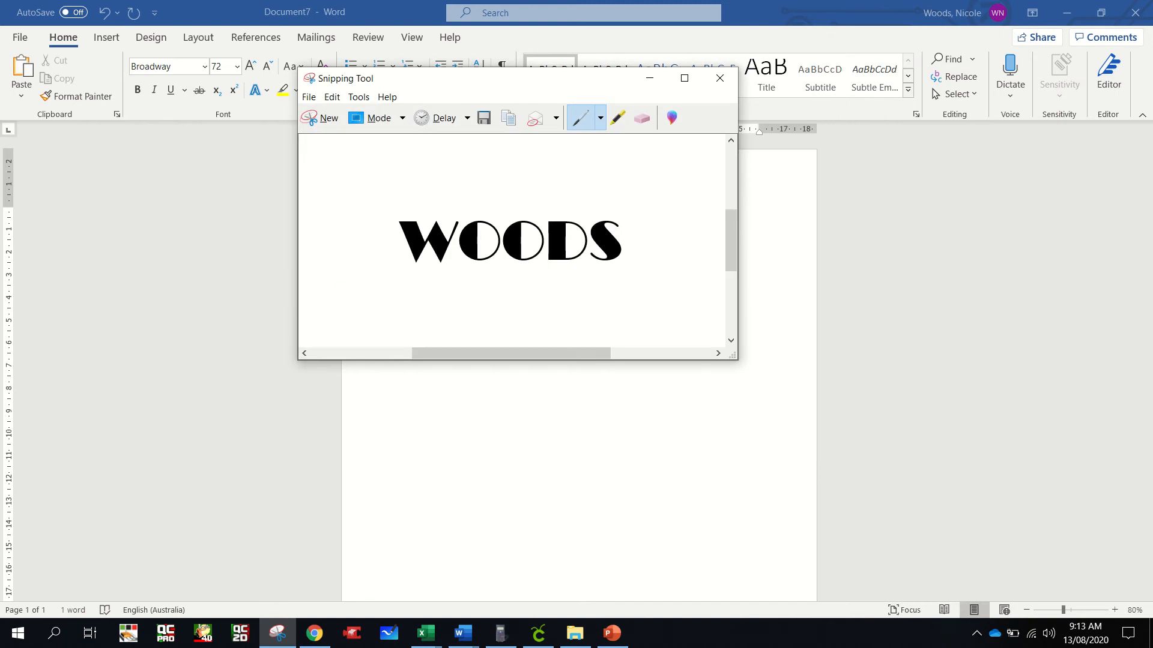
Step: Close Snipping Tool, minimise the Word document and switch back to Cricut Design Space
click(720, 78)
click(1066, 13)
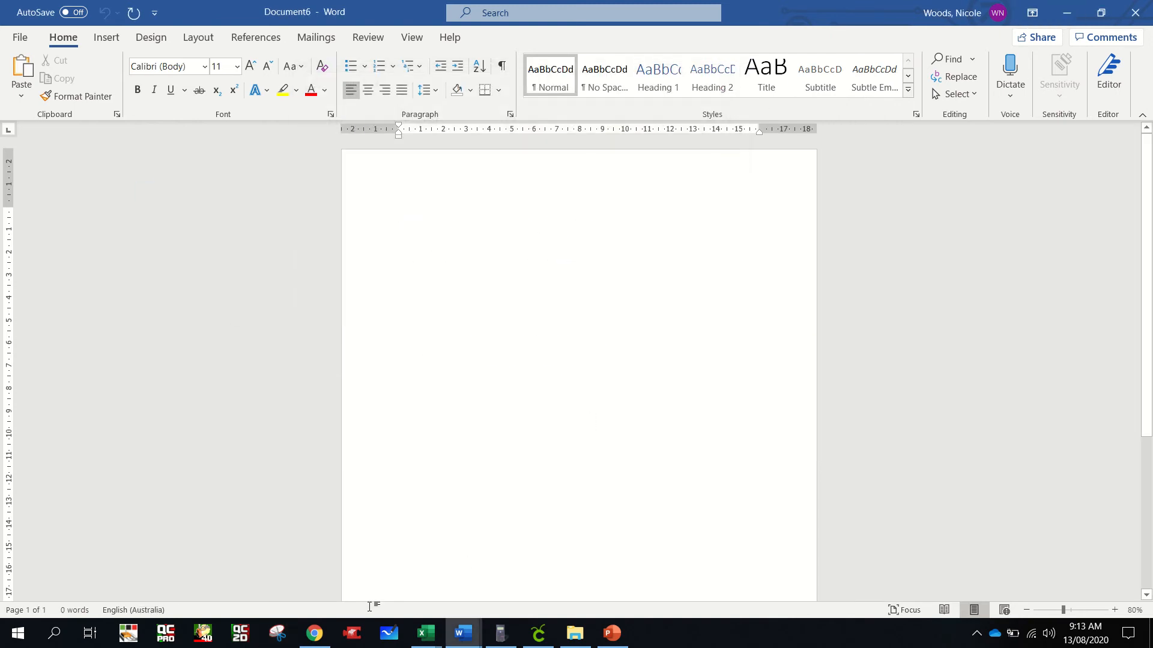
click(310, 635)
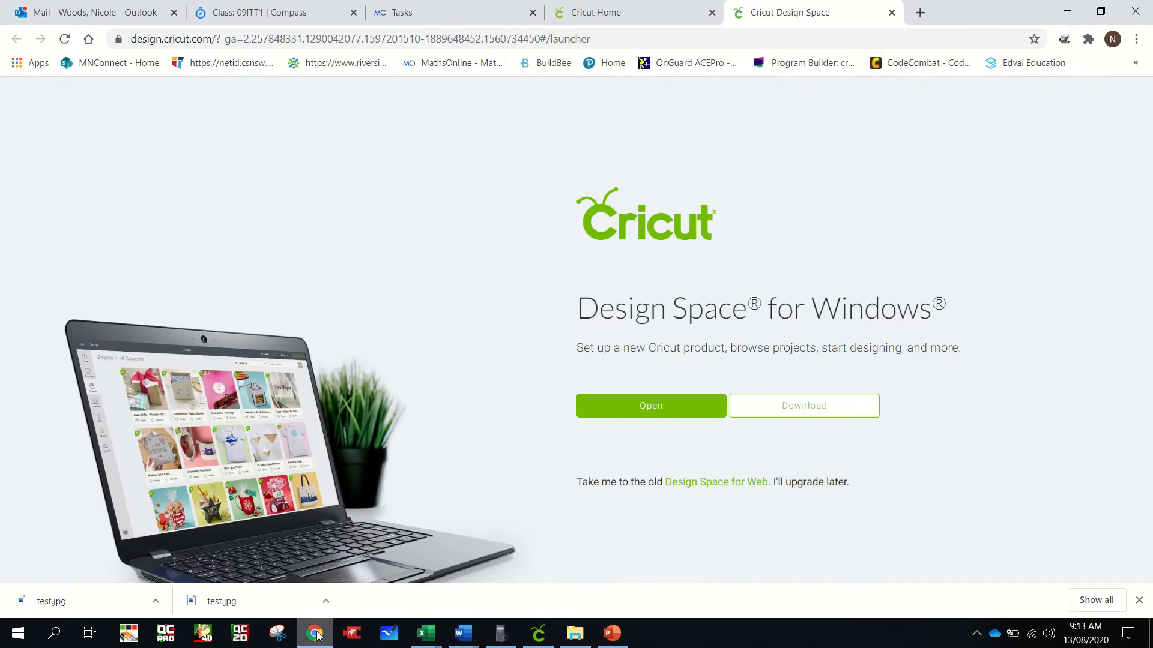
click(537, 634)
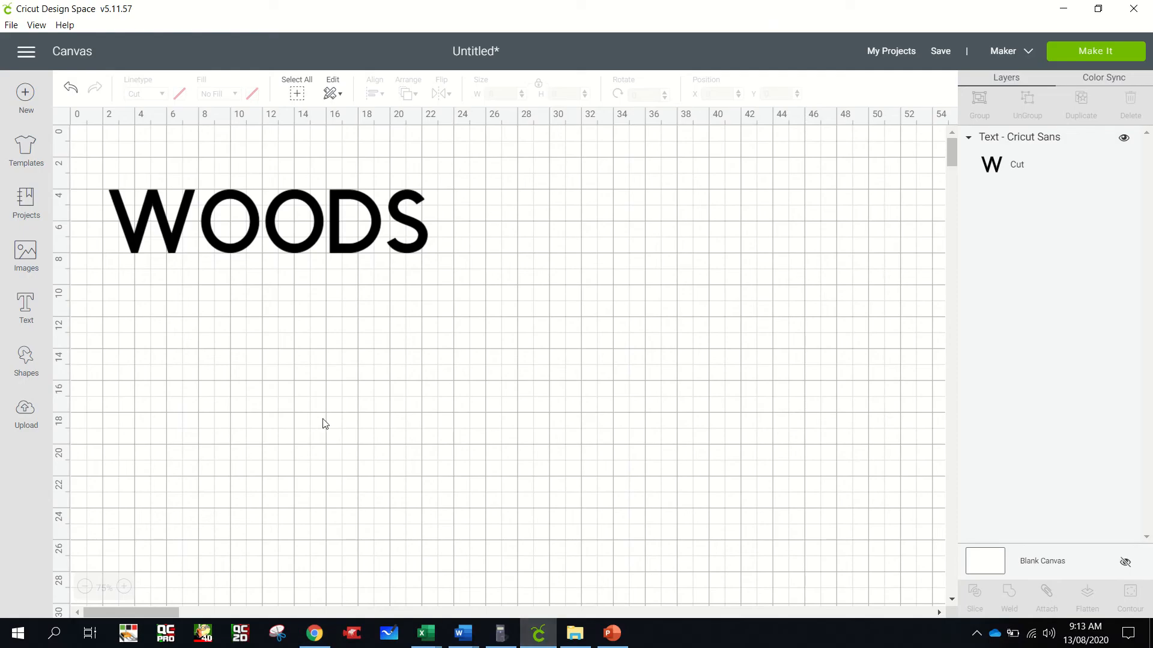
Step: Upload the image font test.JPG from Camera Roll and continue with the Simple image type
click(26, 411)
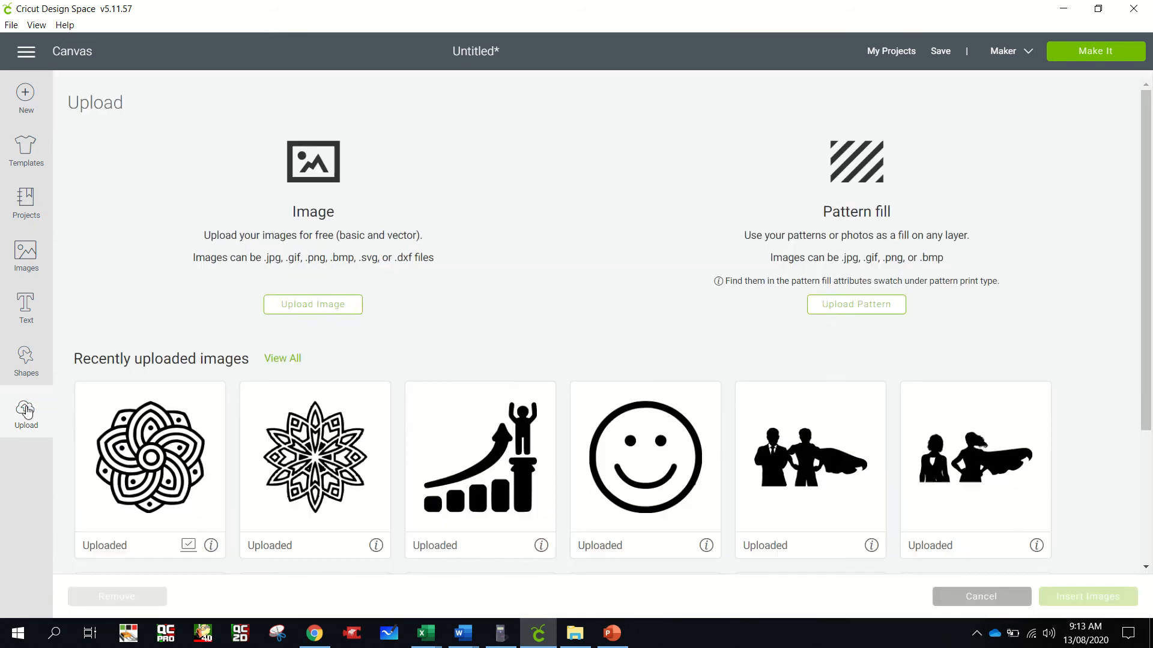
click(332, 305)
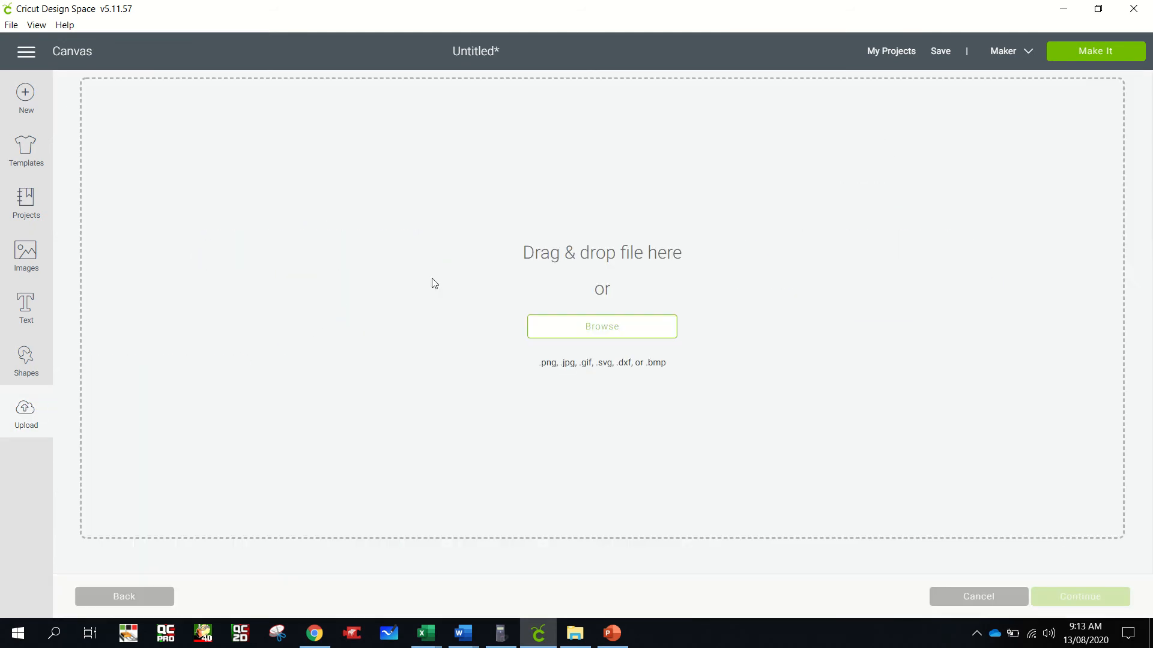
click(605, 329)
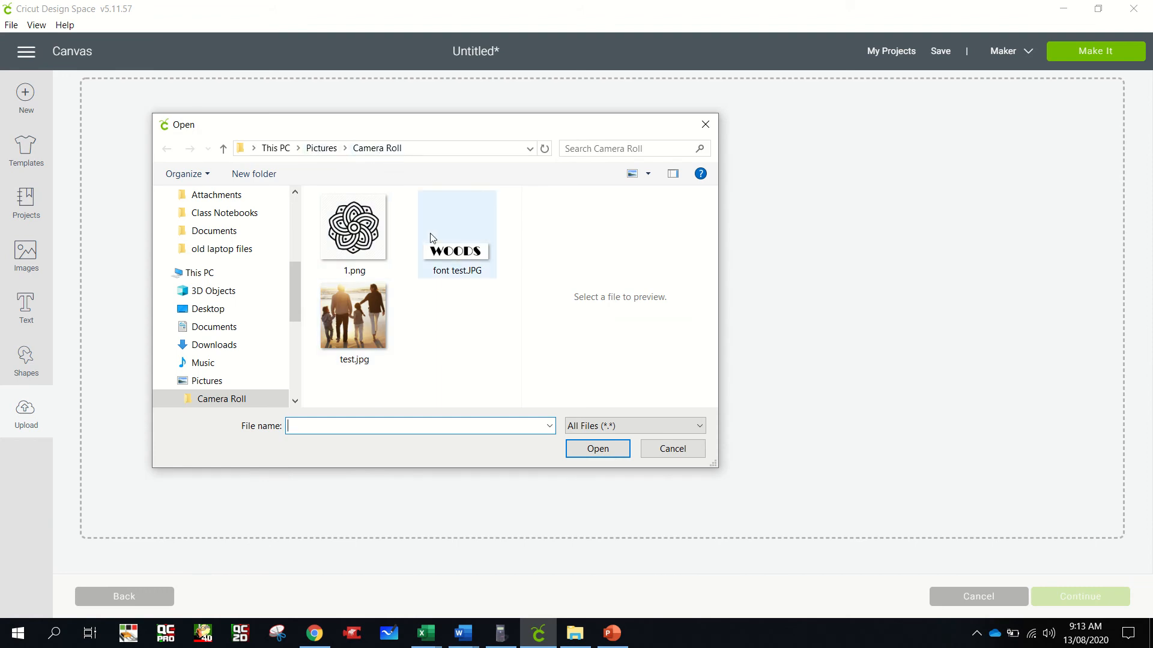
click(467, 264)
click(614, 453)
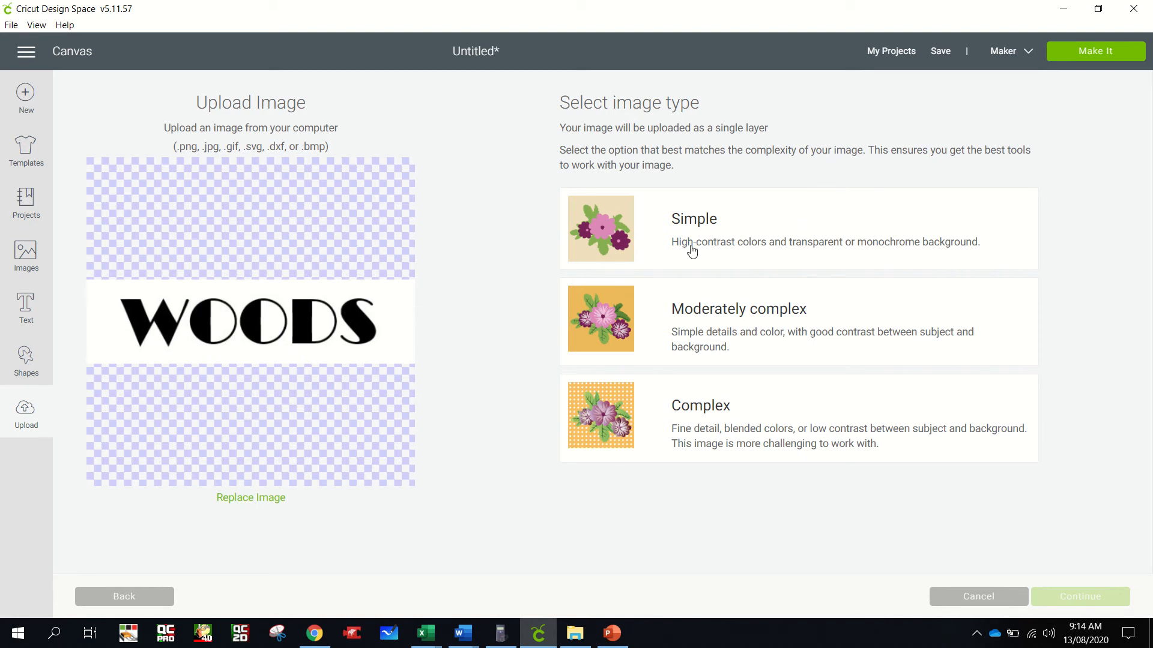
click(800, 230)
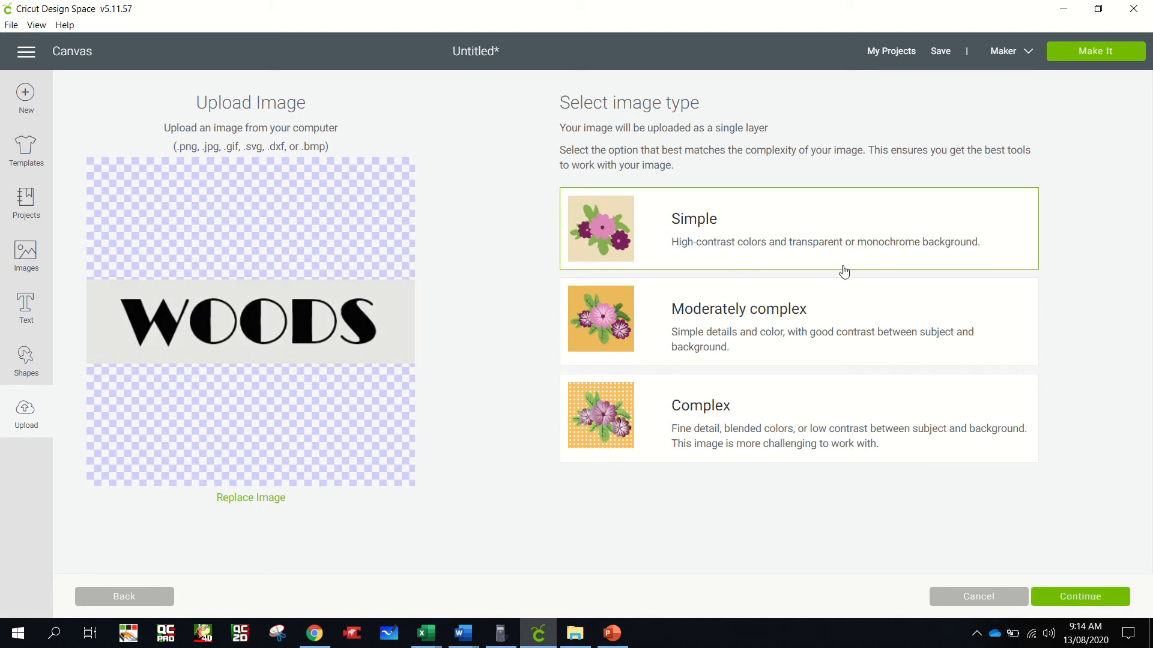
click(1063, 596)
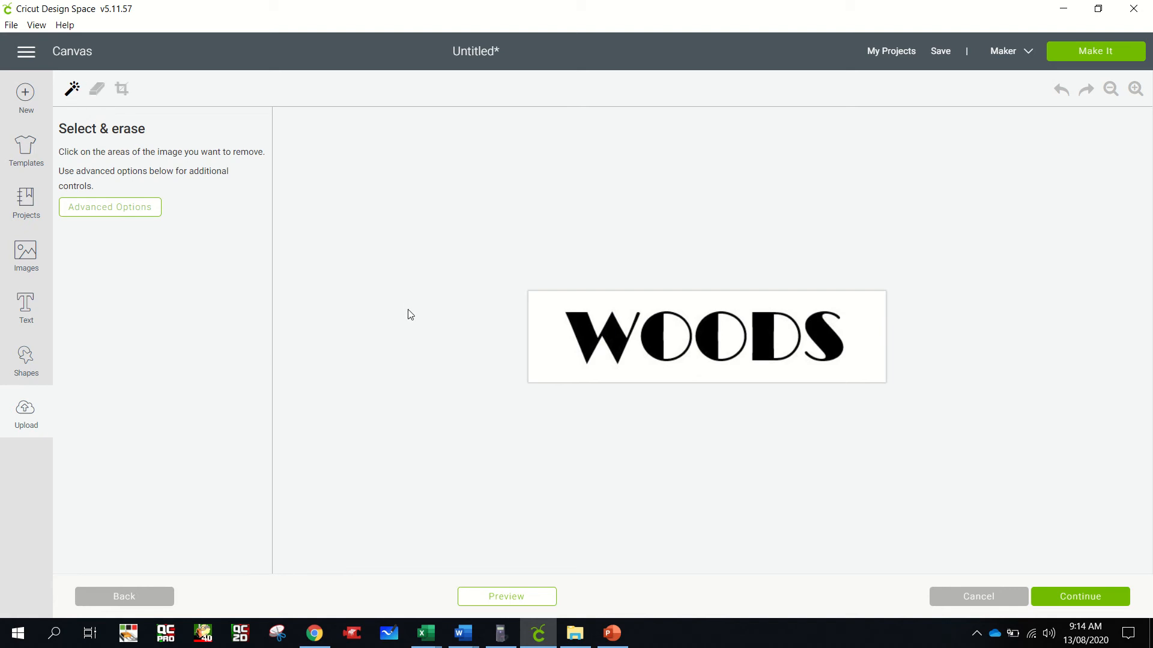
Step: Erase the white background around the lettering and the white areas inside both O letters and the D
click(557, 366)
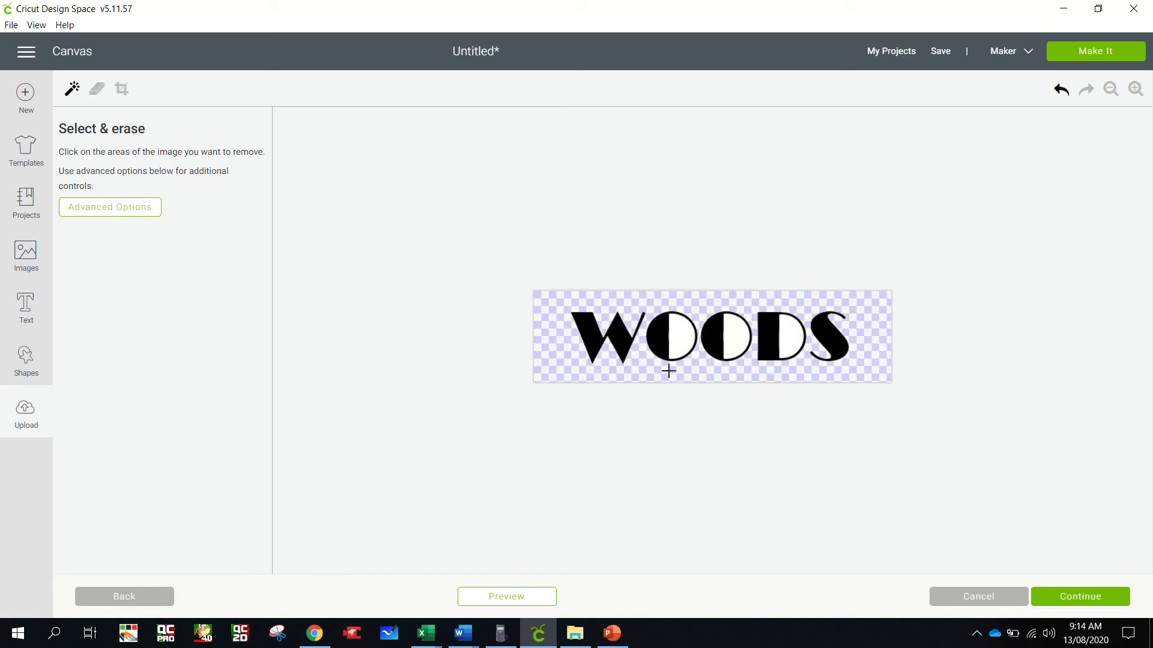
click(682, 334)
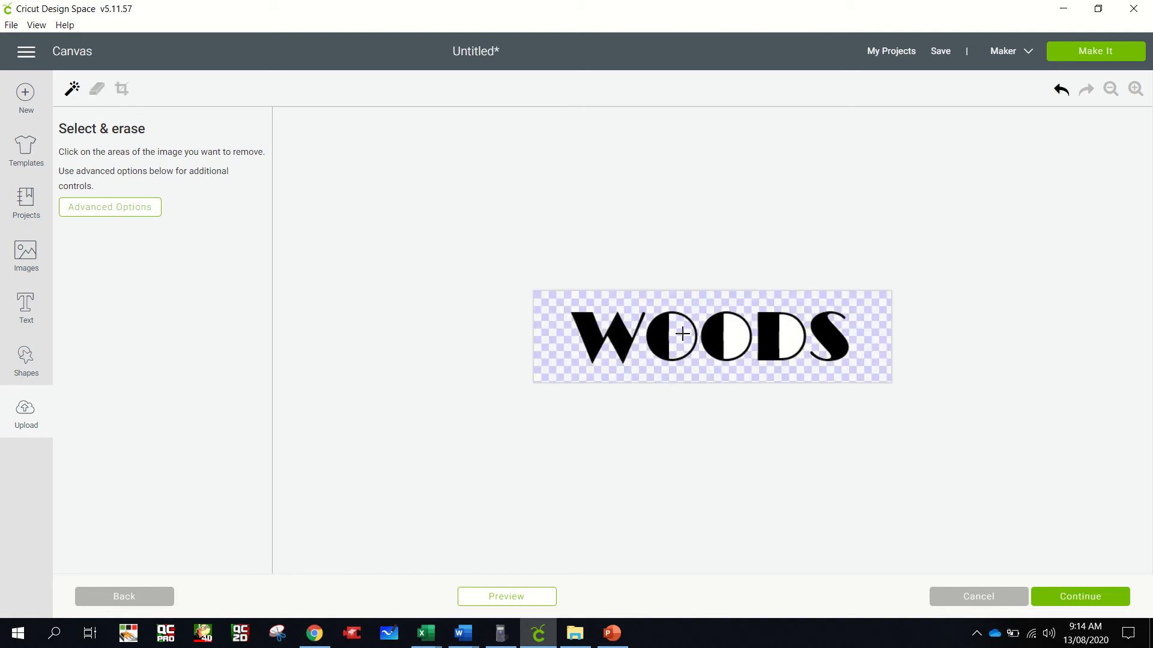
click(738, 333)
click(791, 336)
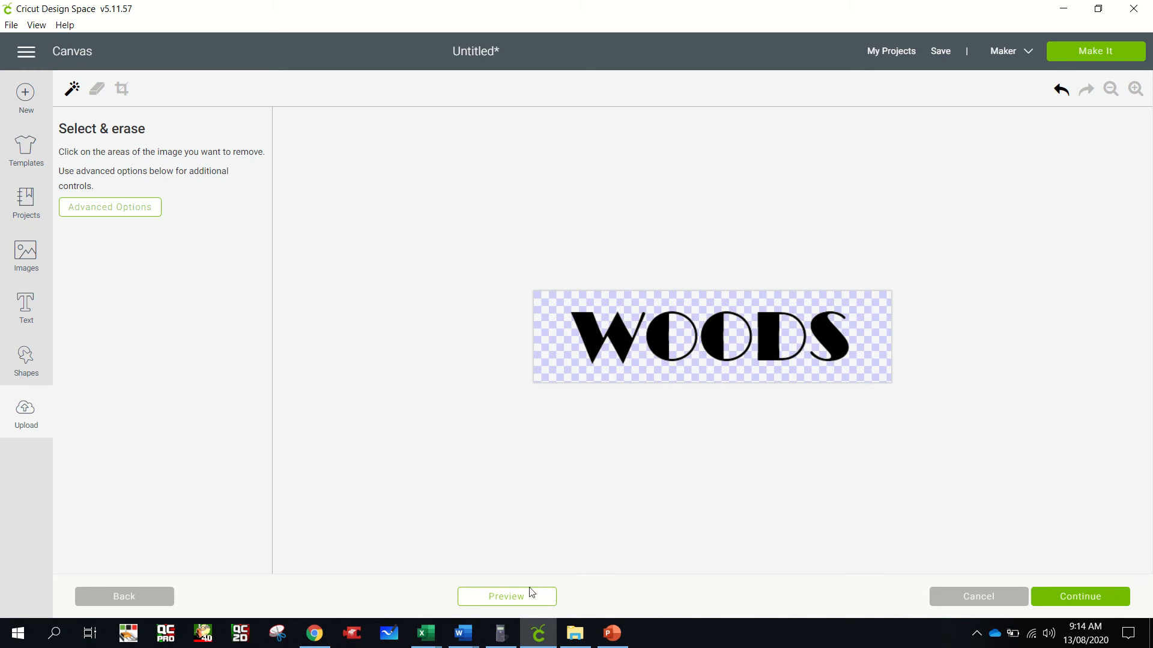
Step: Preview the cut outline of the lettering at a higher magnification to check for stray specks
click(512, 602)
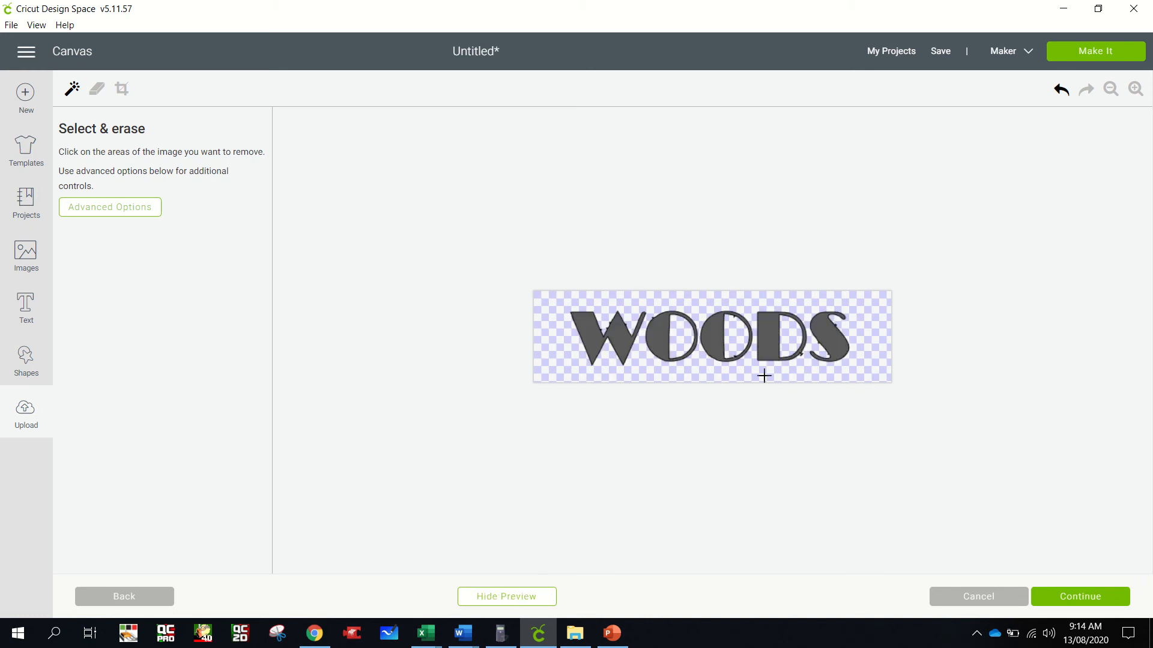
click(1136, 90)
click(1135, 90)
click(1135, 90)
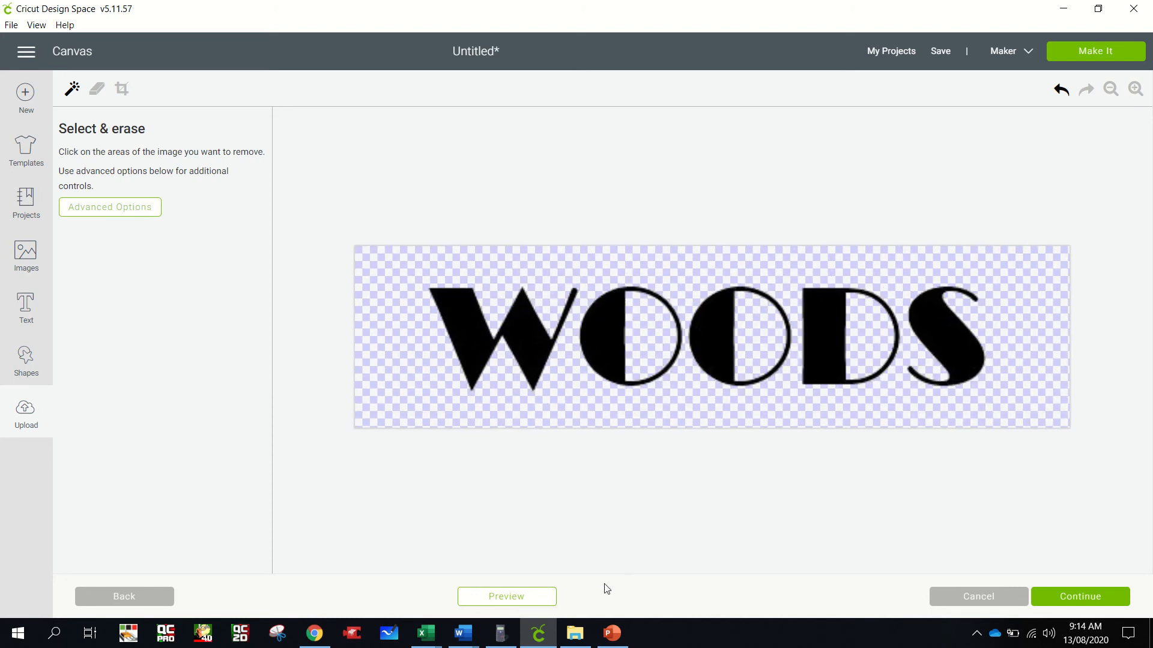
click(548, 597)
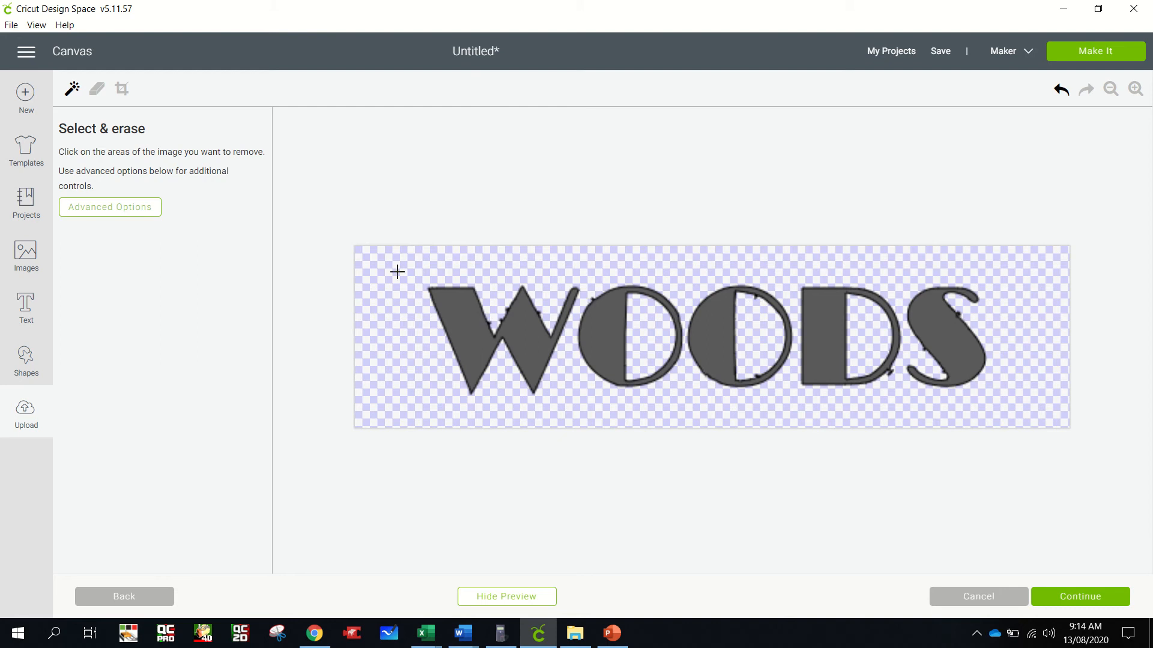
Step: Erase the stray specks along the inner edges of the W with the smallest eraser size, checking the cut preview
click(96, 89)
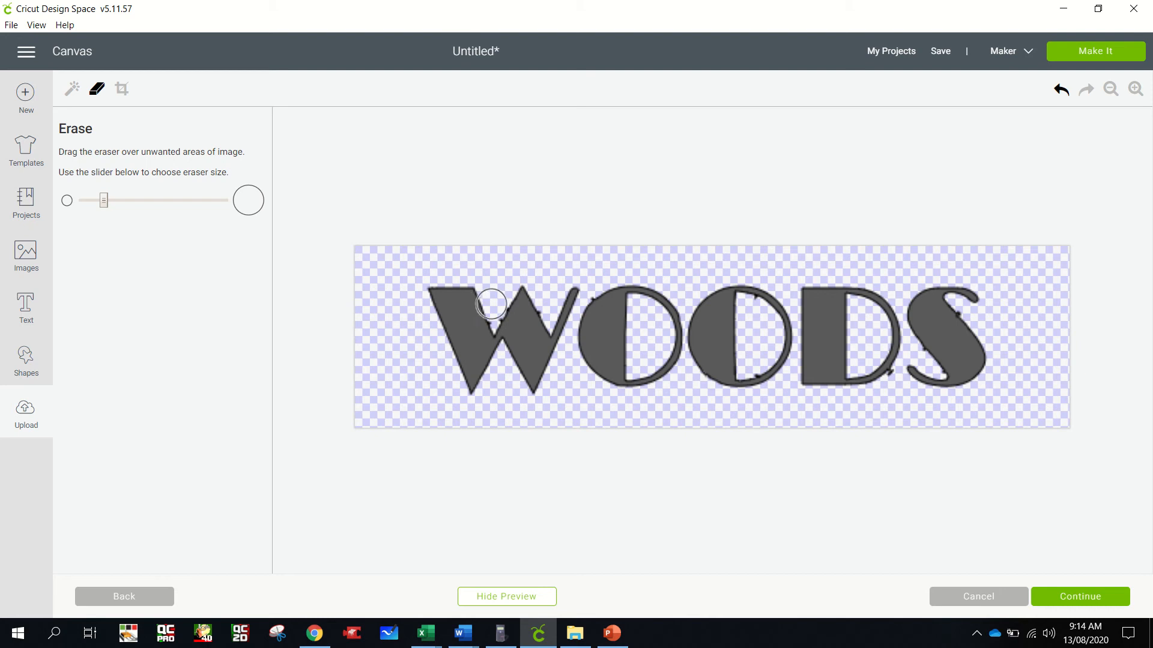
drag(86, 203, 83, 203)
click(493, 323)
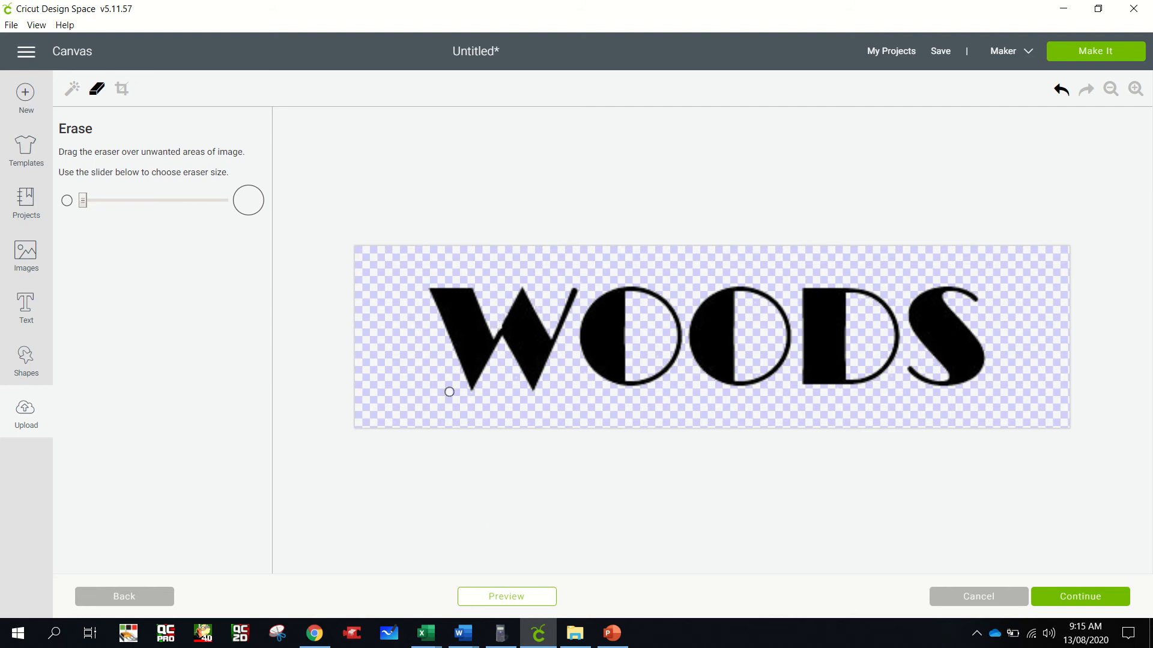
click(489, 600)
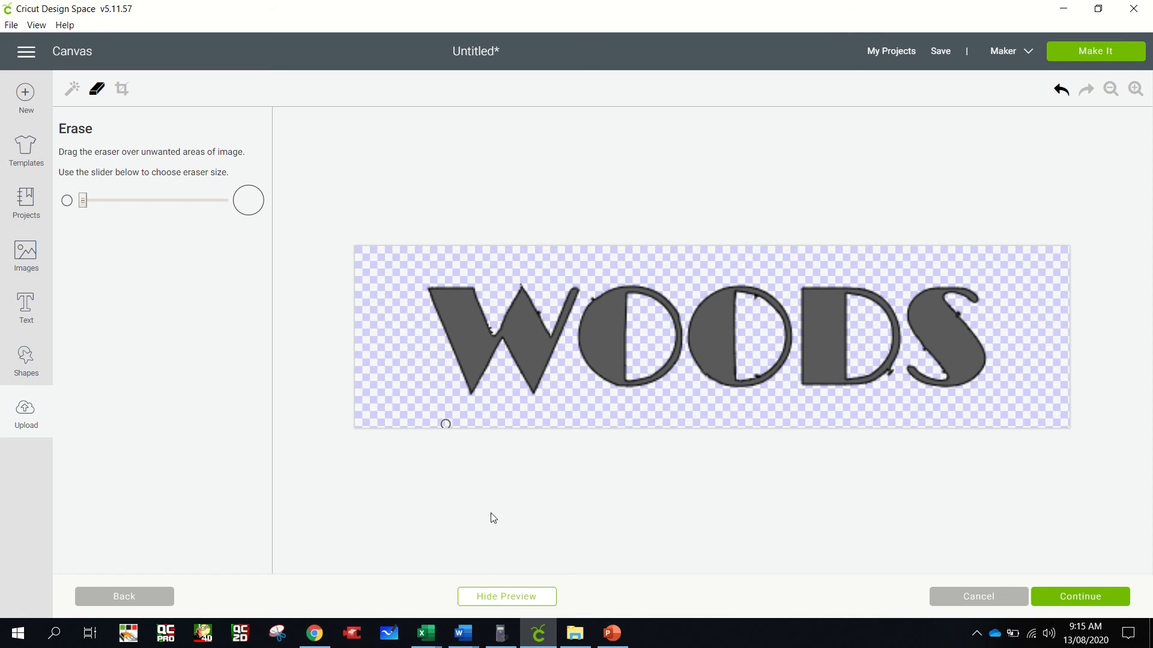
click(494, 329)
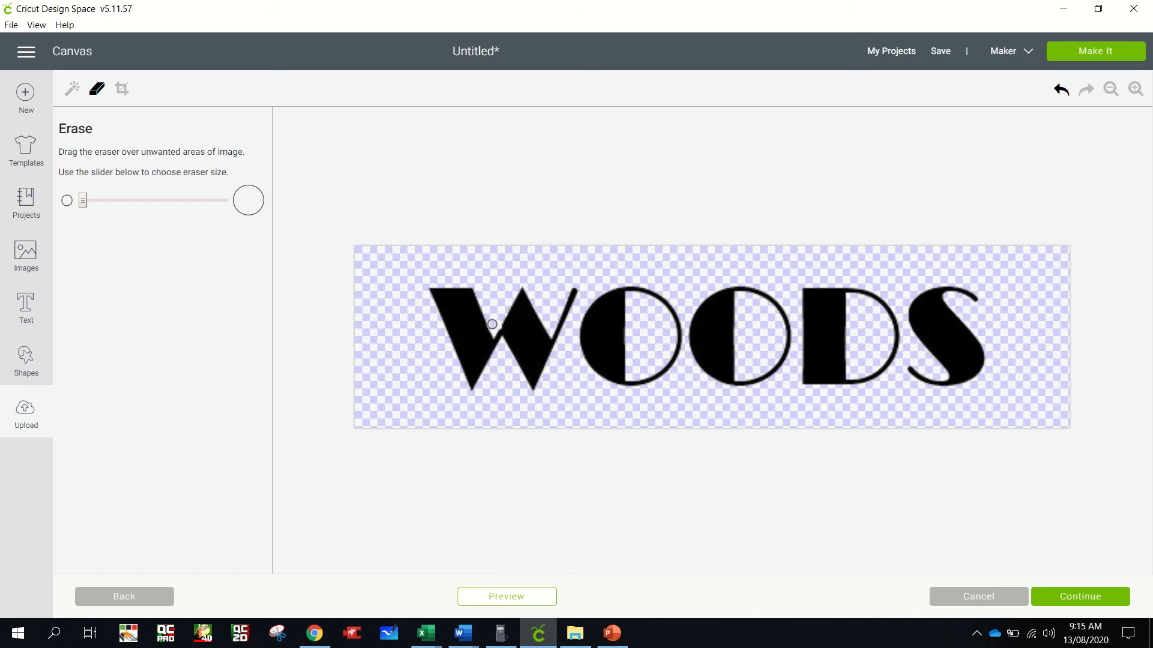
click(490, 599)
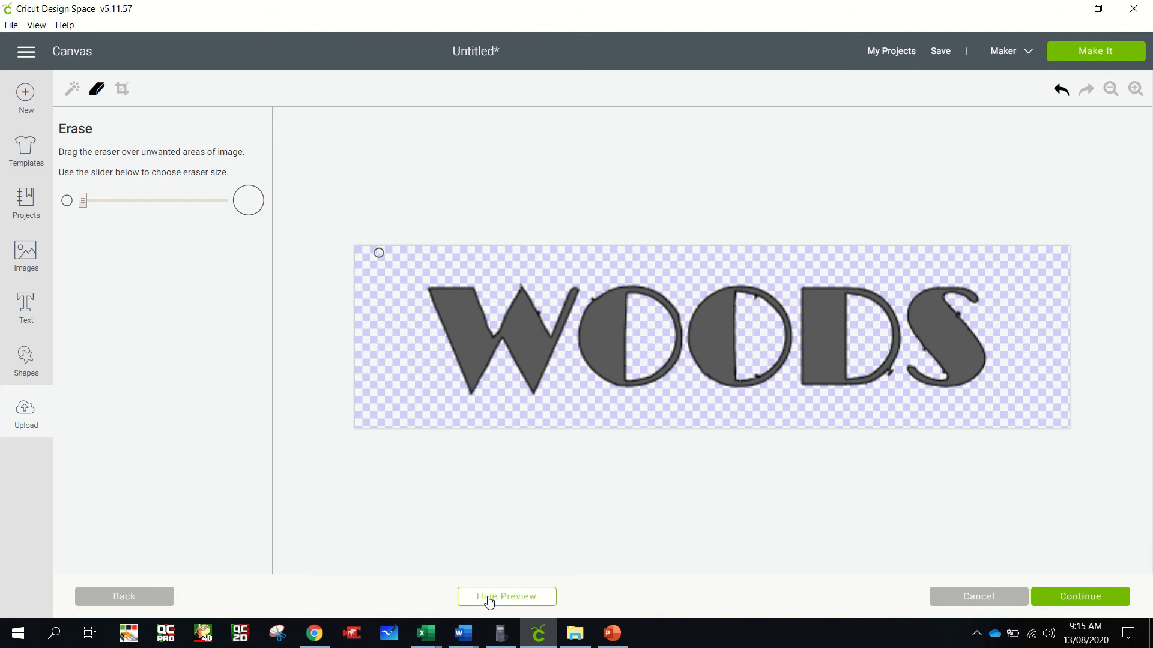
click(544, 311)
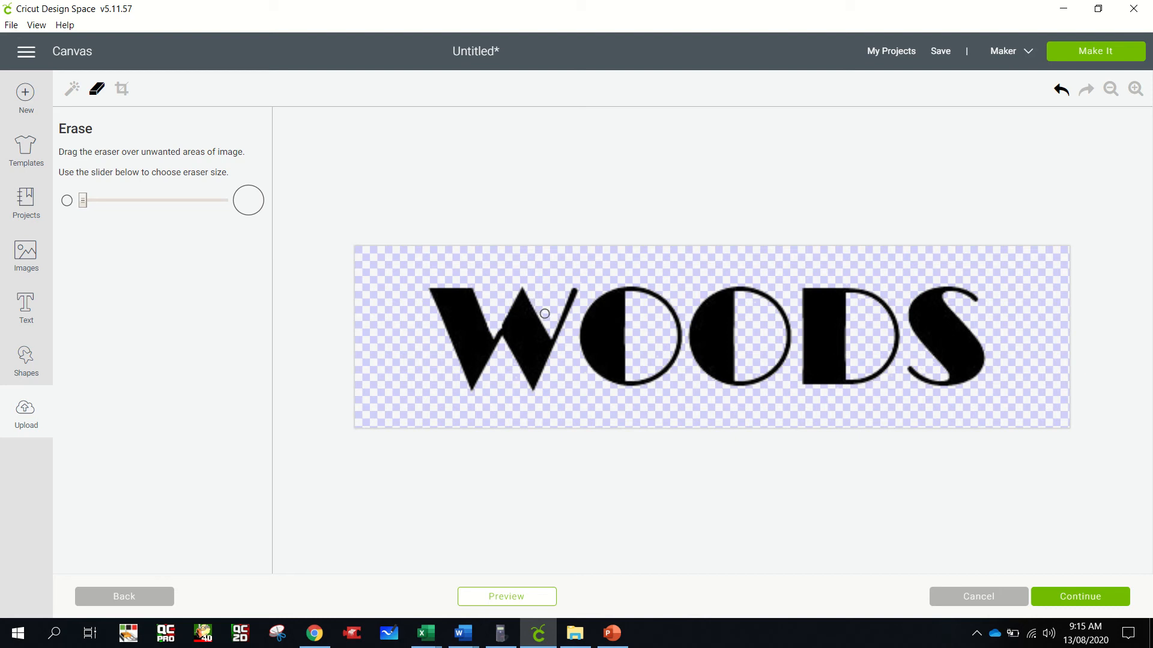
click(520, 594)
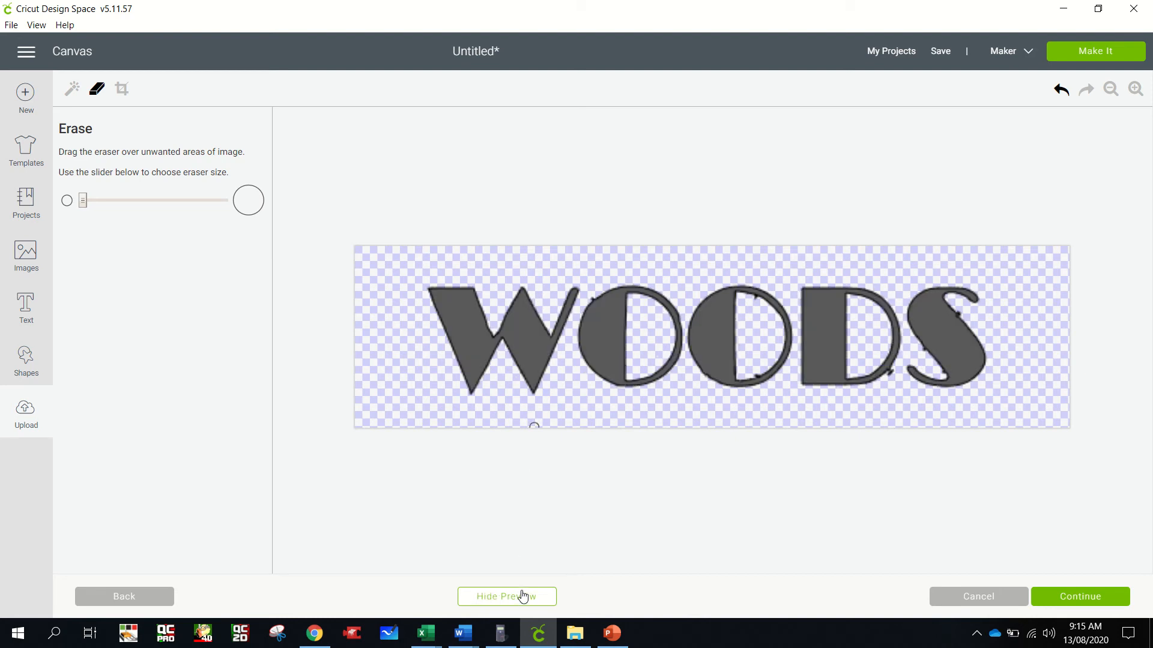
Step: Erase the speck outside the first O and the two specks inside the second O, checking the cut preview
click(591, 297)
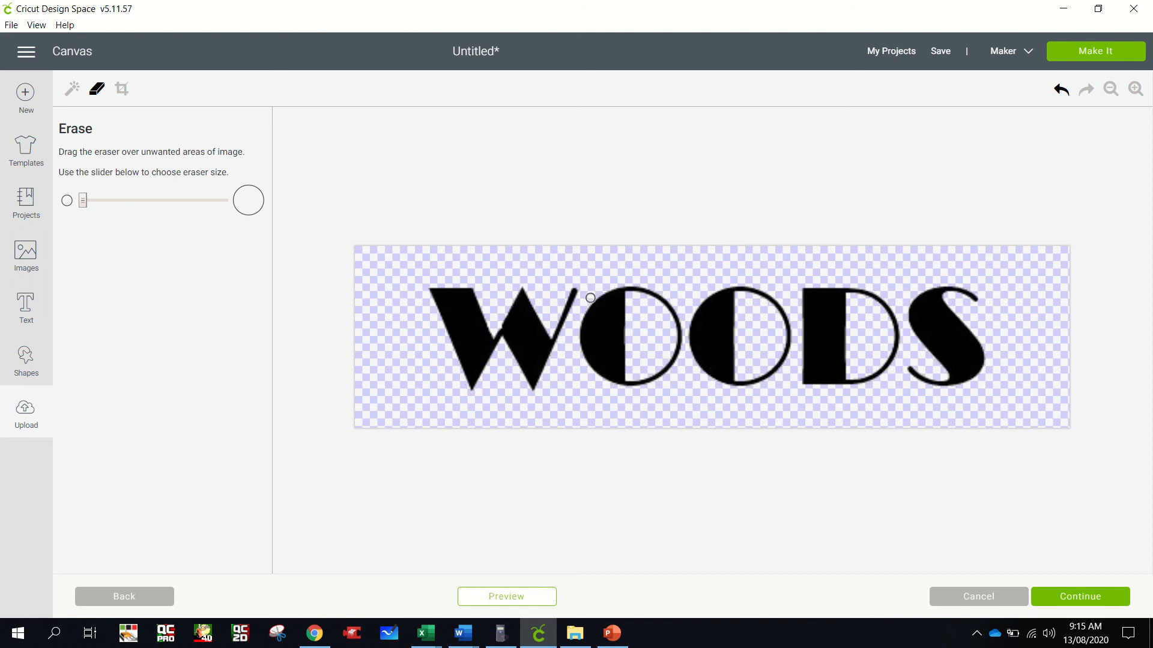
click(515, 596)
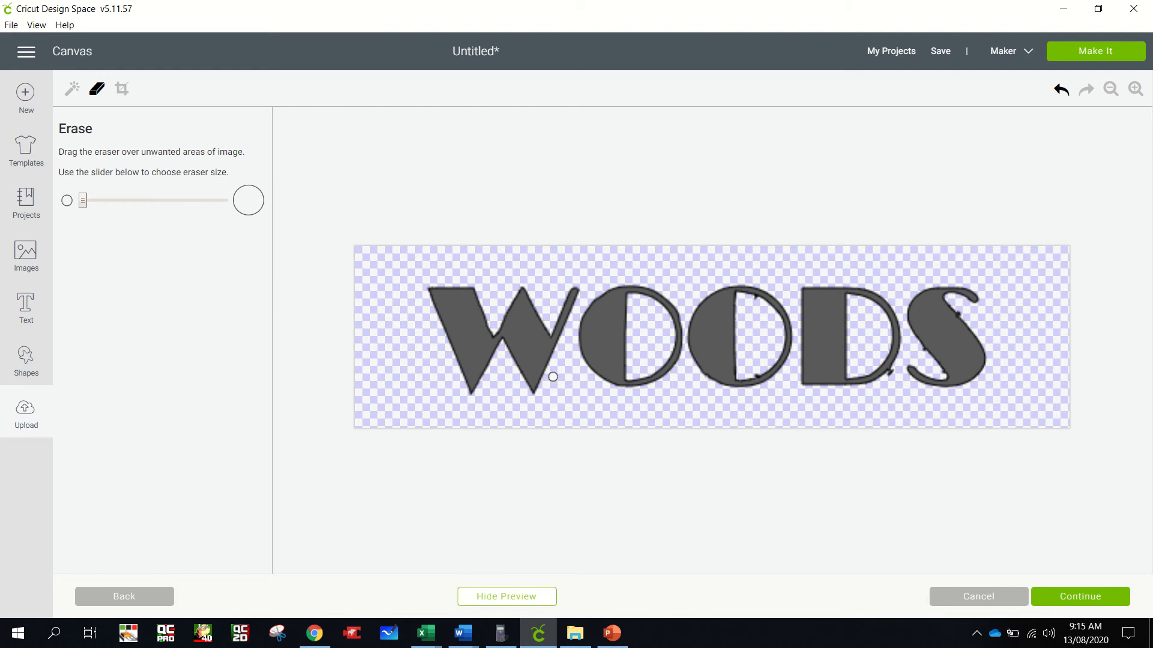
click(754, 301)
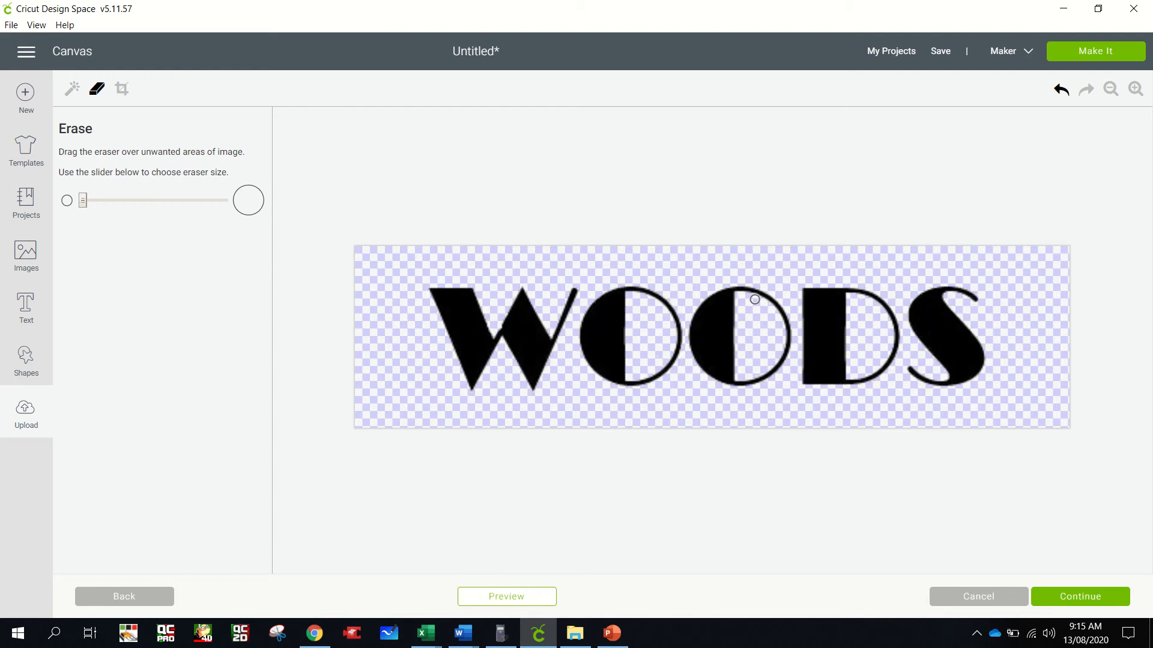
click(533, 600)
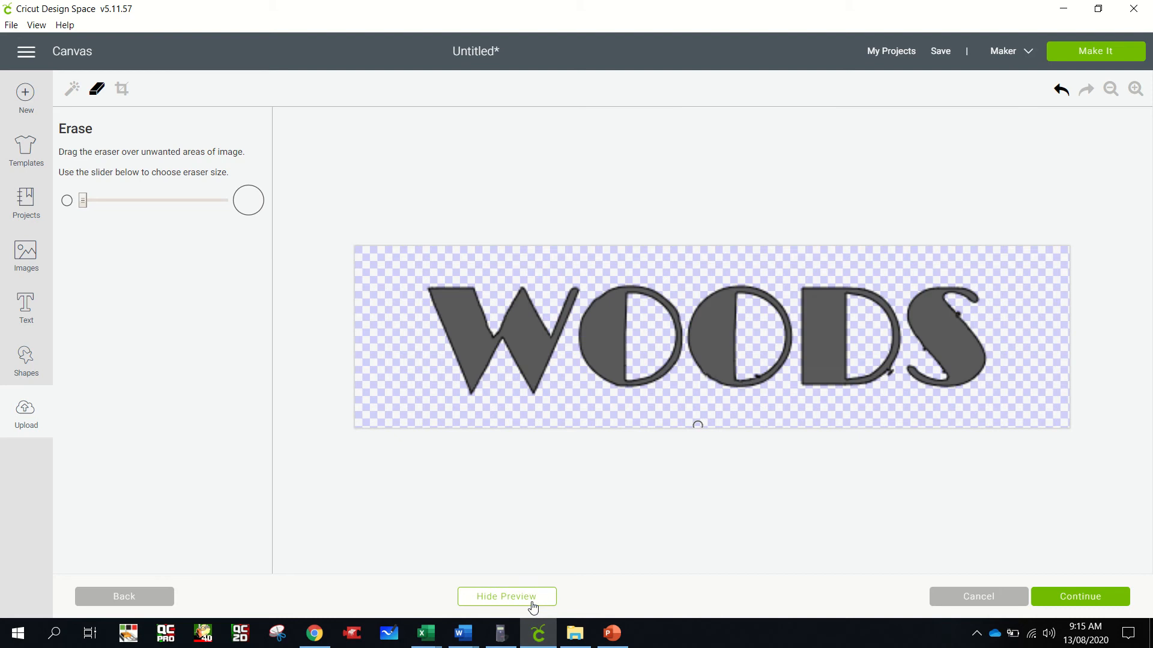
click(756, 371)
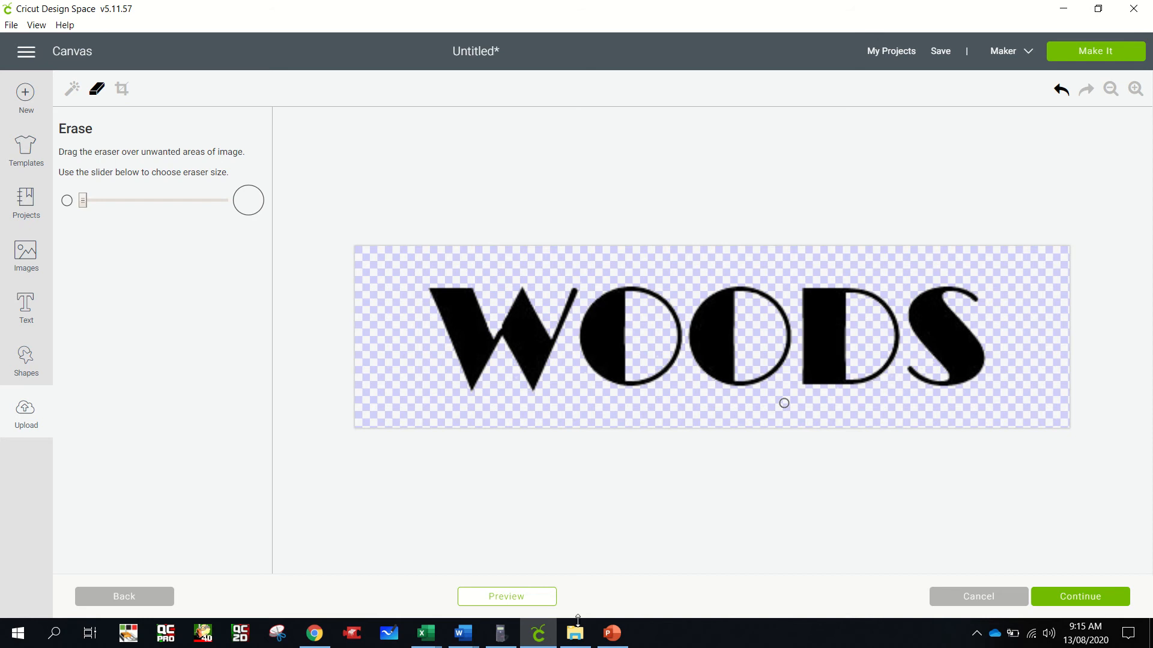
click(536, 598)
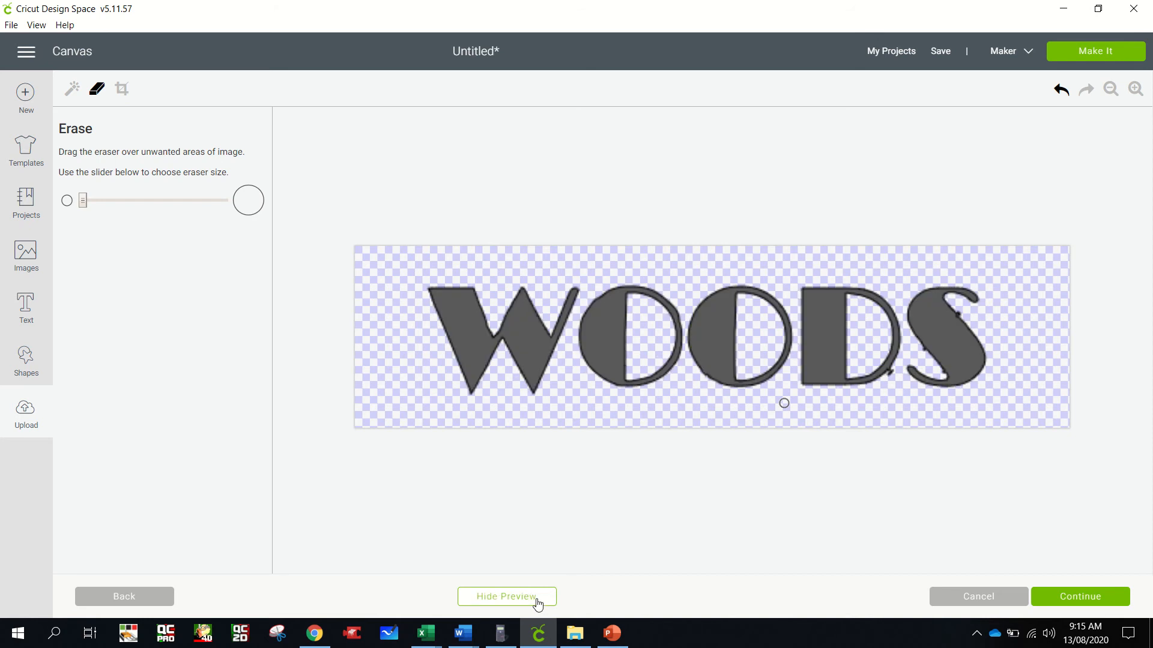
Step: Erase the specks at the D's lower curve and along the edges of the S, checking the cut preview
click(891, 373)
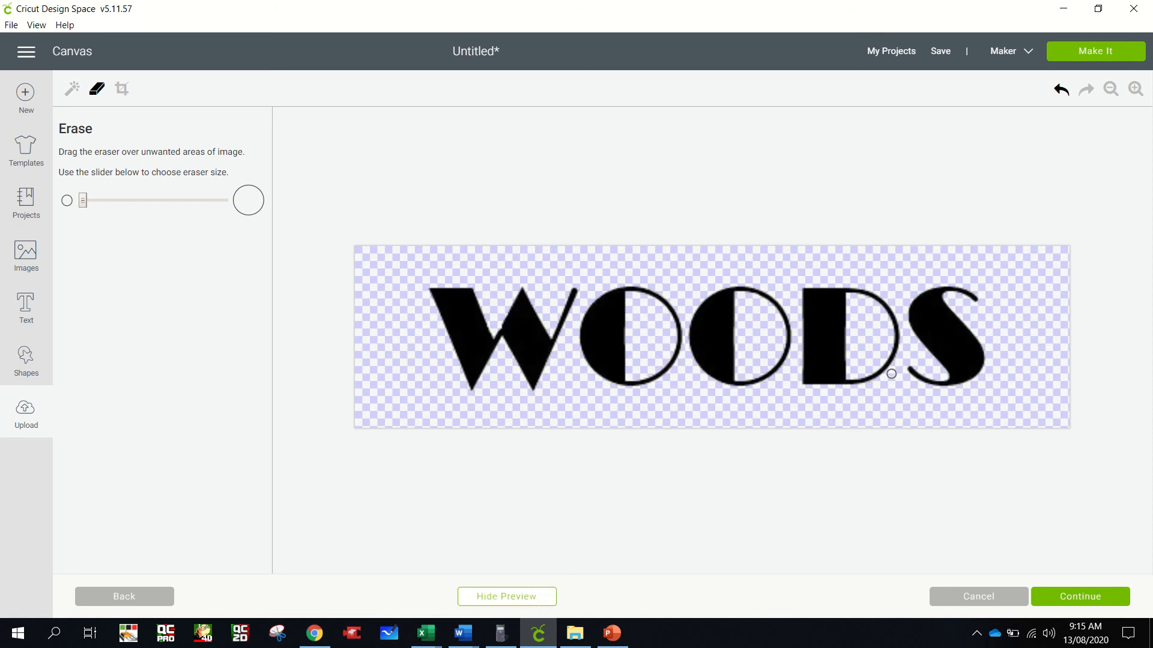
click(519, 598)
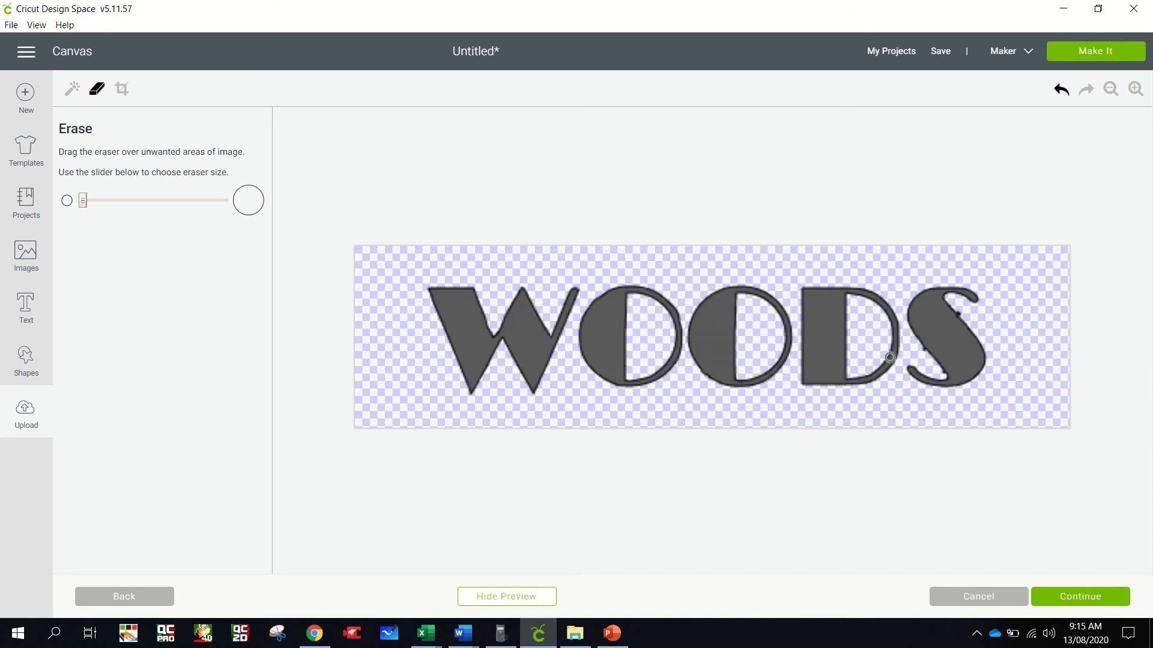
click(960, 311)
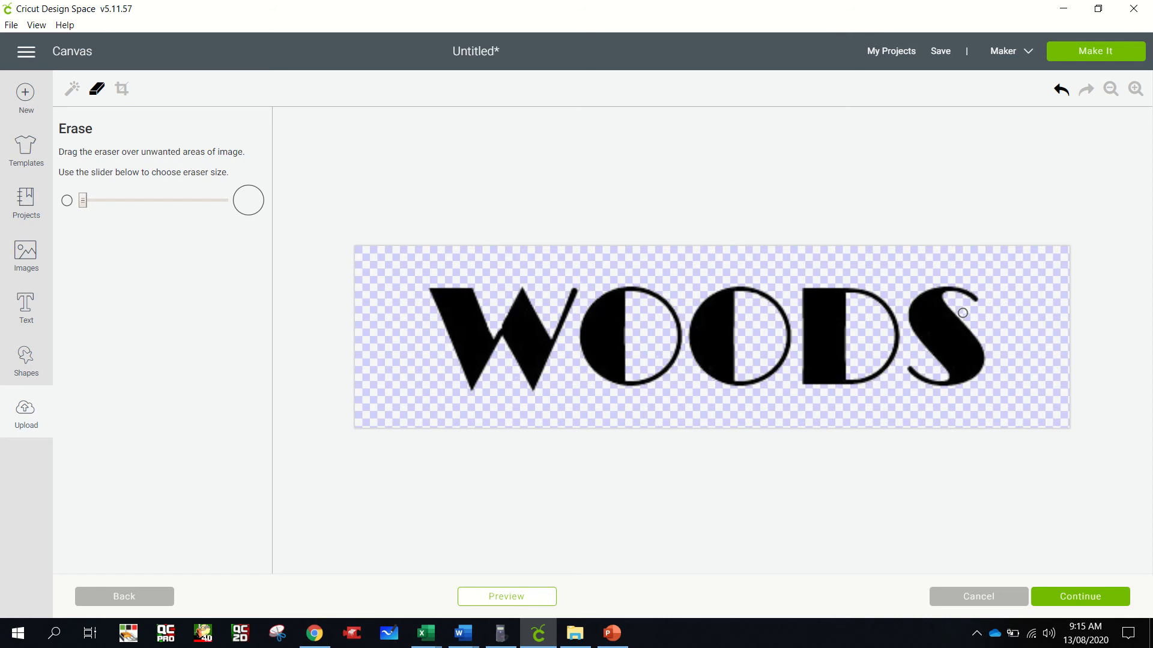
click(548, 598)
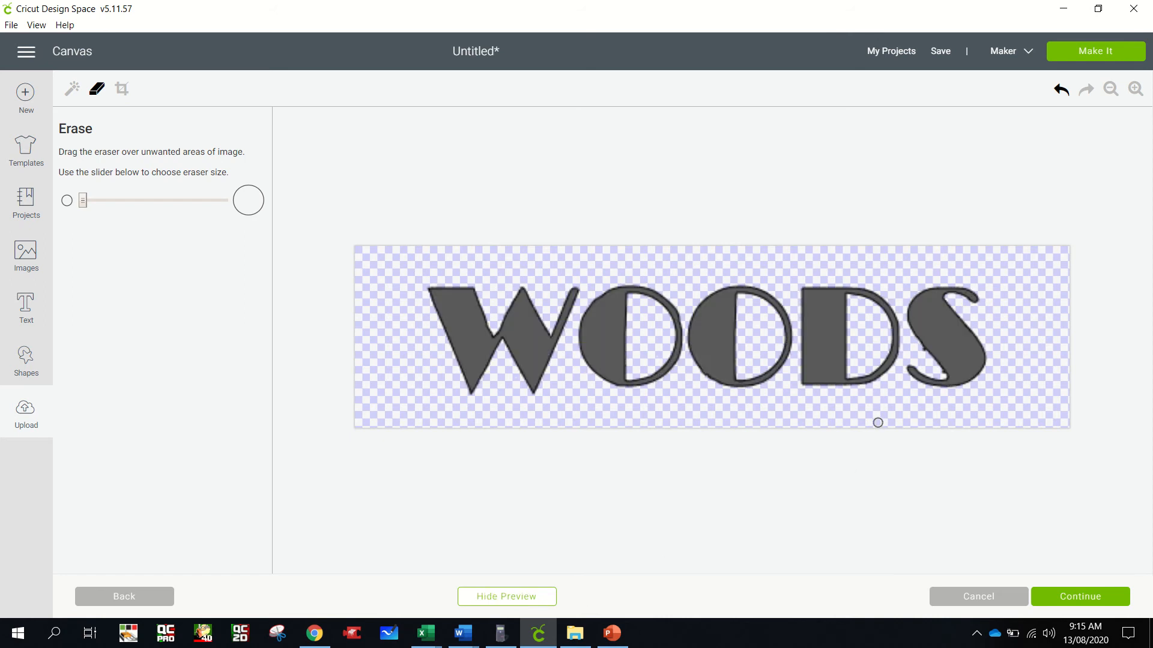
click(923, 355)
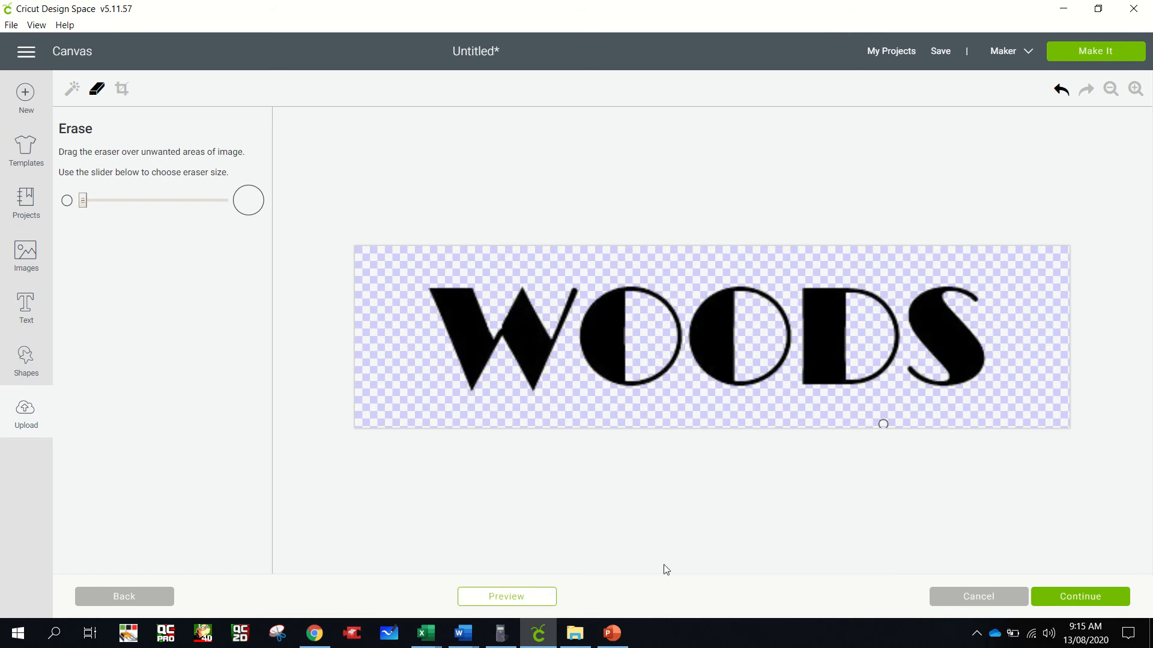
click(533, 597)
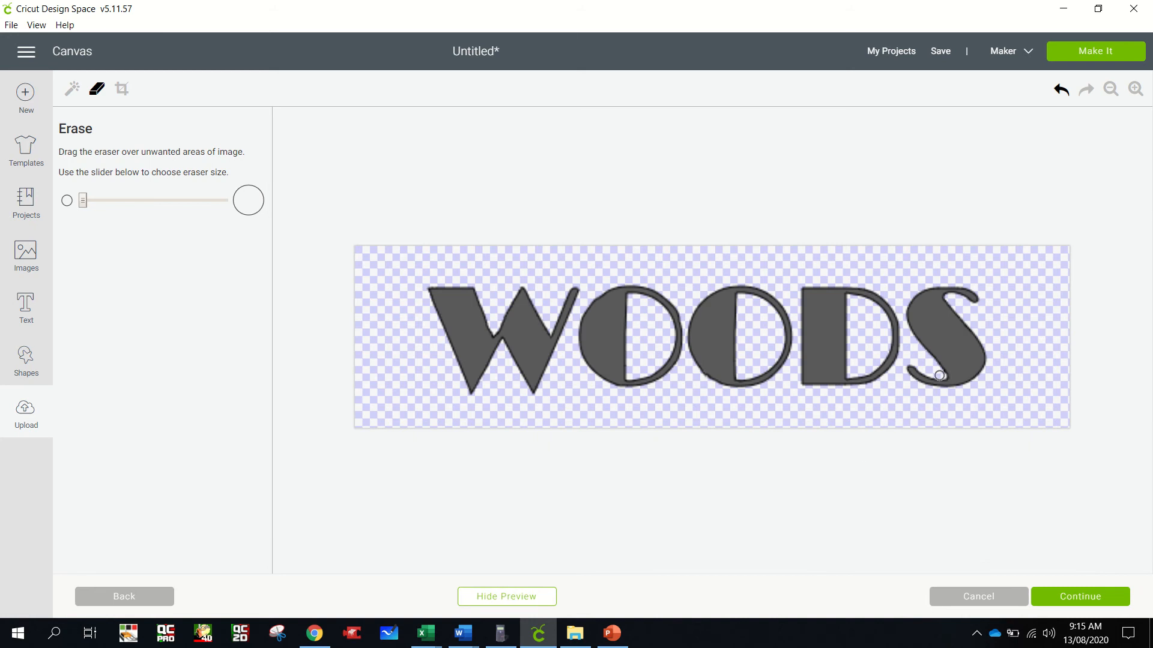
click(941, 375)
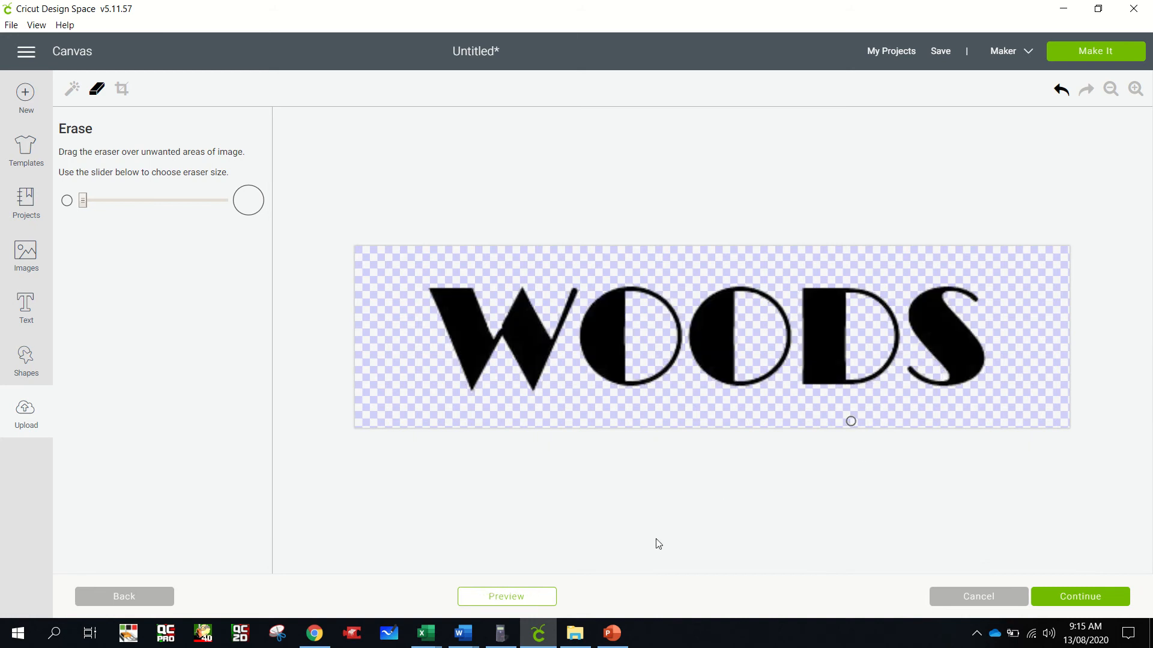
click(517, 605)
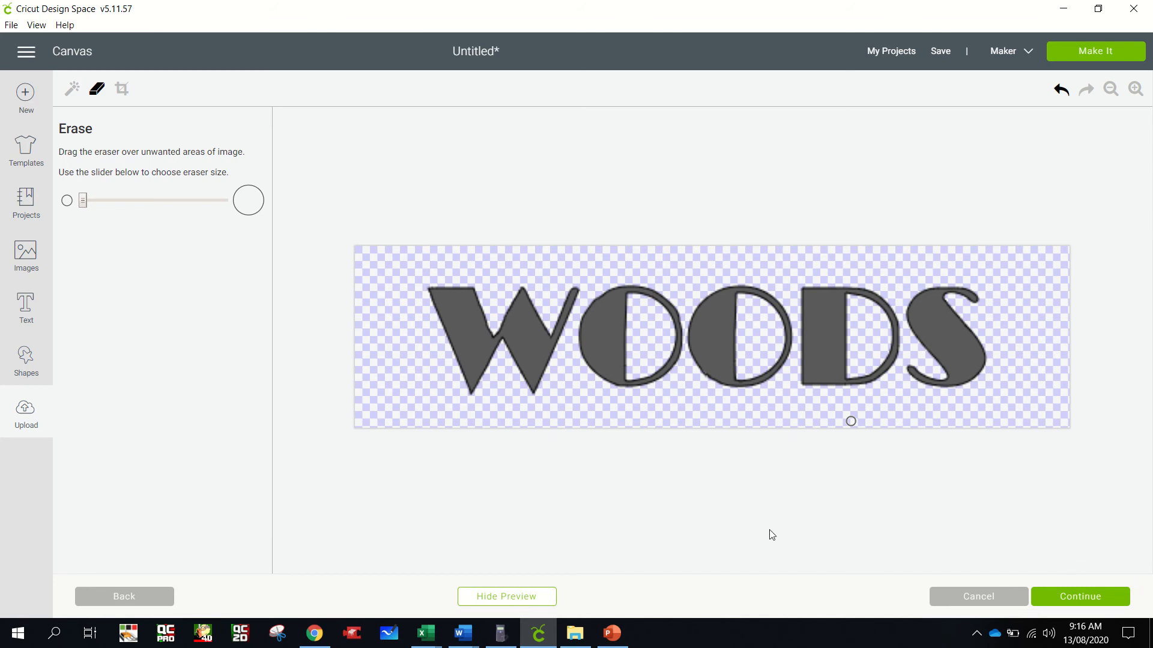
Step: Save the cleaned font test upload as a Cut image and insert it on the canvas
click(1080, 596)
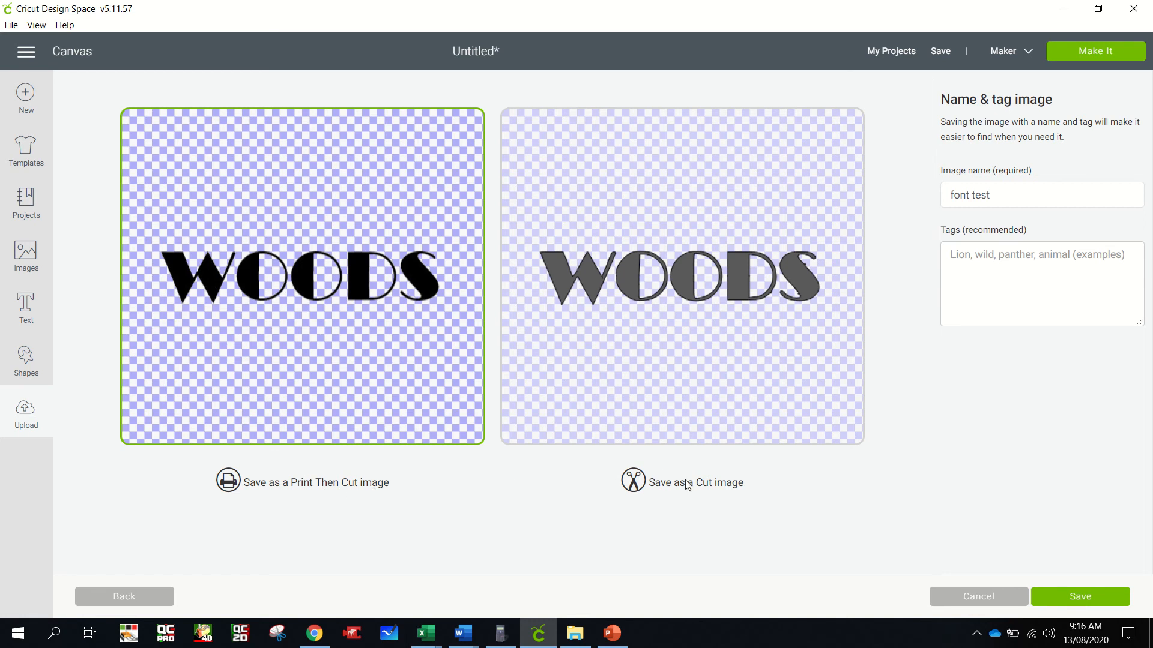
click(729, 390)
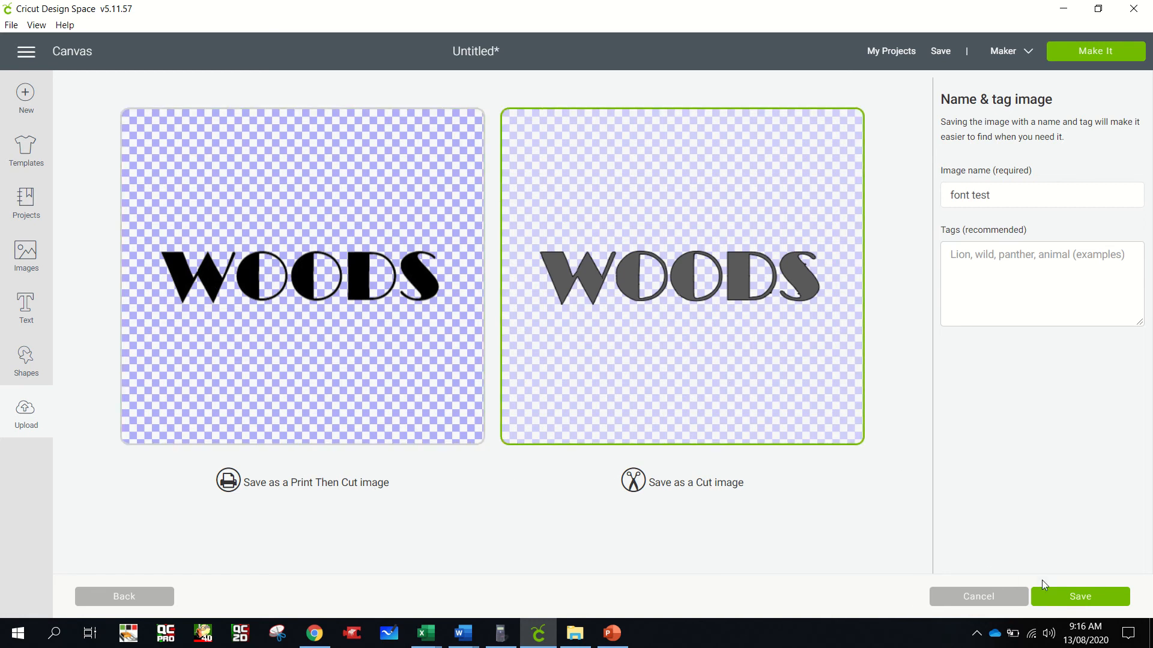
click(1068, 598)
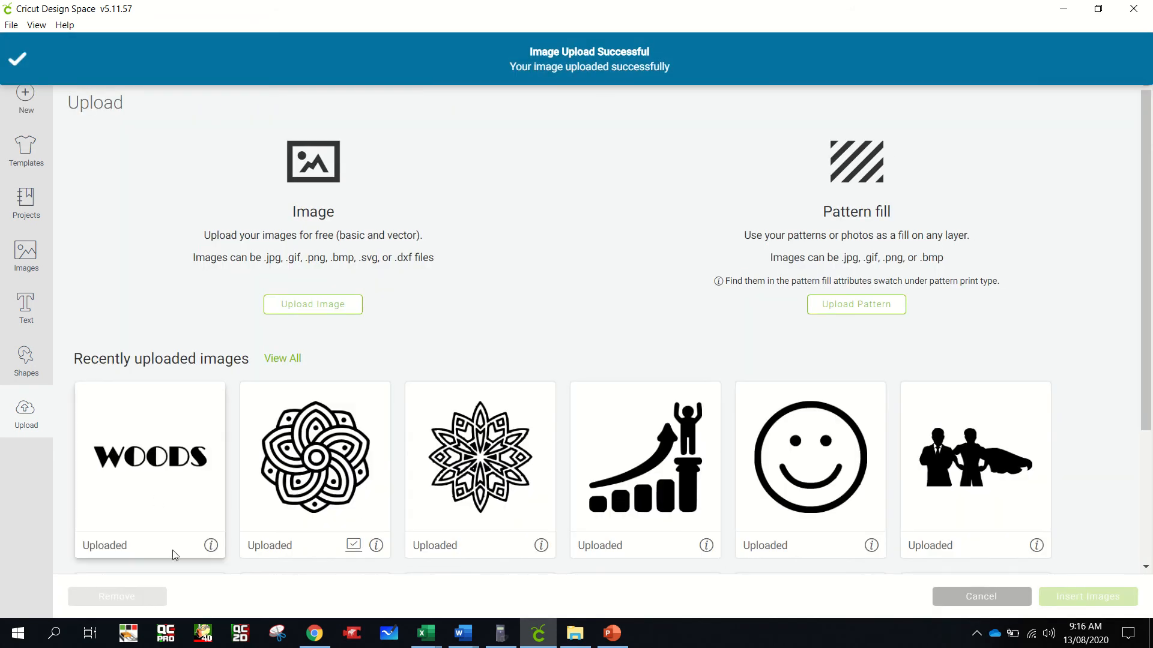
click(163, 470)
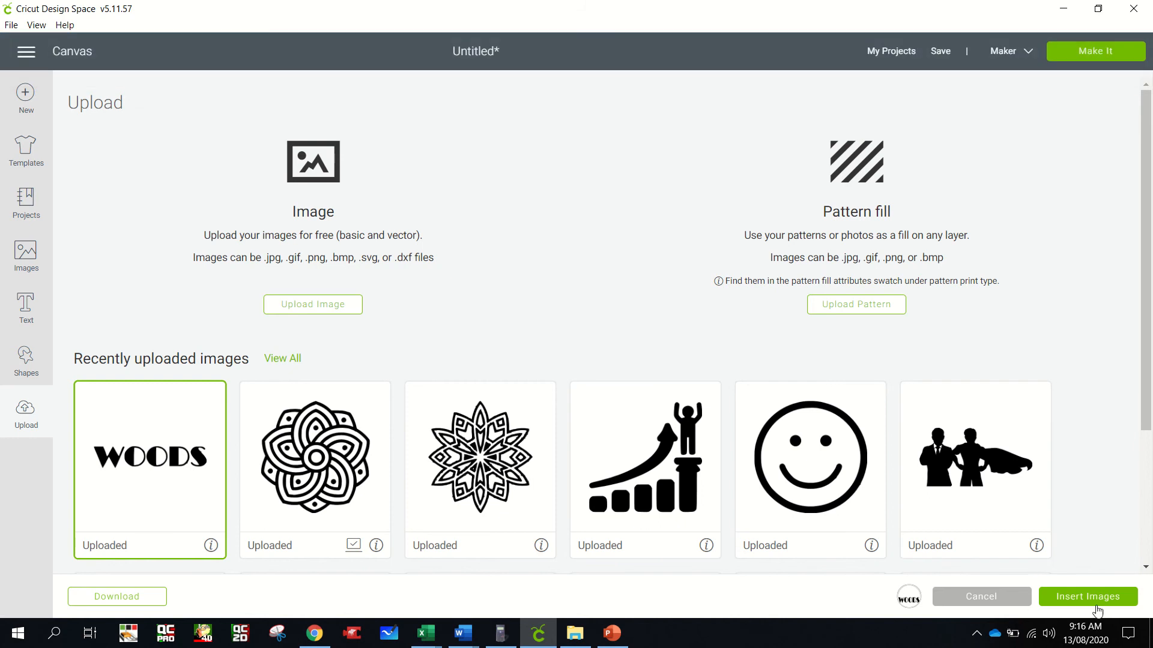
click(1096, 599)
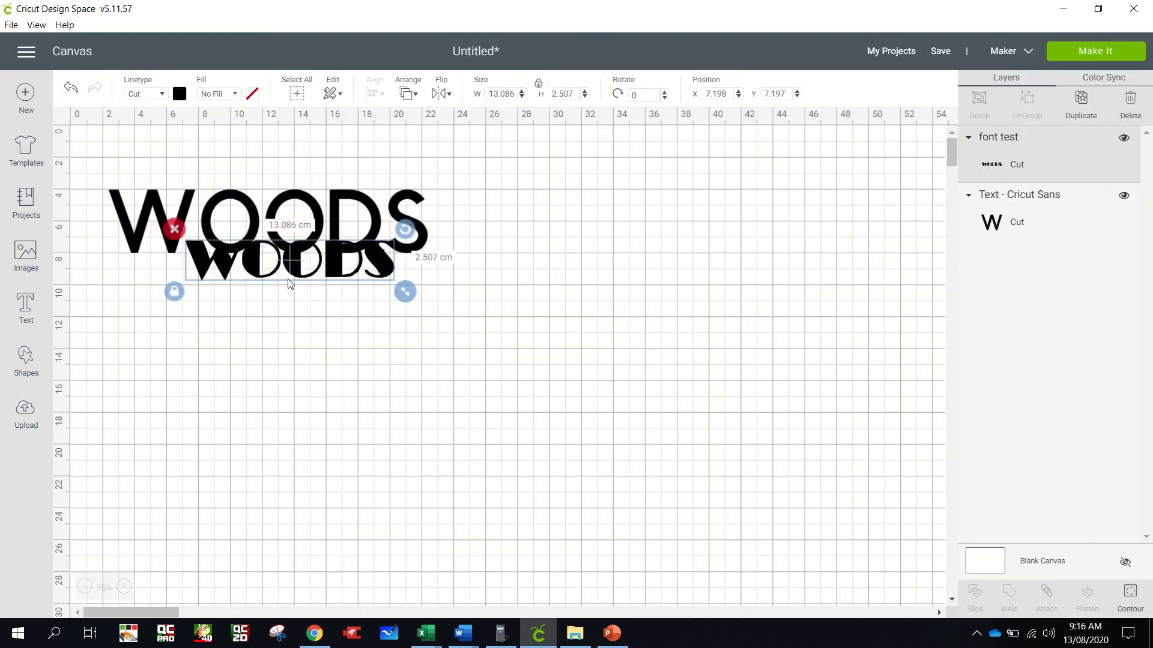
Step: Place the inserted font test image below the Cricut Sans text and enlarge it to about 19.5 by 3.7 cm
drag(289, 279, 205, 335)
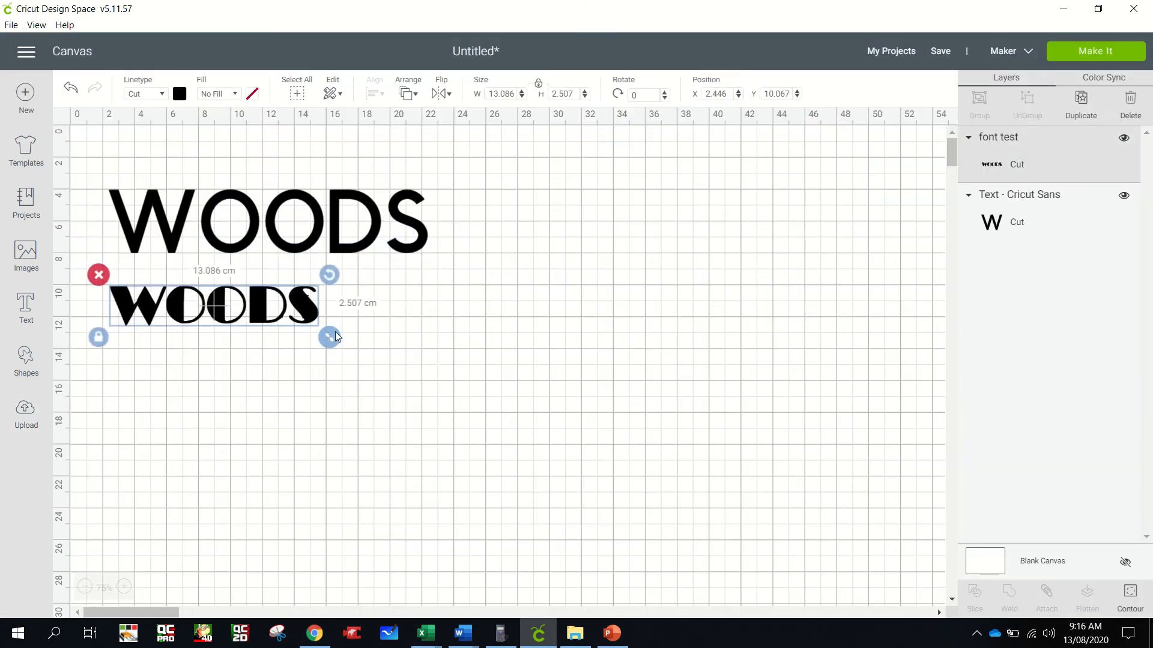
drag(335, 339, 432, 359)
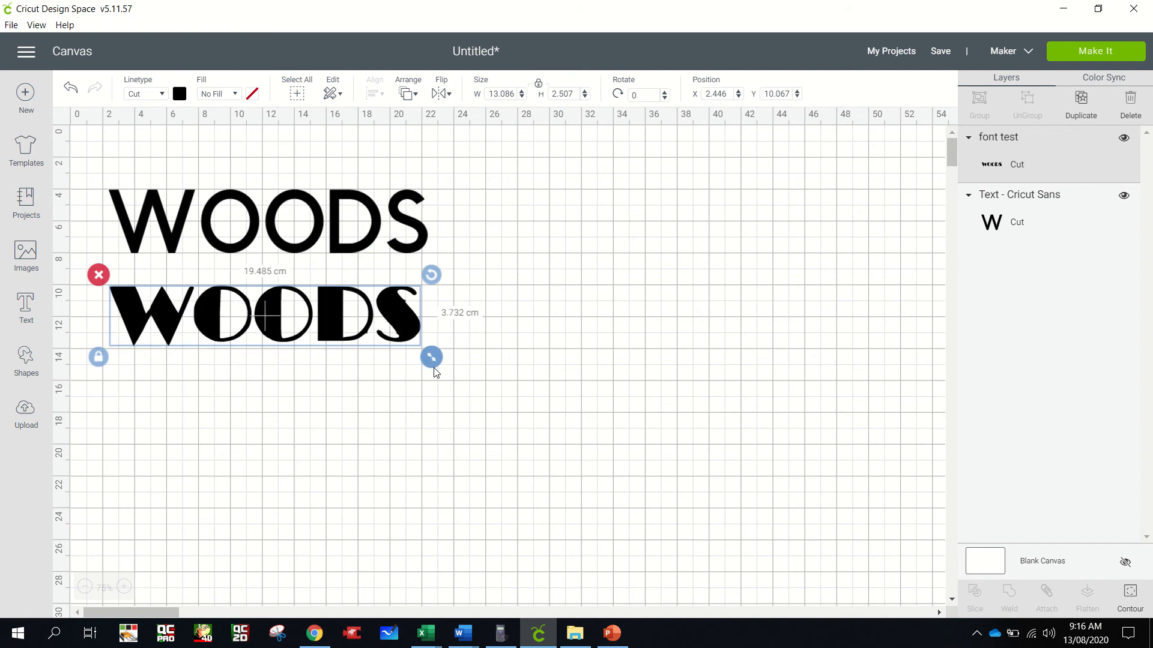
click(497, 410)
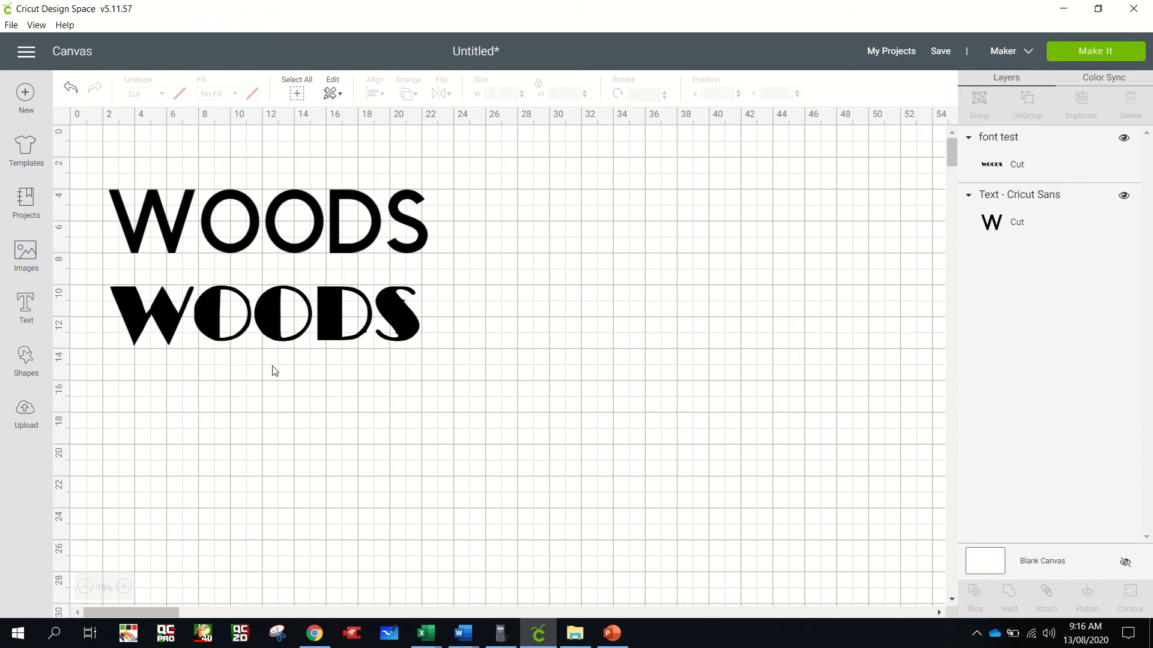
Step: Open the image upload page, then switch to Chrome and search Google Images for "mandala" in a new tab
click(25, 412)
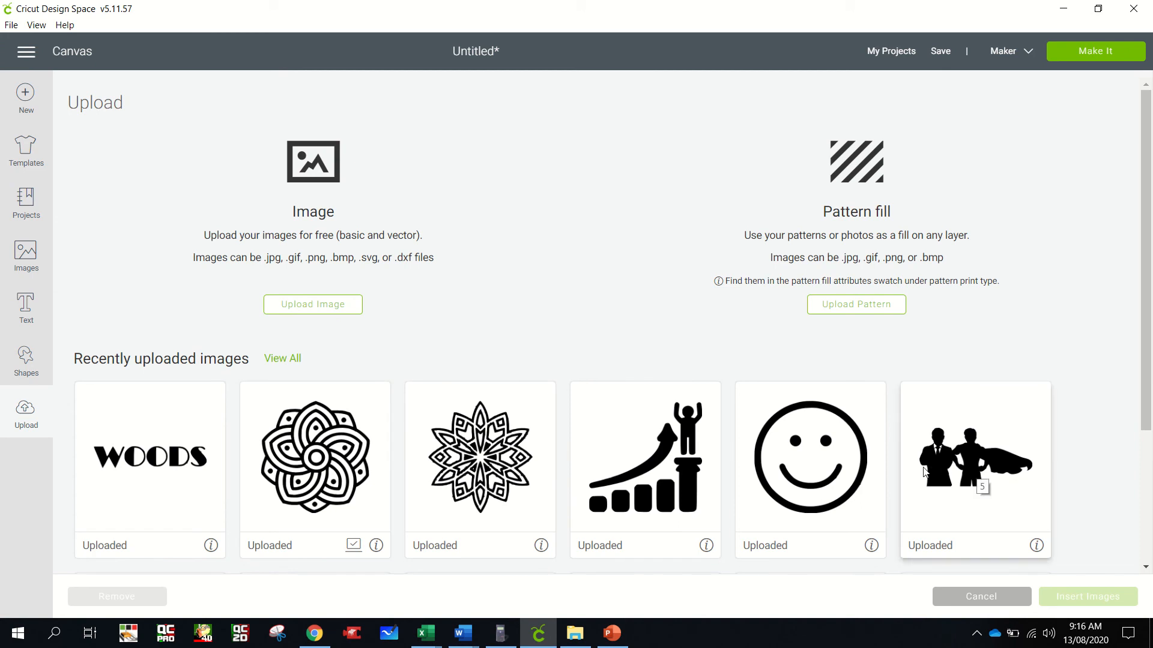
click(314, 633)
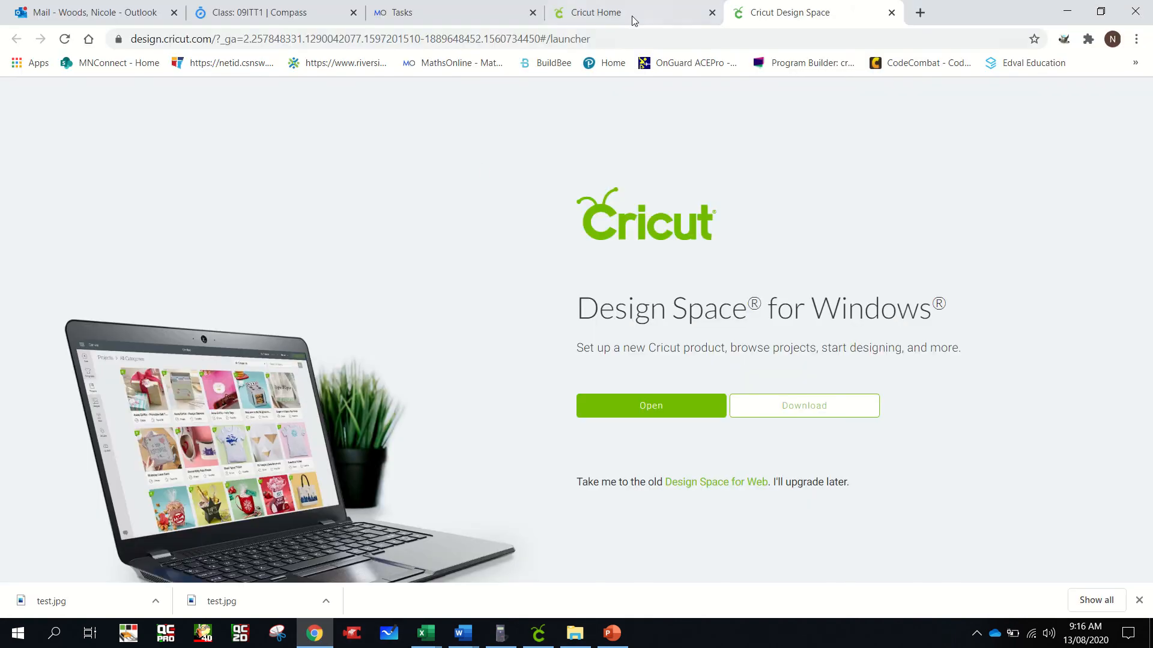
click(920, 13)
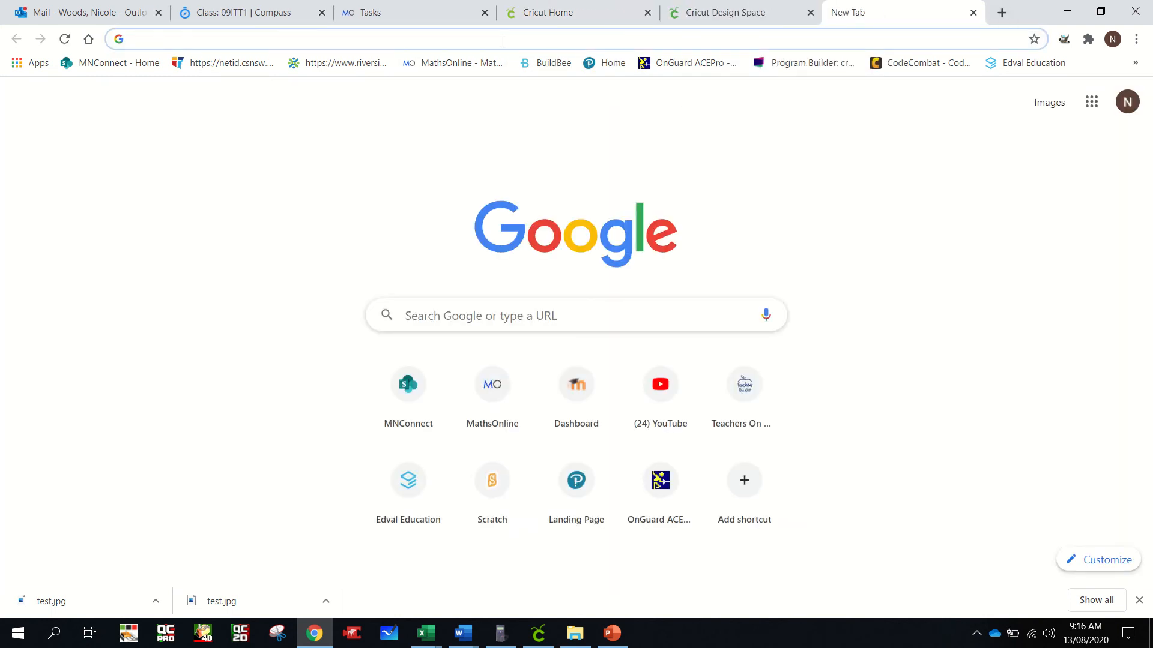
text(mandala)
key(Return)
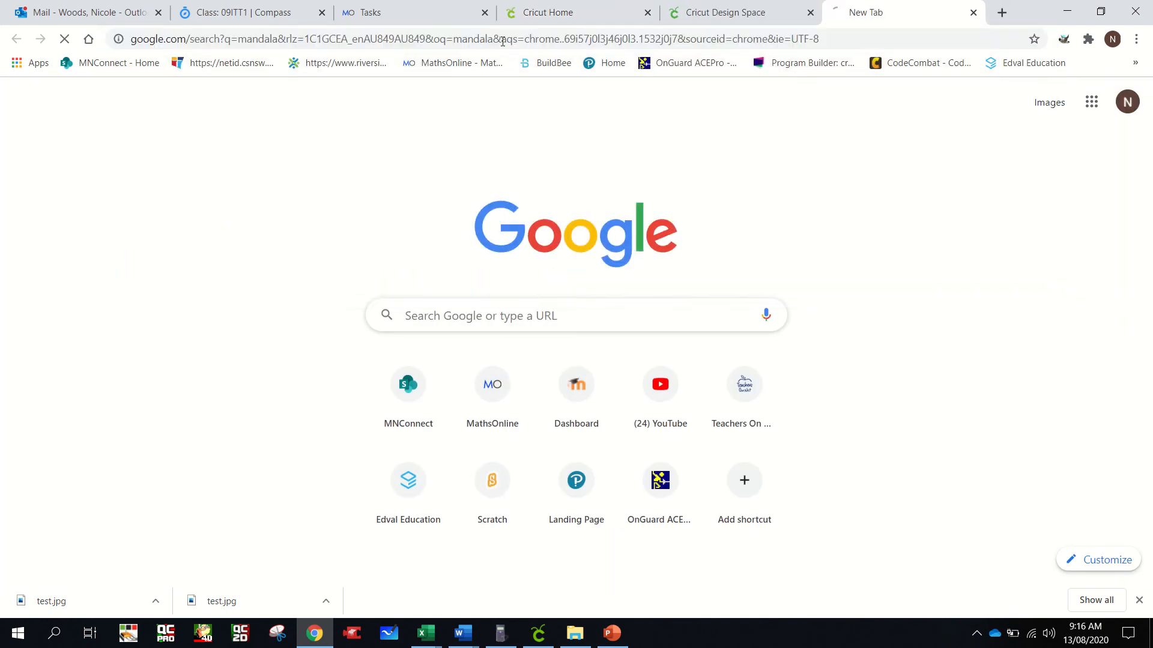
click(215, 156)
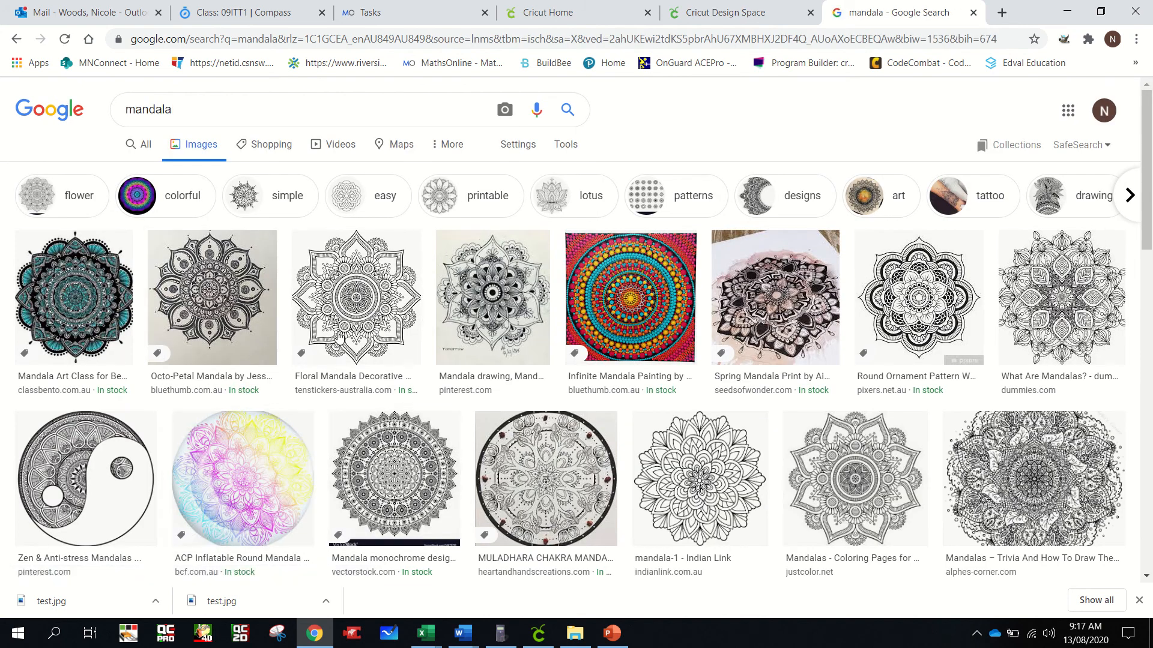
scroll(526, 392, down, 6)
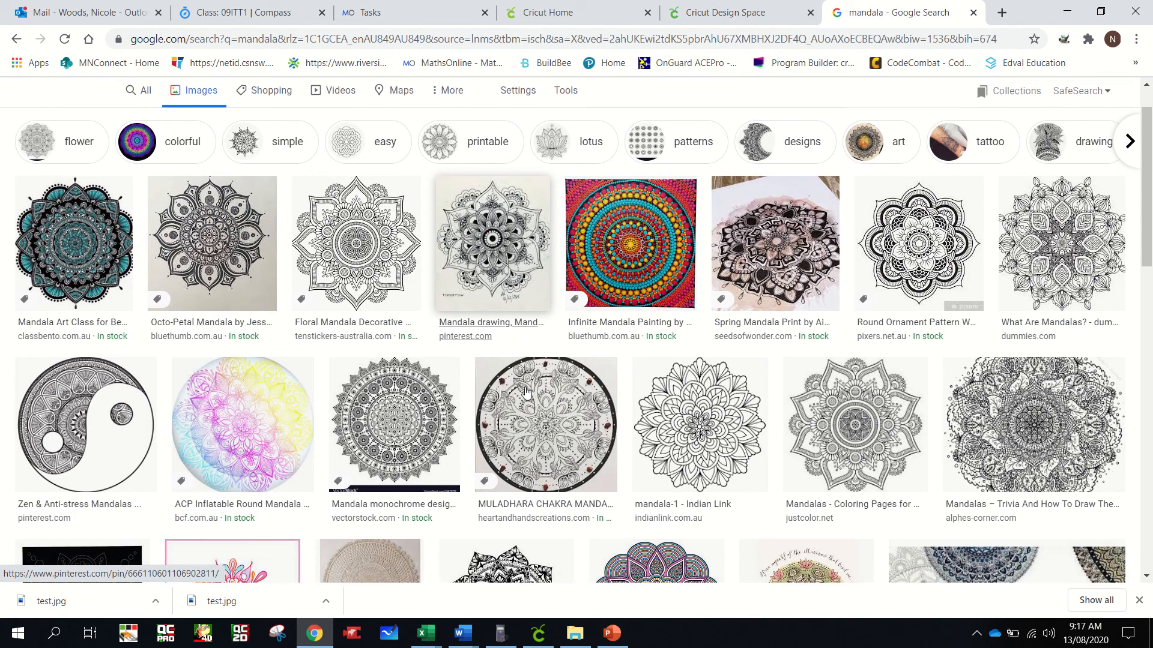
scroll(526, 392, up, 6)
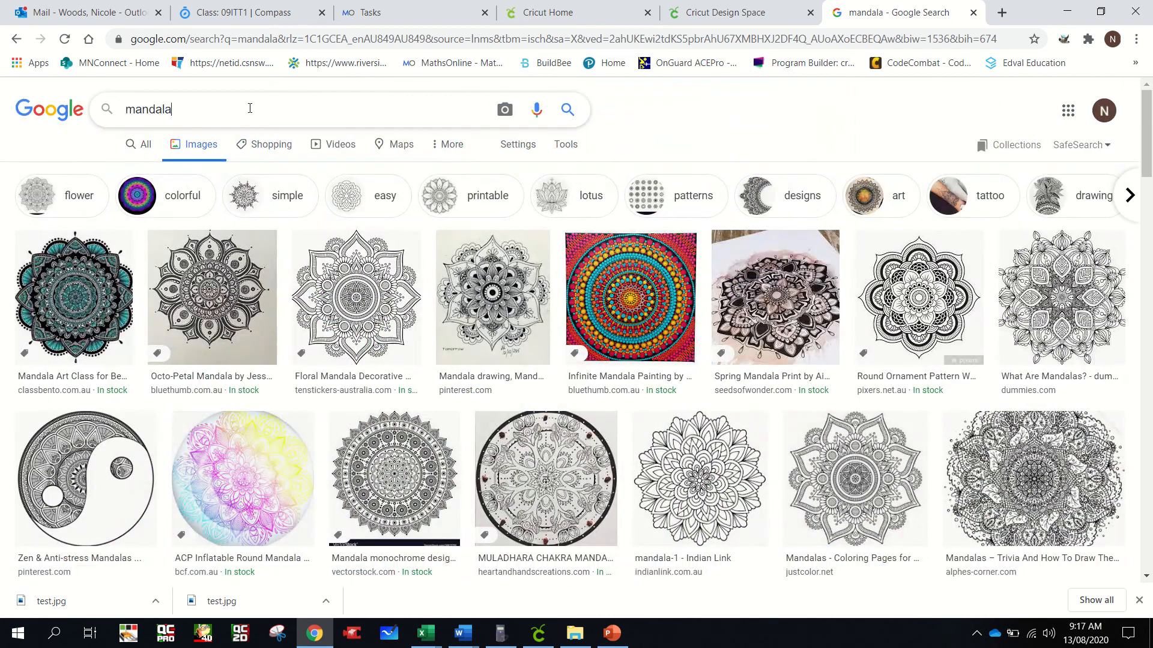
Step: Narrow the image search to "mandala simple"
click(249, 108)
text(simple)
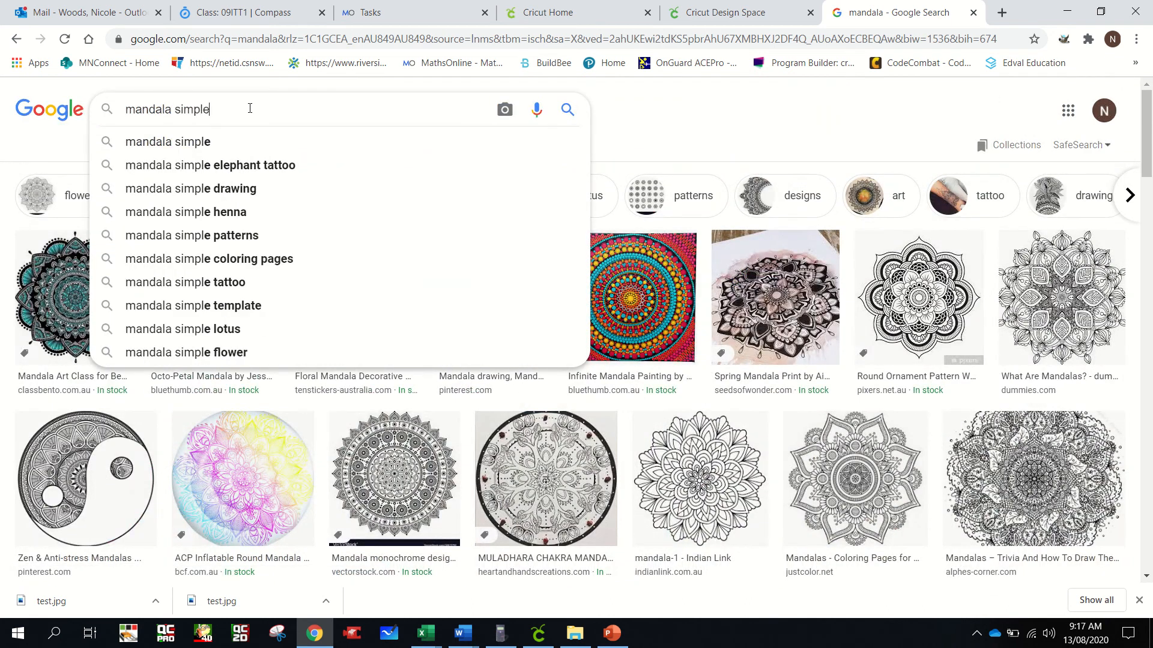
key(Return)
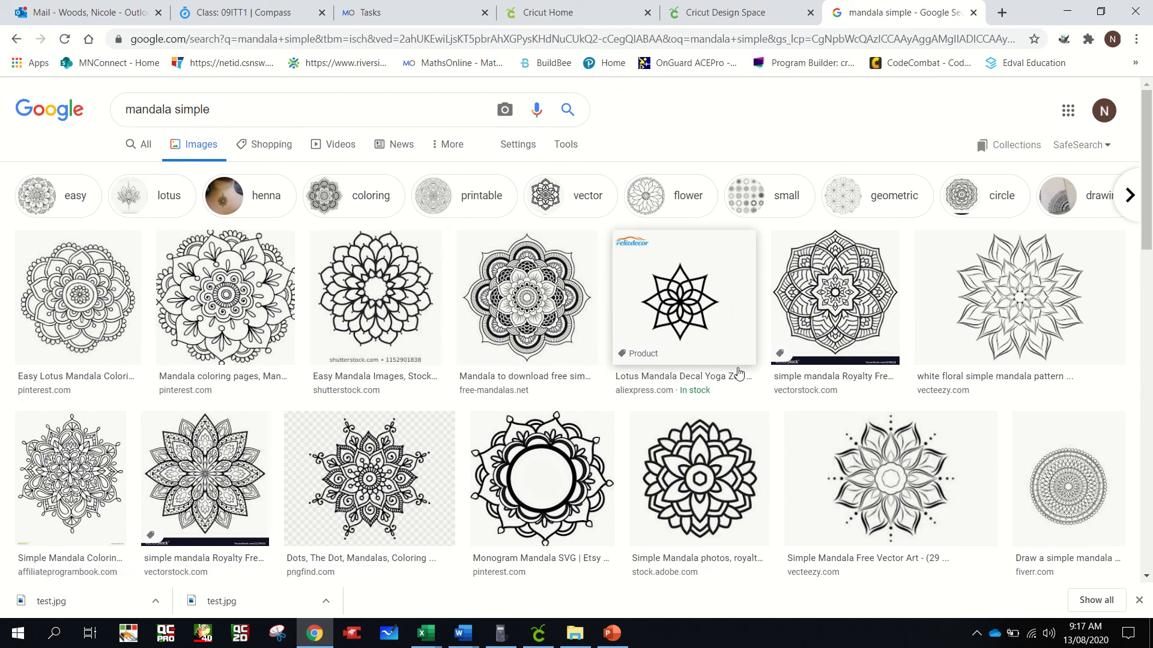
Step: Save the bold-lined Adobe Stock mandala image to the Camera Roll folder as "mandala test"
click(699, 480)
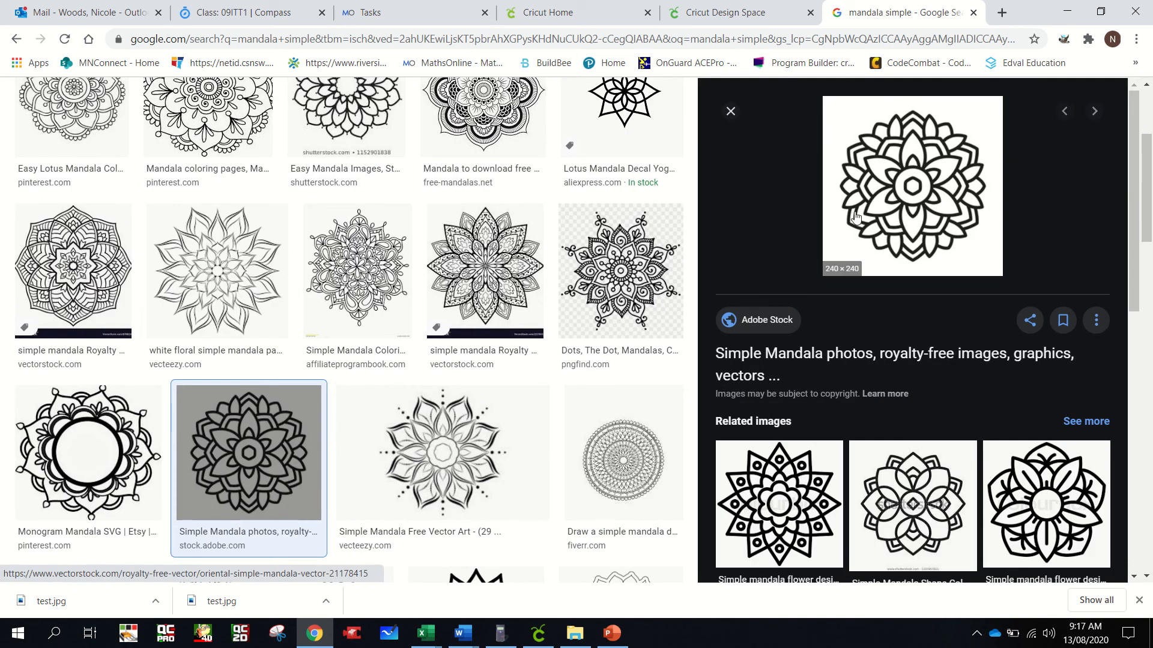
right_click(928, 200)
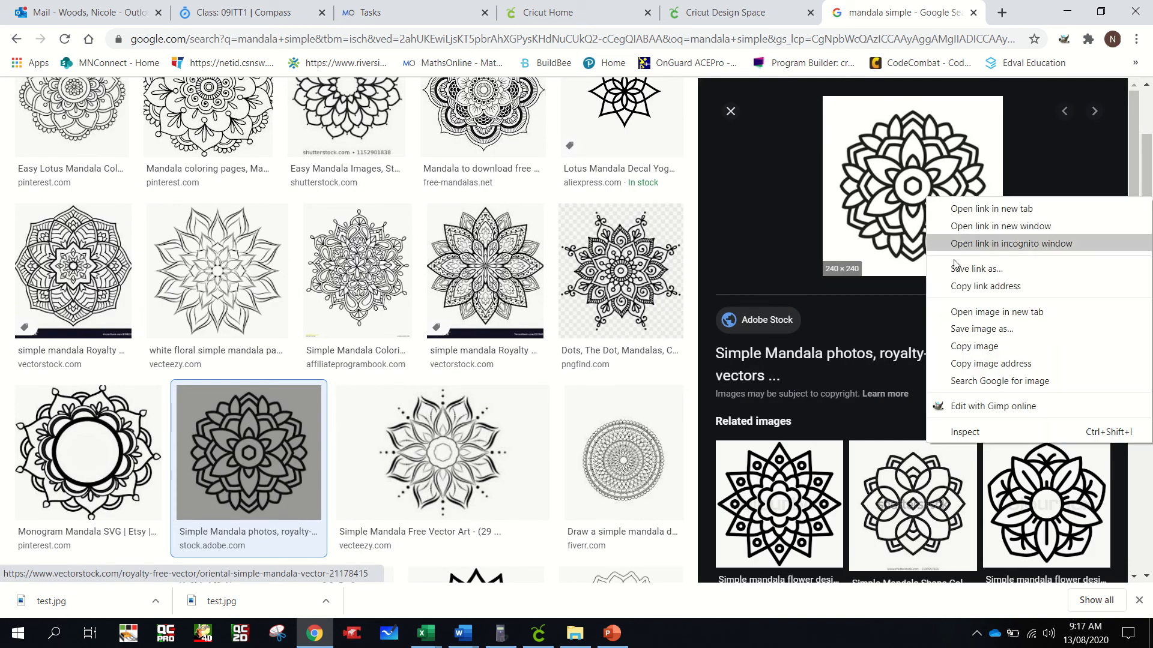
click(988, 330)
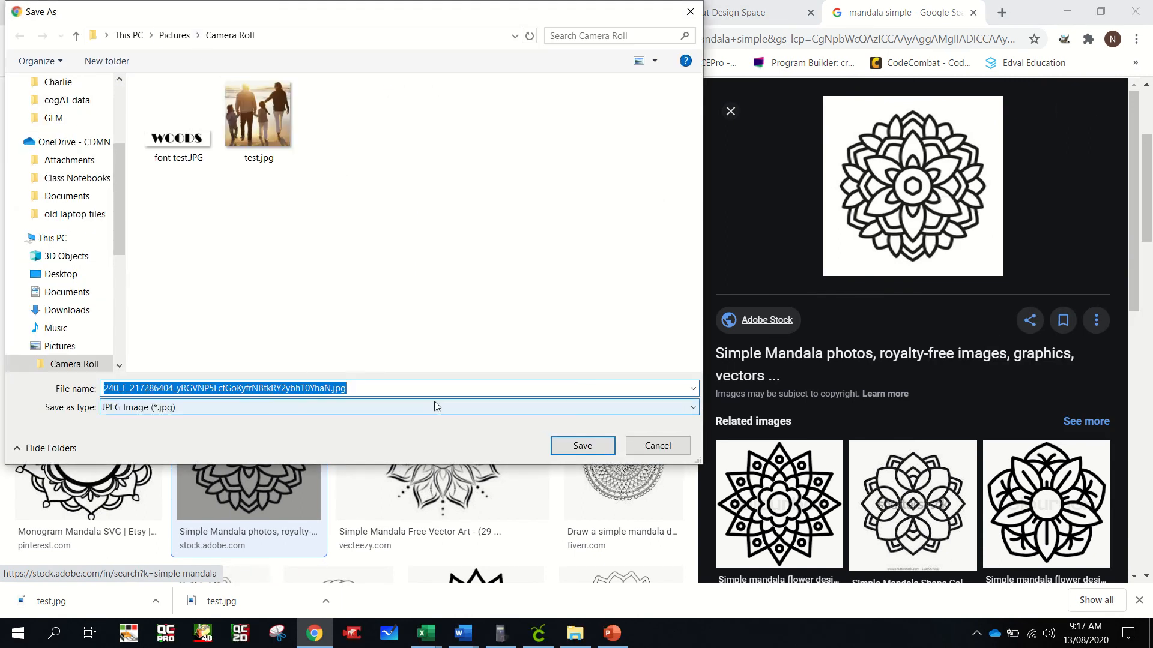
text(mandala tes)
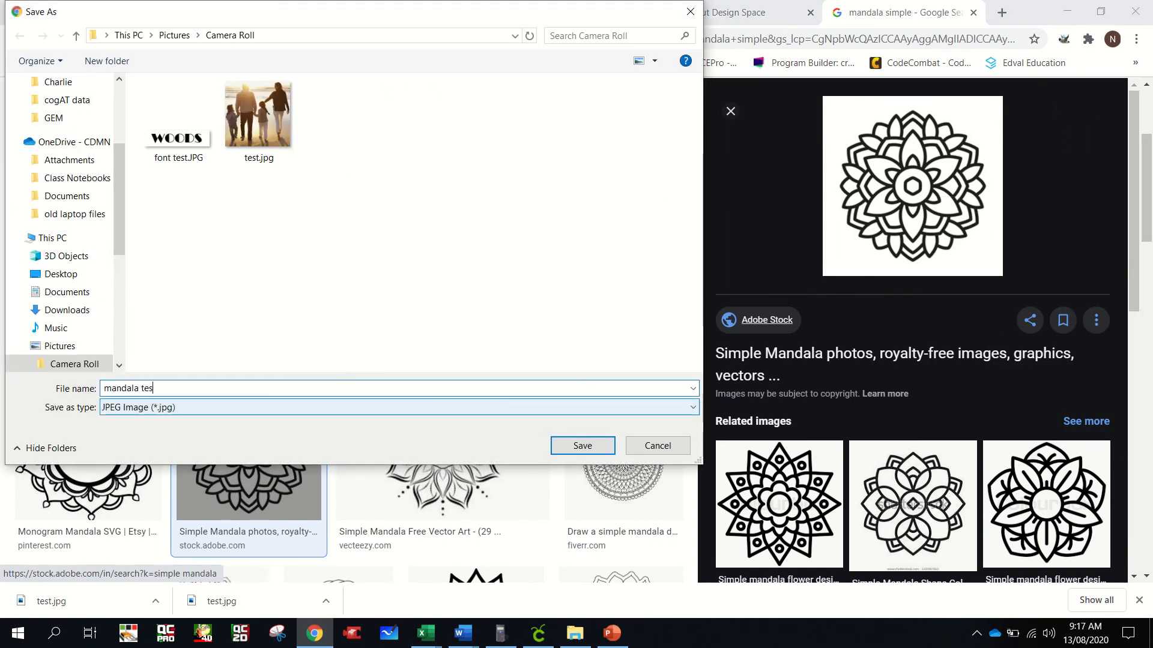
text(t)
key(Return)
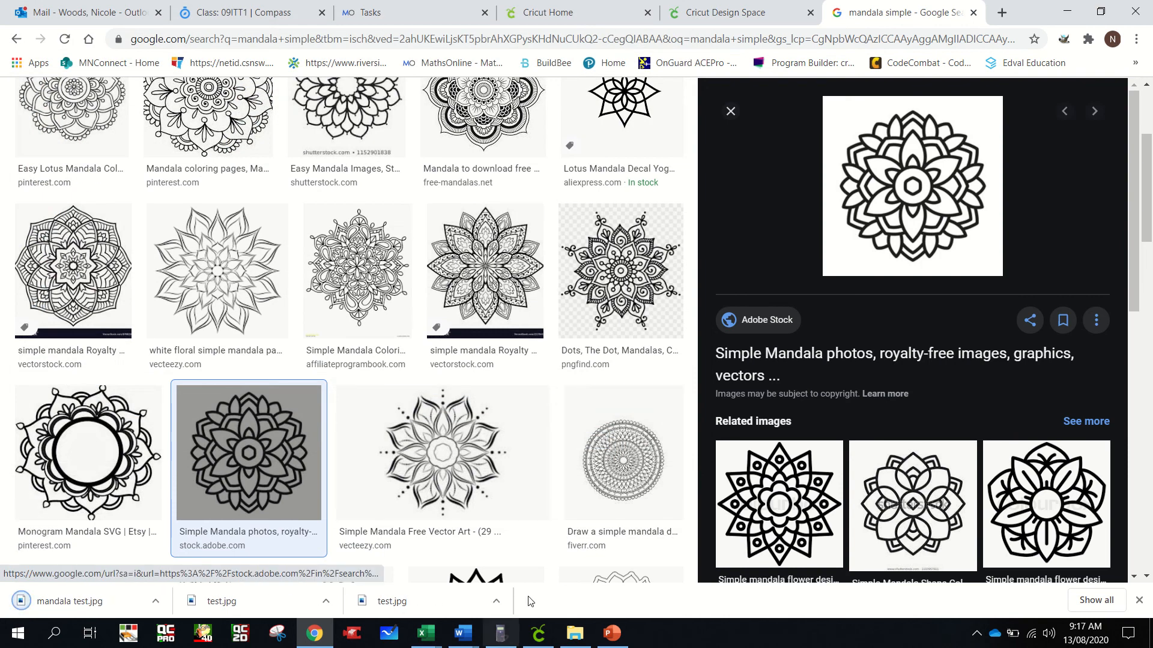
Step: Switch back to Cricut Design Space and upload mandala test.jpg as a Simple image
click(538, 633)
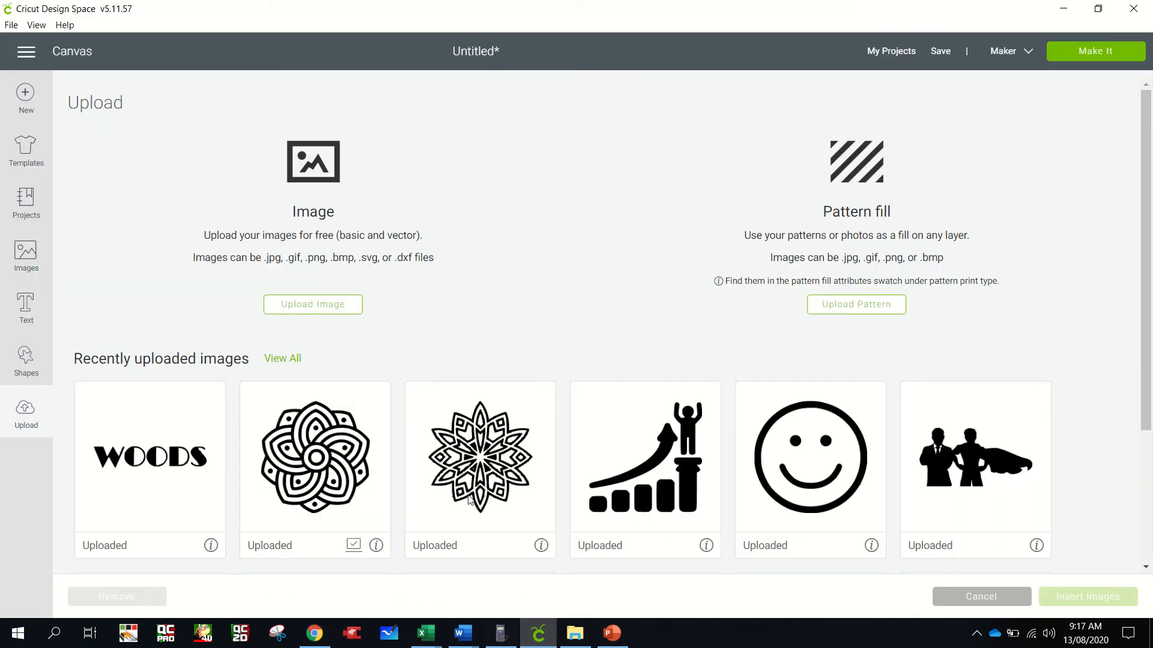
click(308, 312)
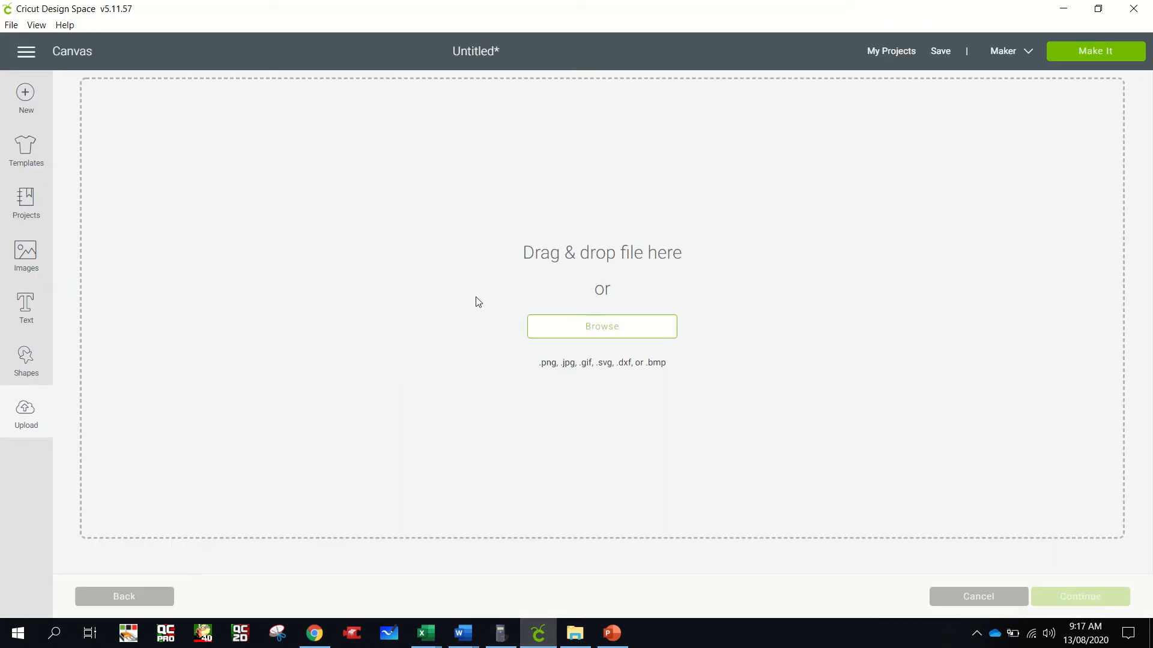
click(557, 326)
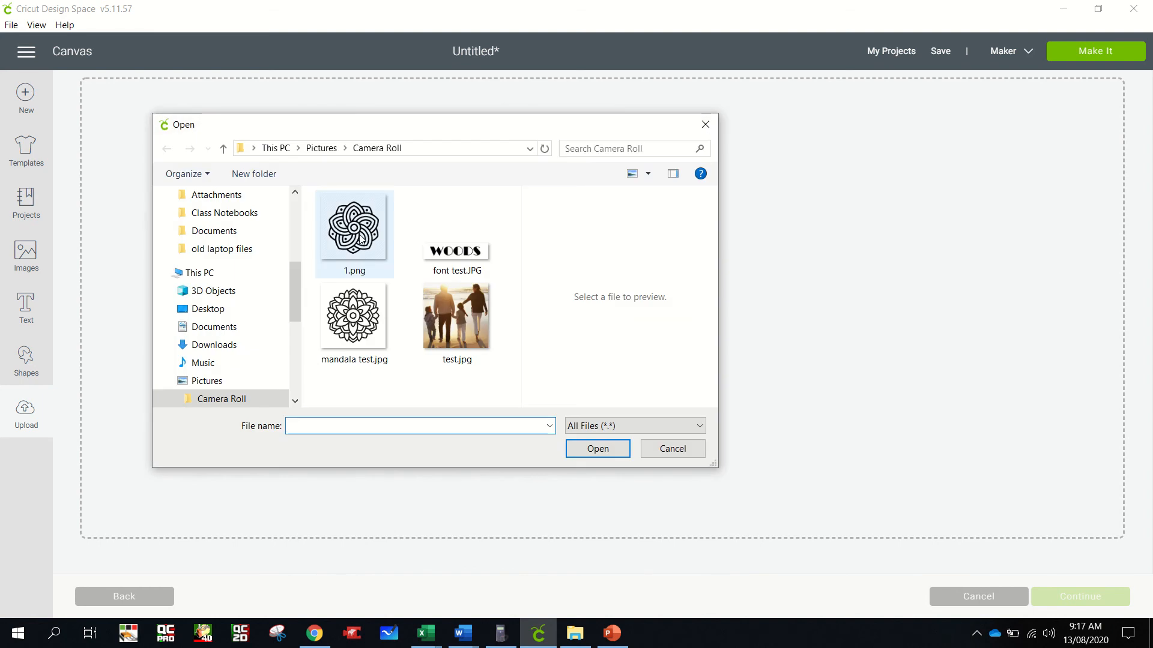
click(373, 330)
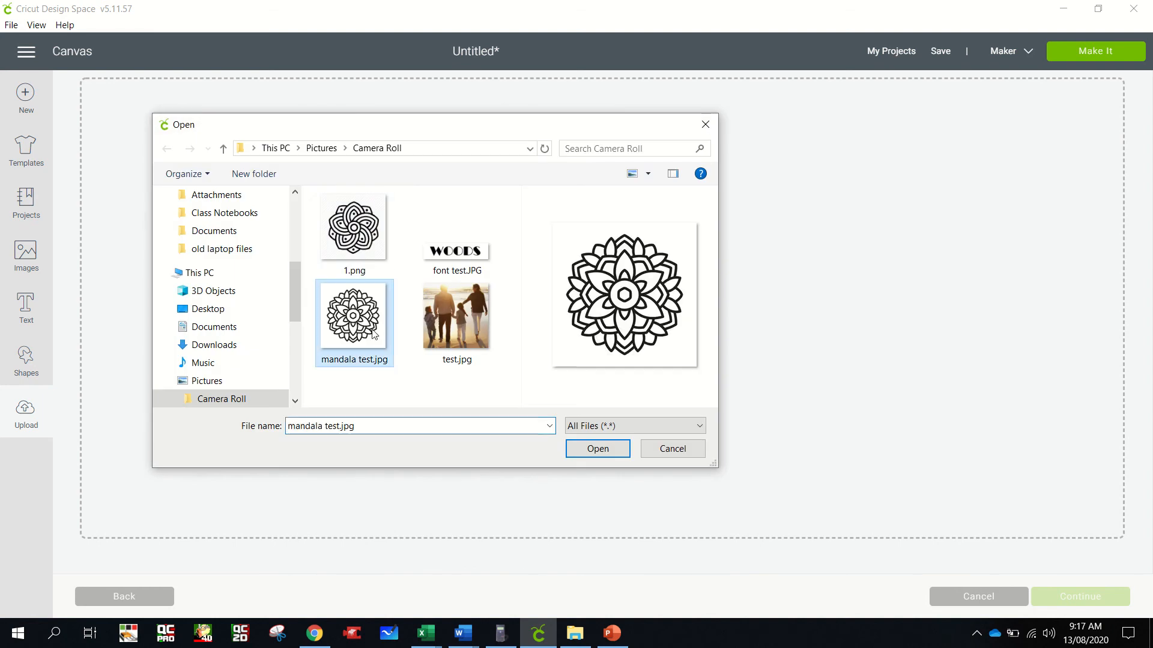
click(612, 451)
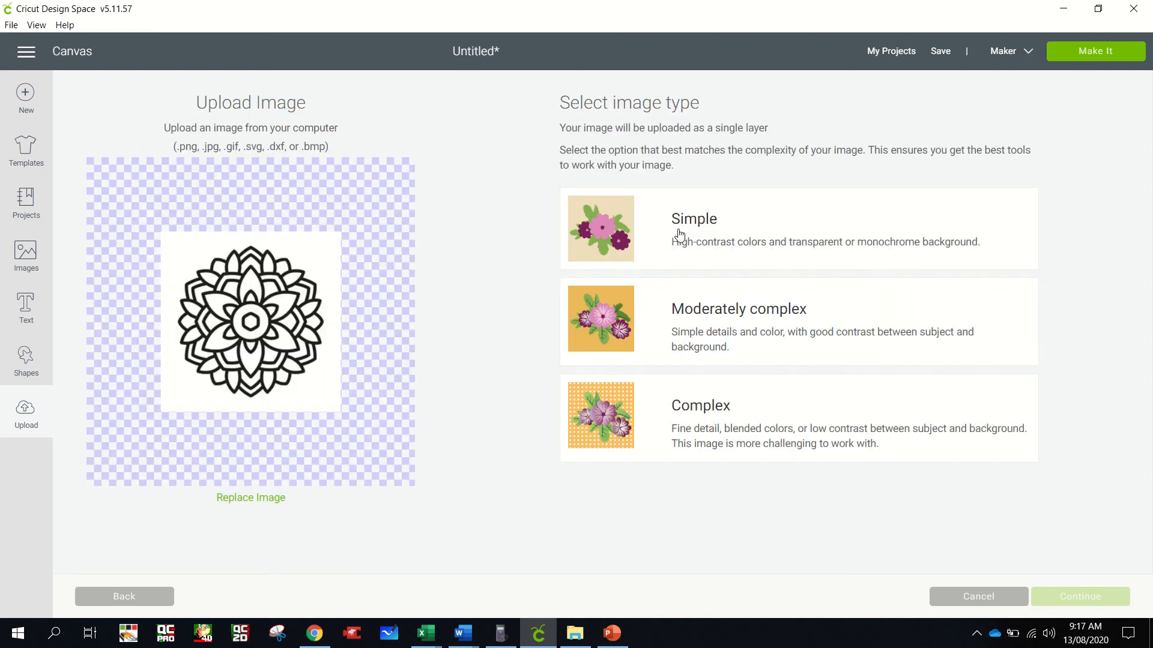
click(691, 236)
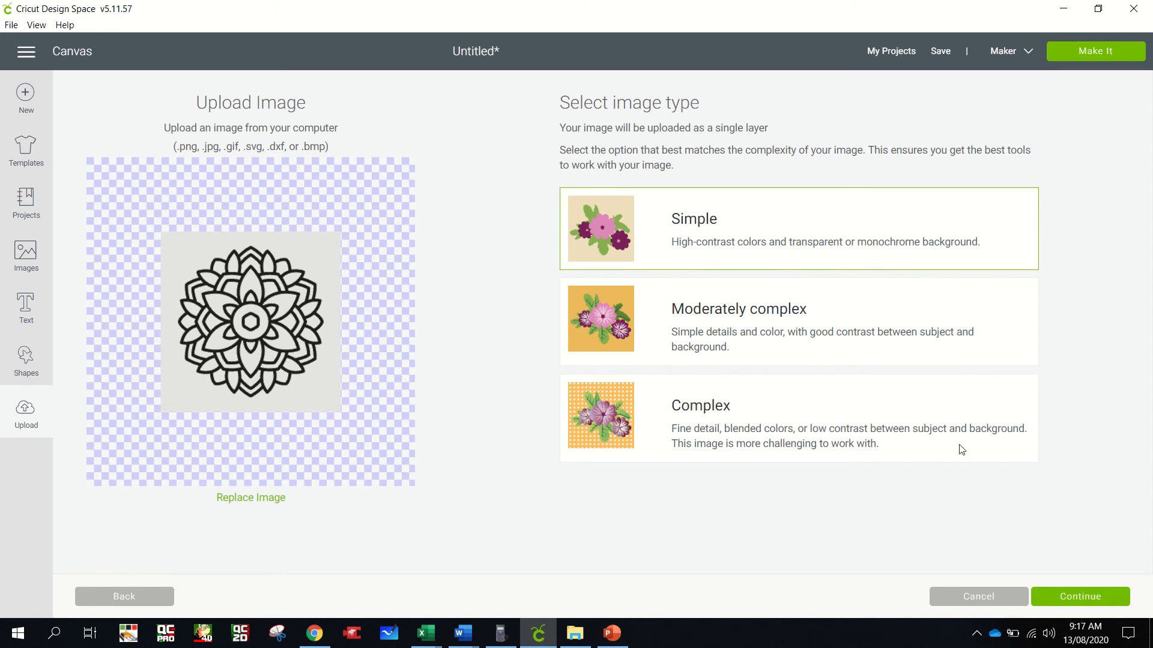
click(1070, 598)
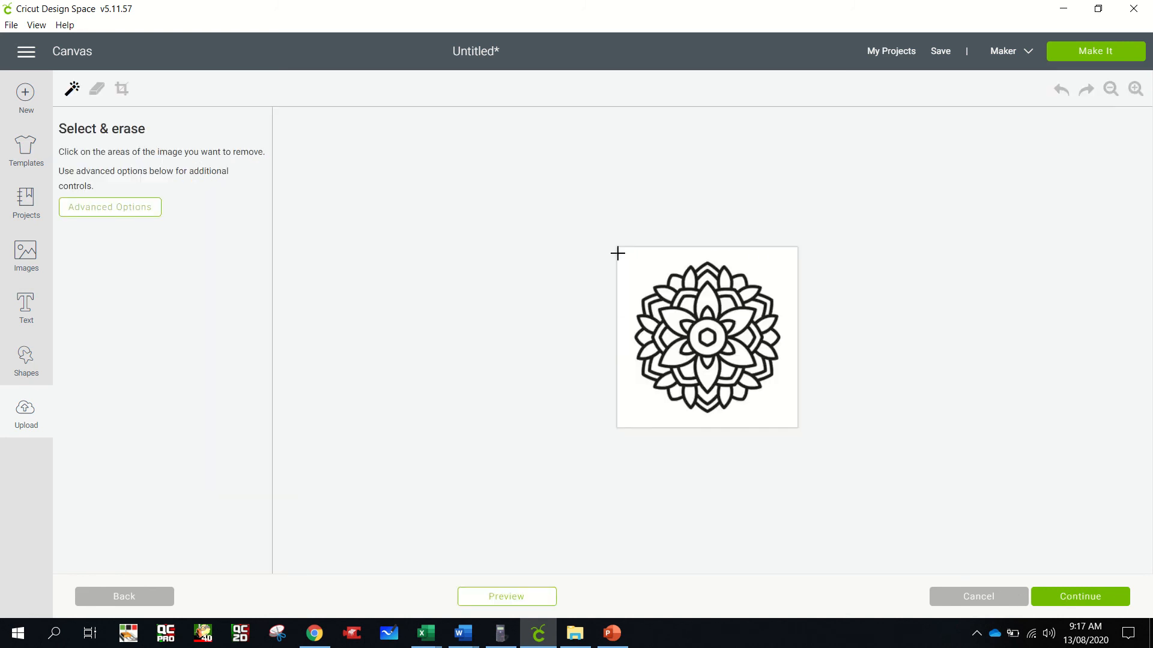
Step: Erase the white background around the mandala and the white fill inside its outer petals
click(637, 264)
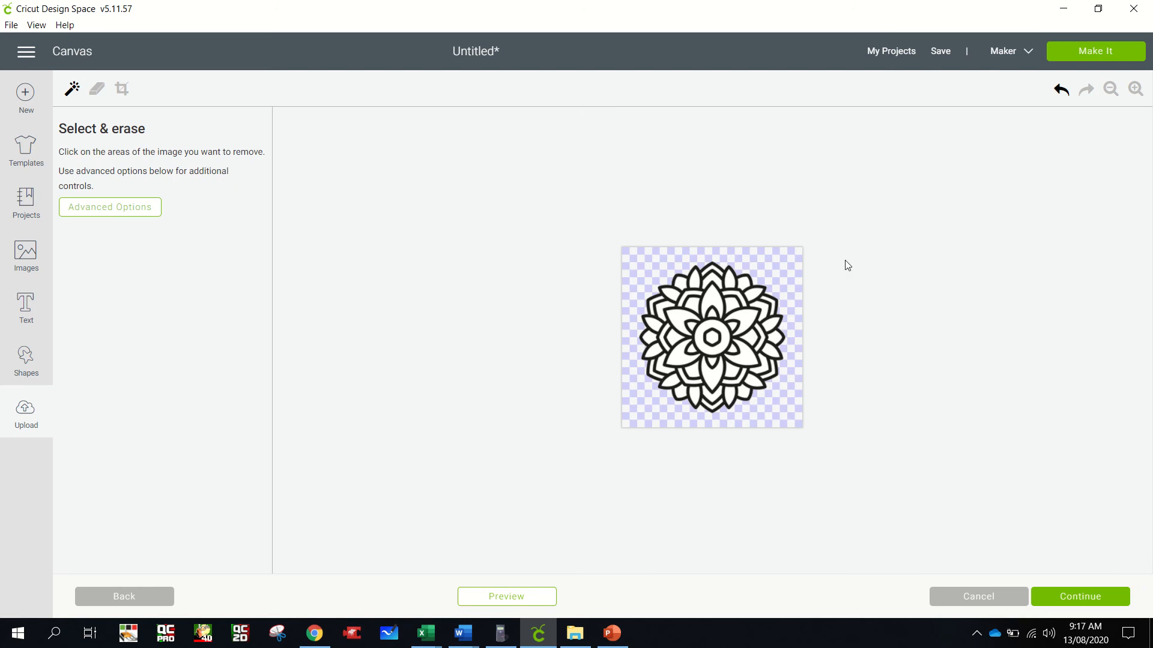
click(1135, 91)
click(1135, 91)
click(1135, 92)
click(1134, 91)
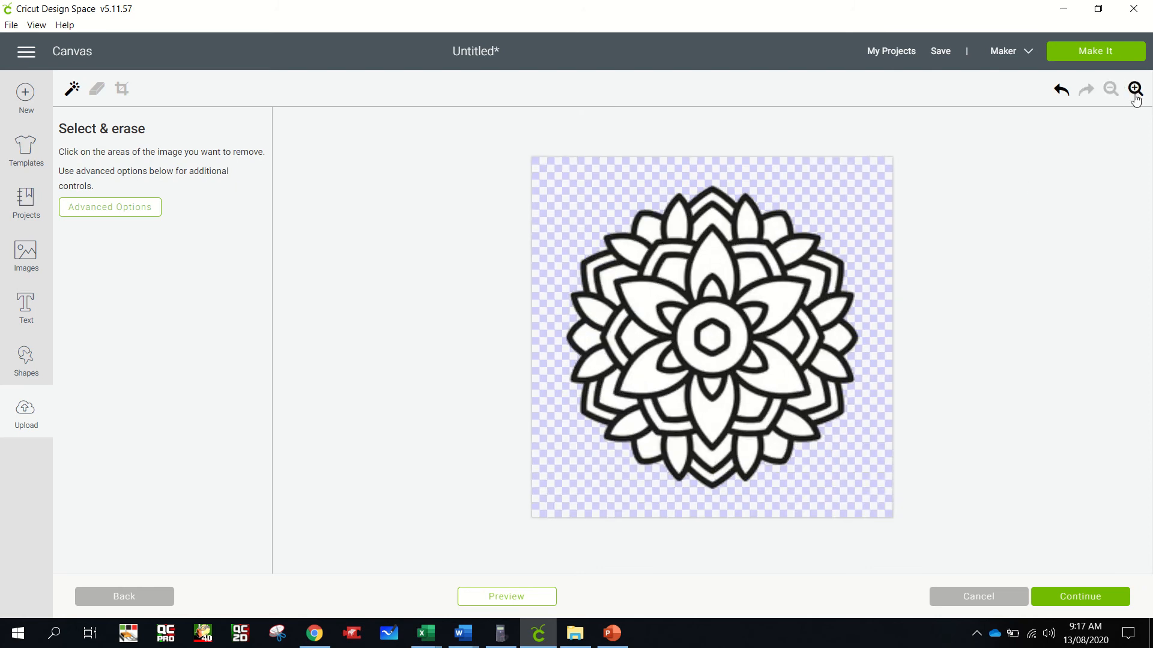
click(1135, 91)
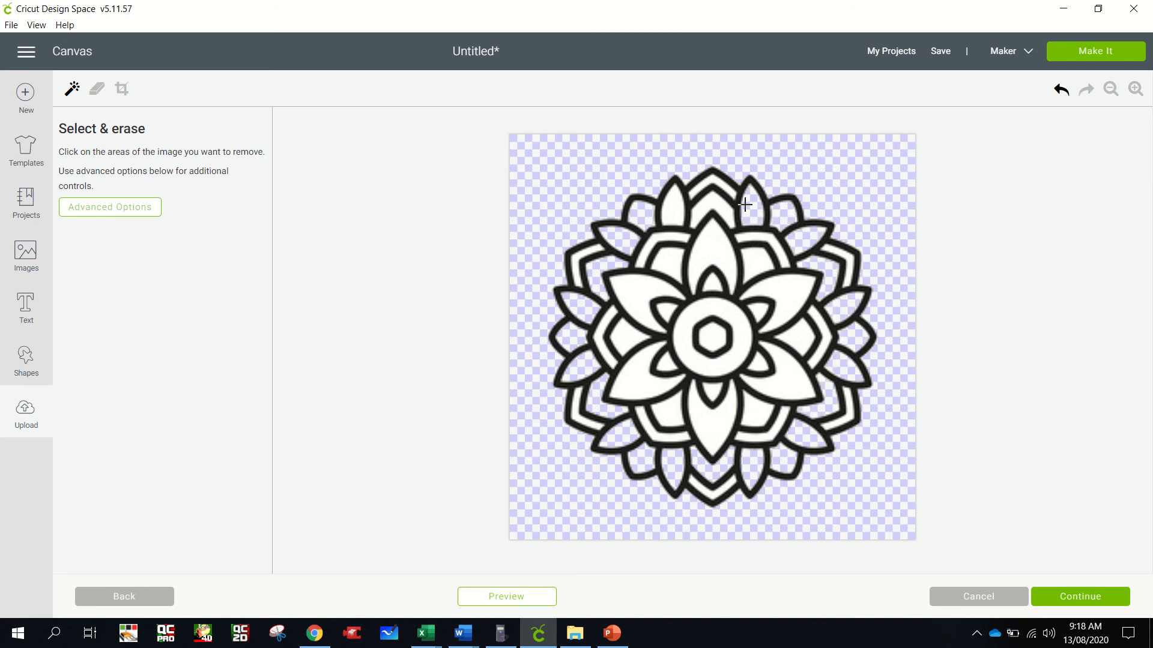
click(708, 206)
click(672, 209)
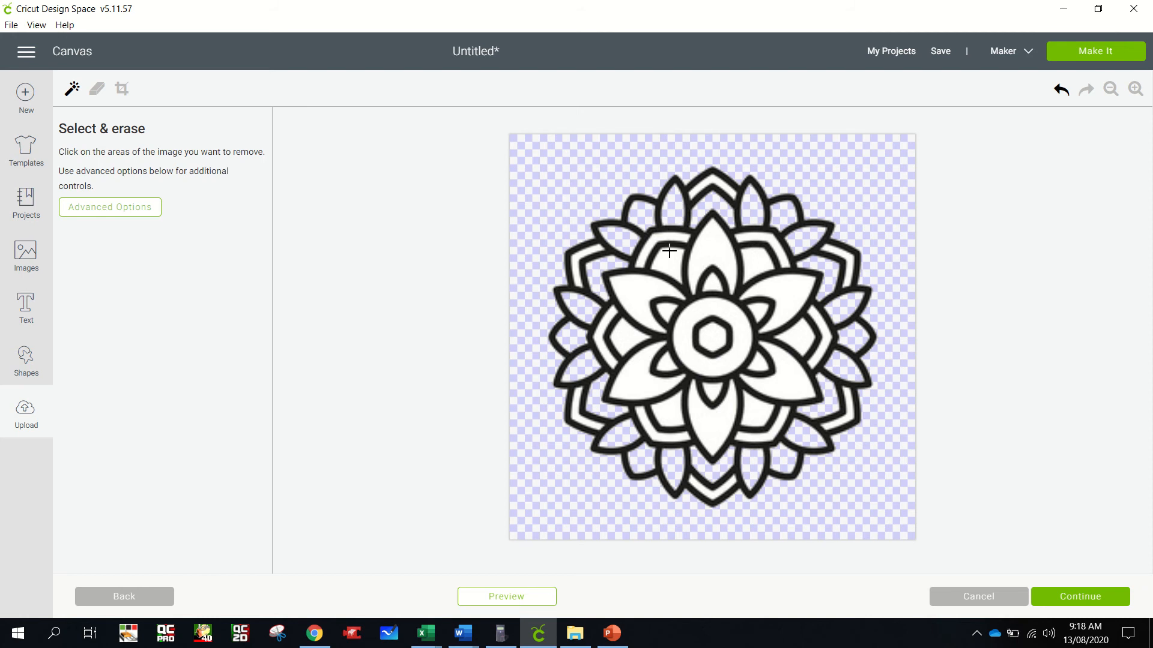
Step: Erase the white fill from the mandala's inner gaps, six large petals and centre ring, and check the cut preview
click(633, 333)
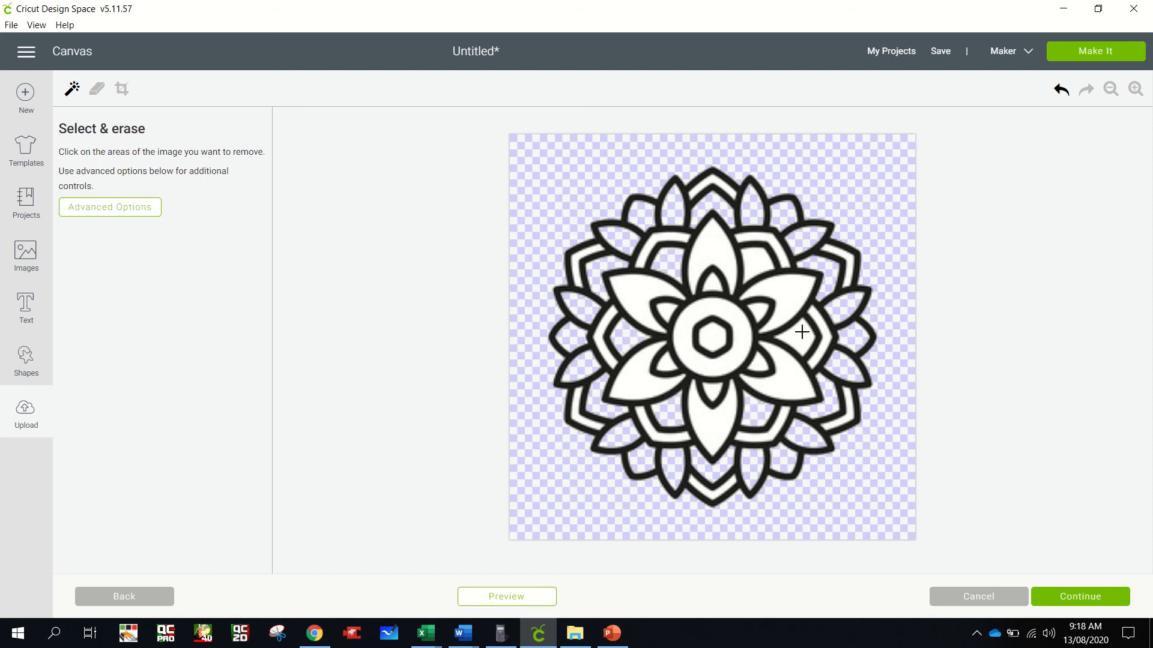
click(638, 294)
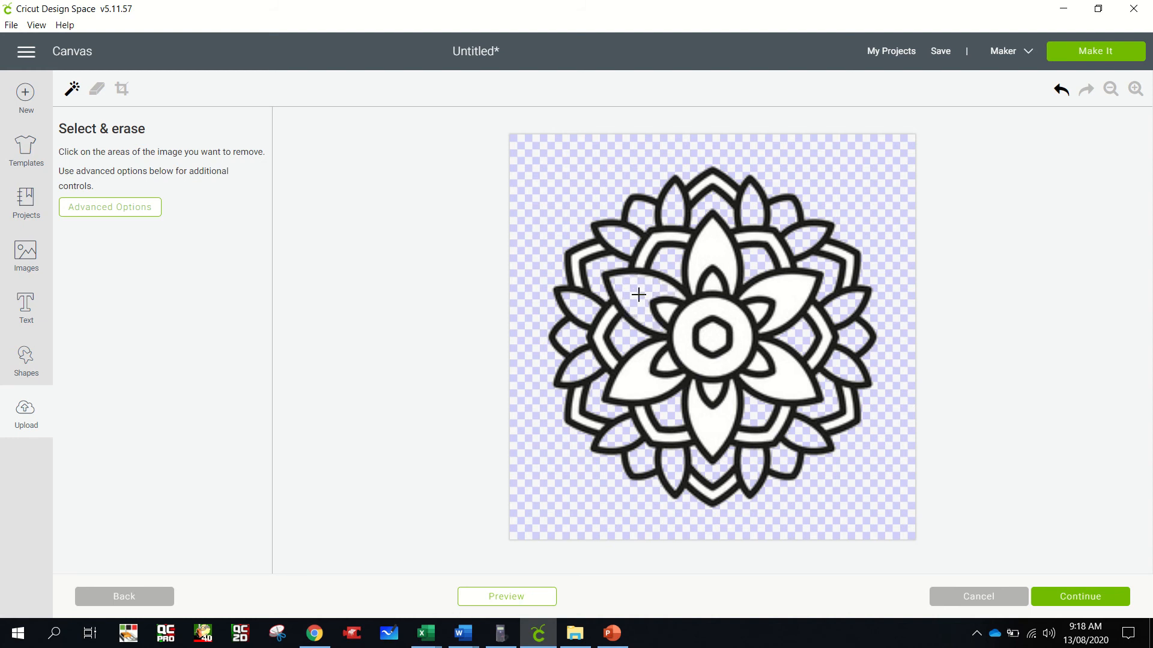
click(645, 370)
click(790, 343)
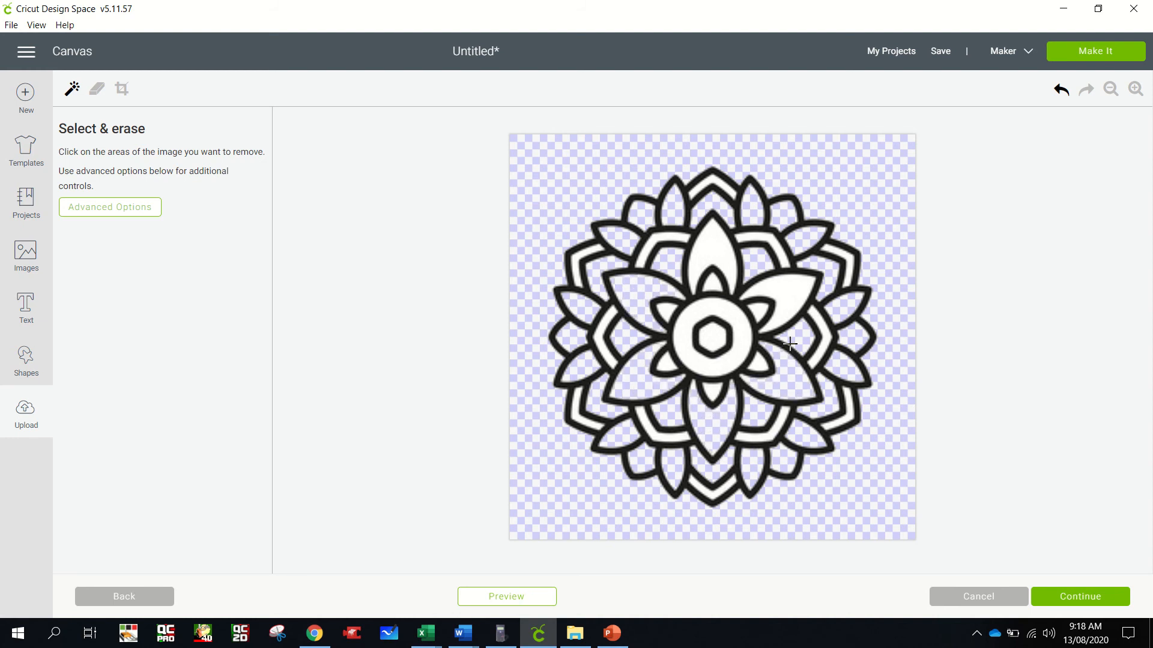
click(787, 301)
click(715, 258)
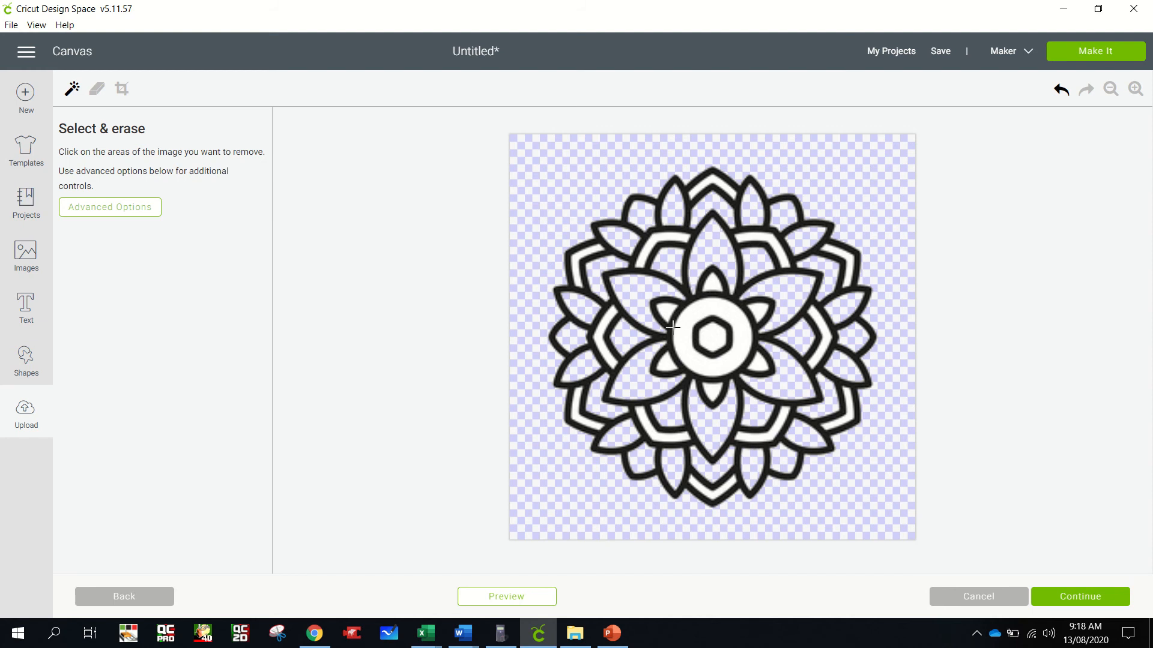
click(686, 341)
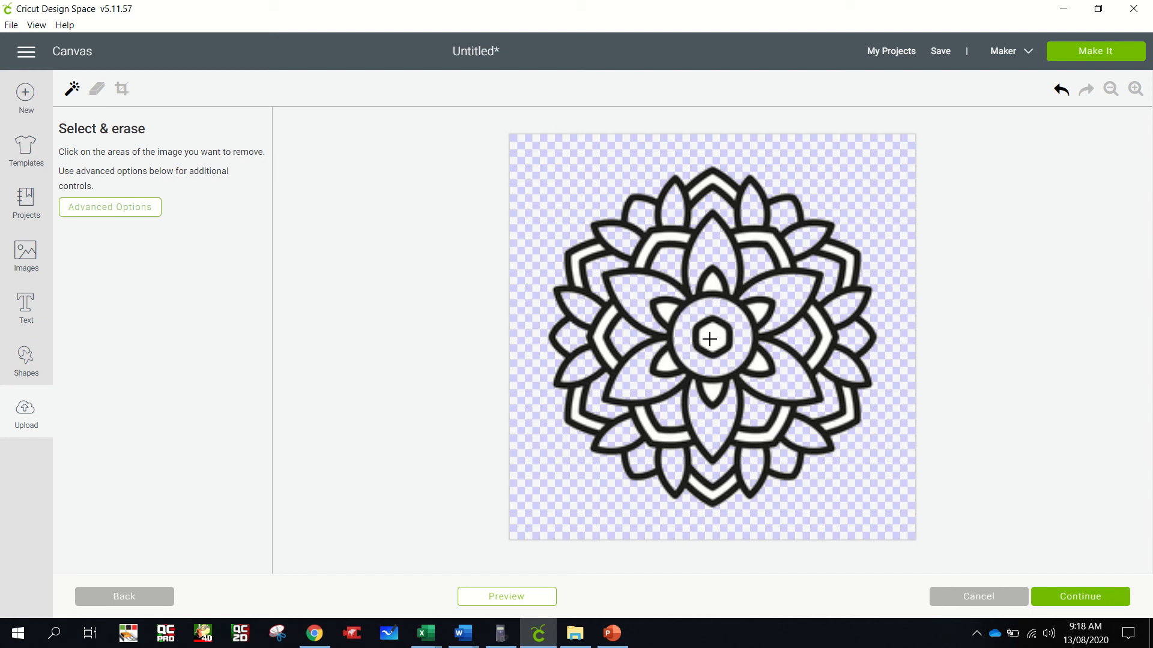
click(549, 597)
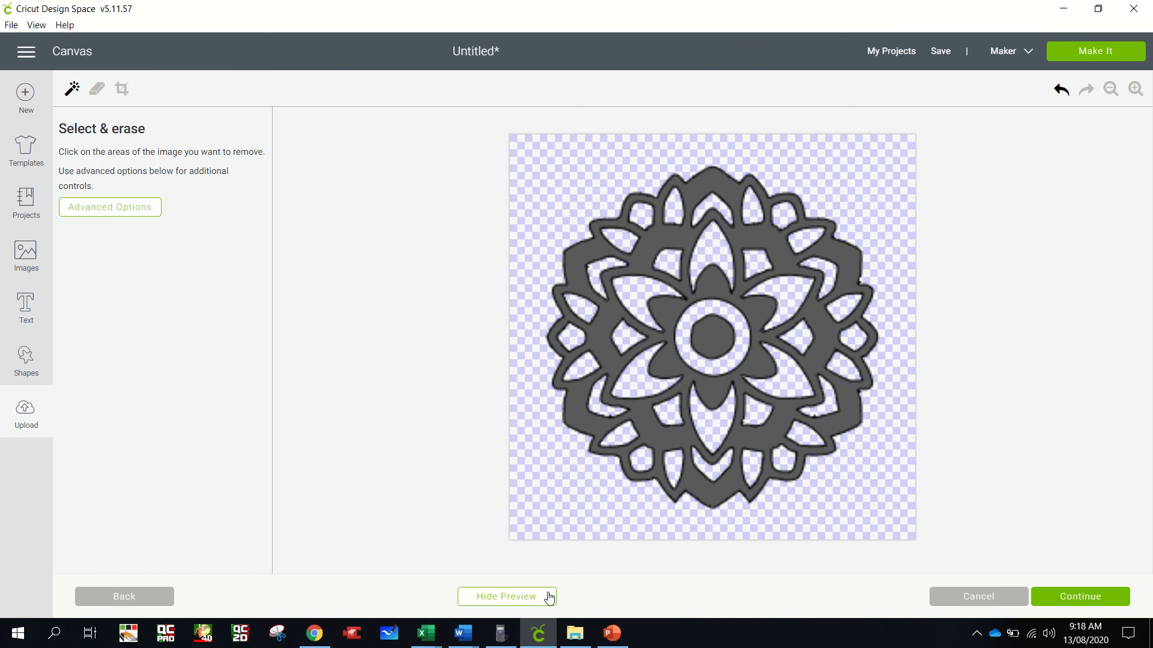
Step: Save mandala test as a Cut image and insert it from the recently uploaded images onto the canvas
click(1068, 604)
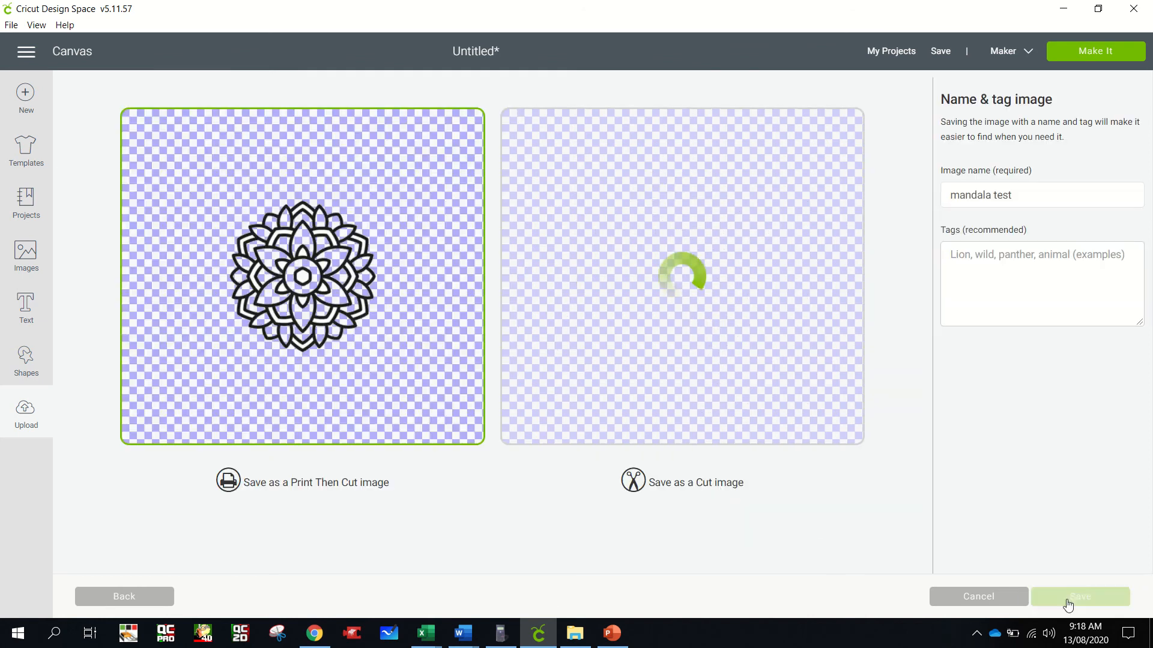
click(709, 363)
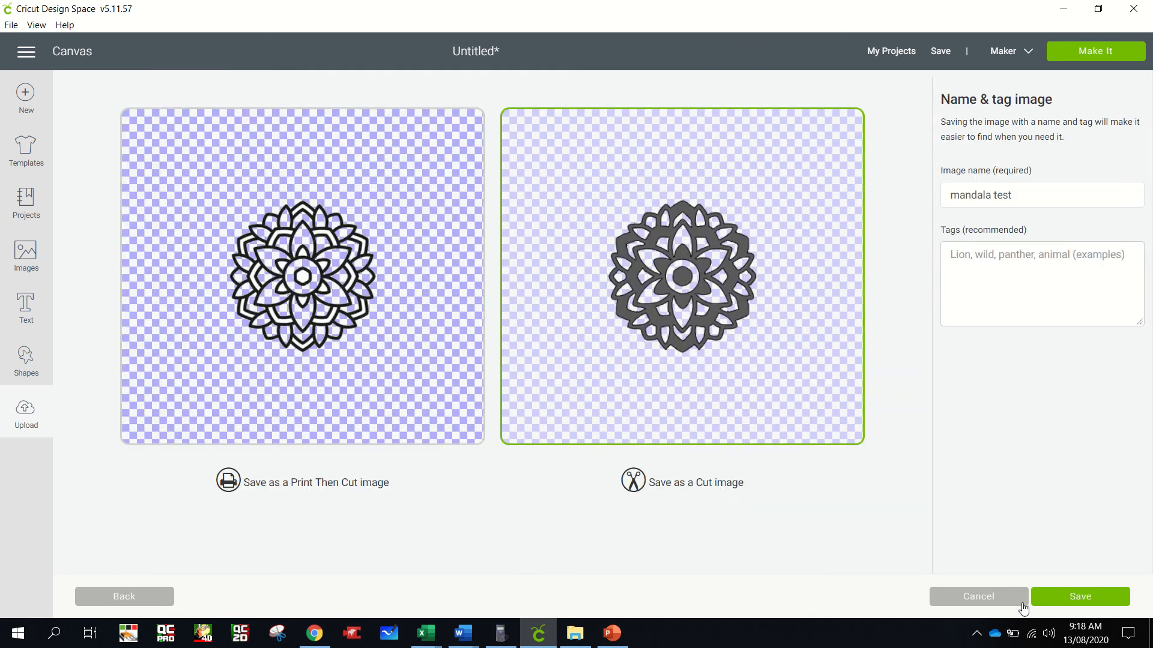
click(1063, 597)
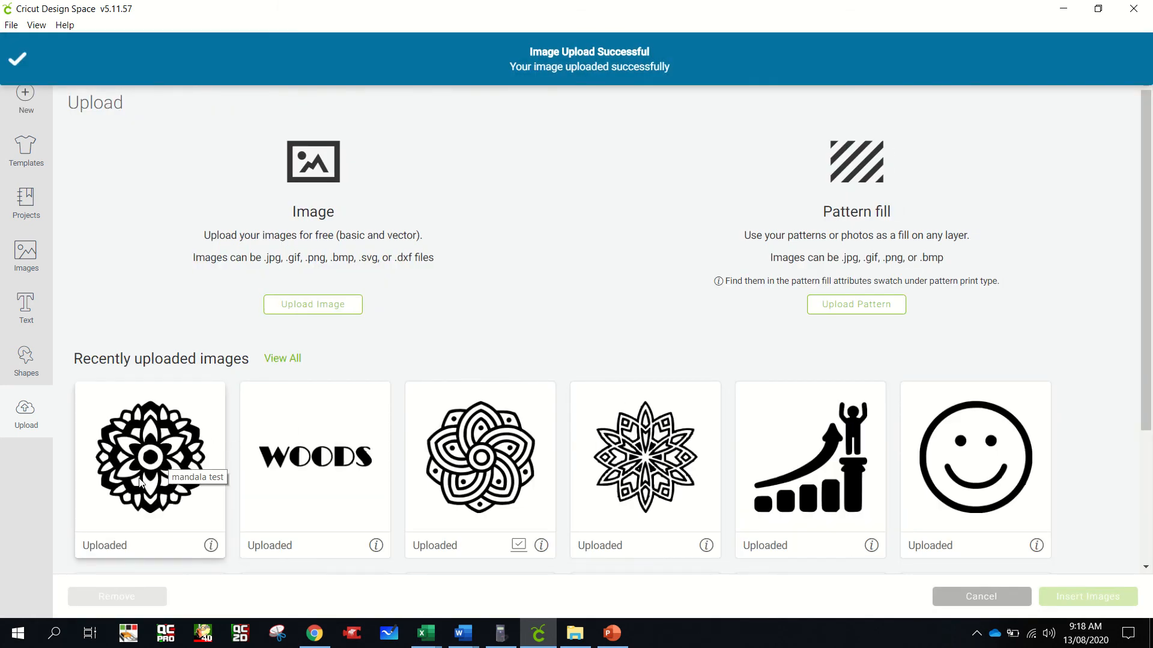
click(162, 462)
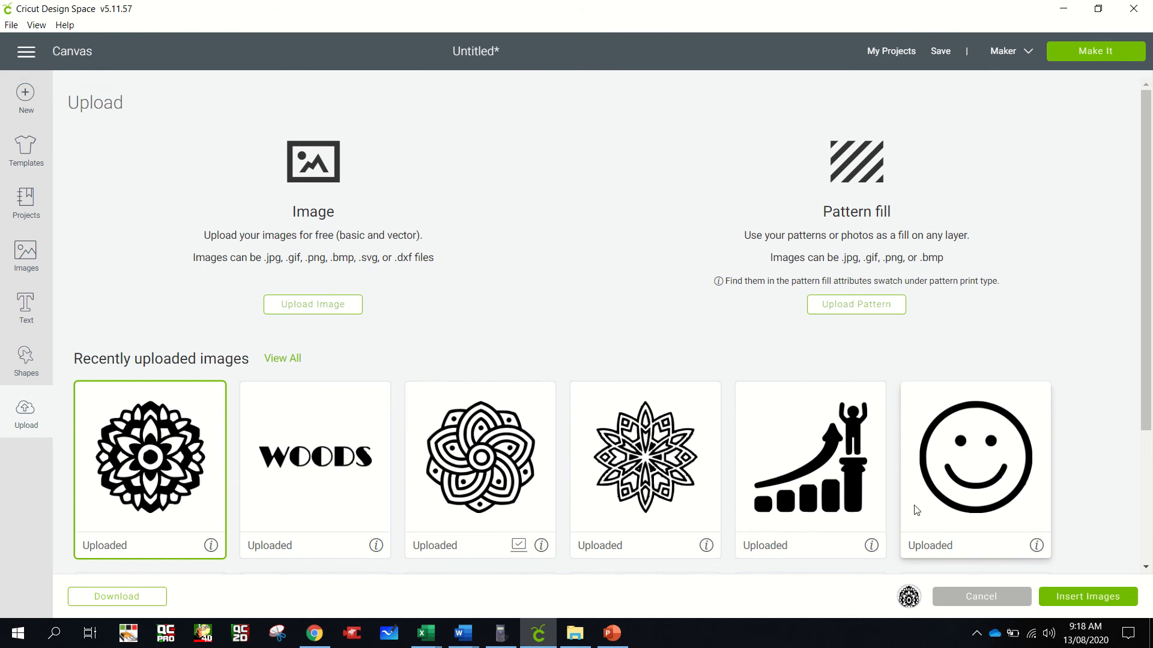
click(1078, 597)
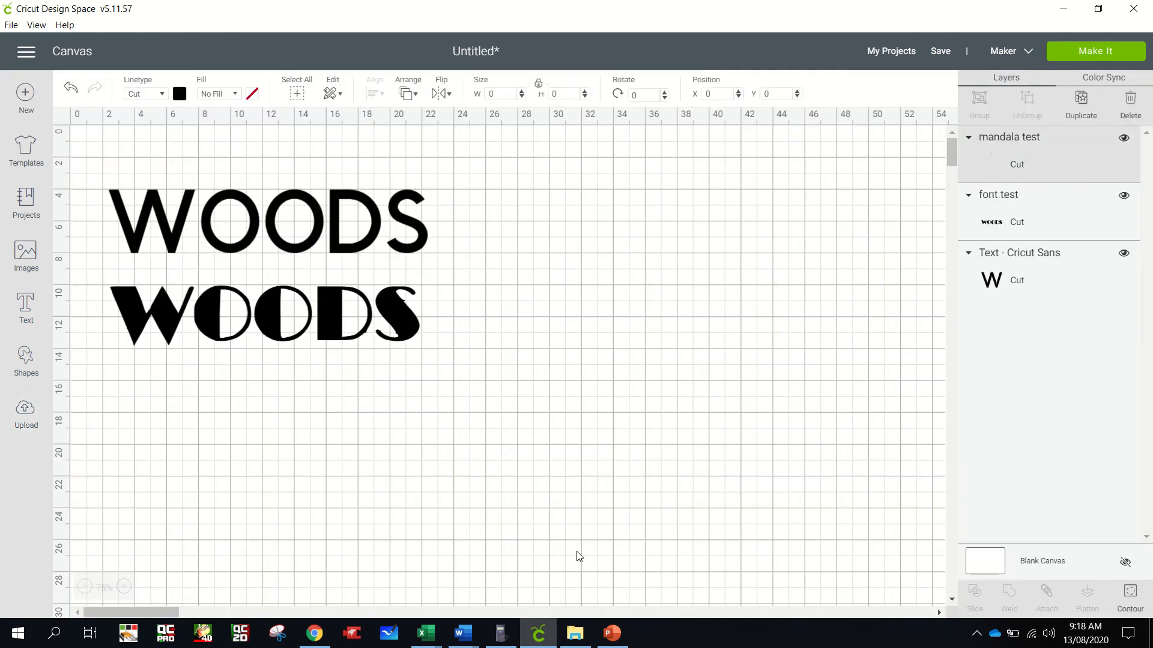
Step: Place the mandala to the right of the WOODS lettering and enlarge it proportionally to about 16.3 by 16.8 cm
drag(263, 321, 306, 427)
drag(377, 489, 489, 606)
drag(360, 467, 569, 233)
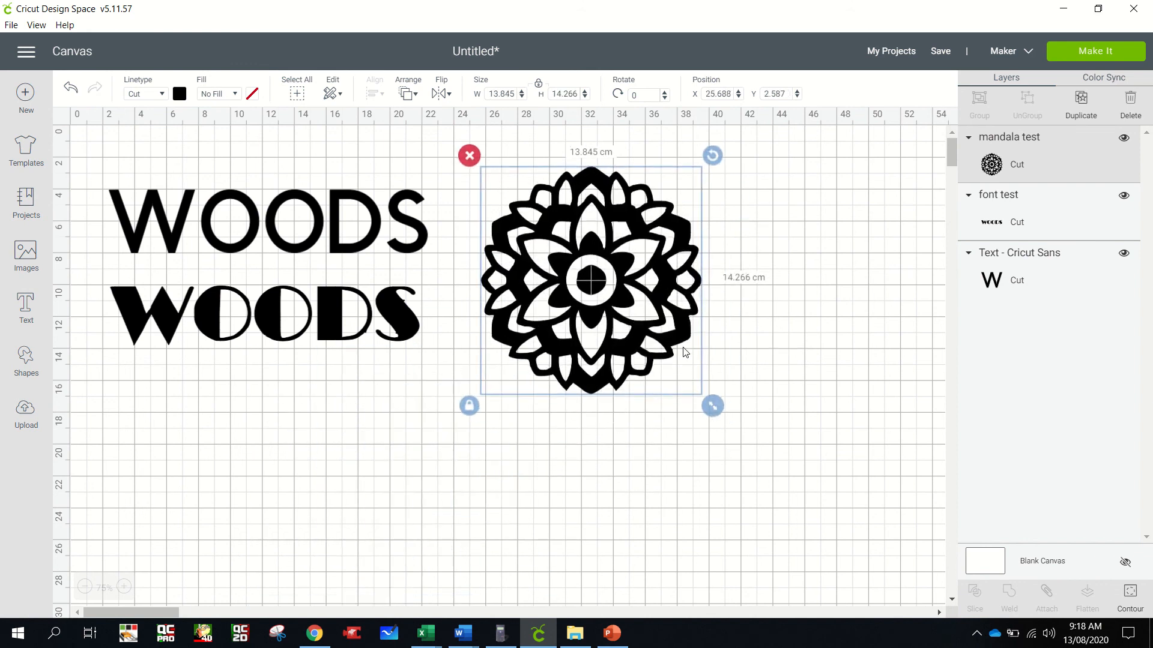
drag(718, 412, 757, 451)
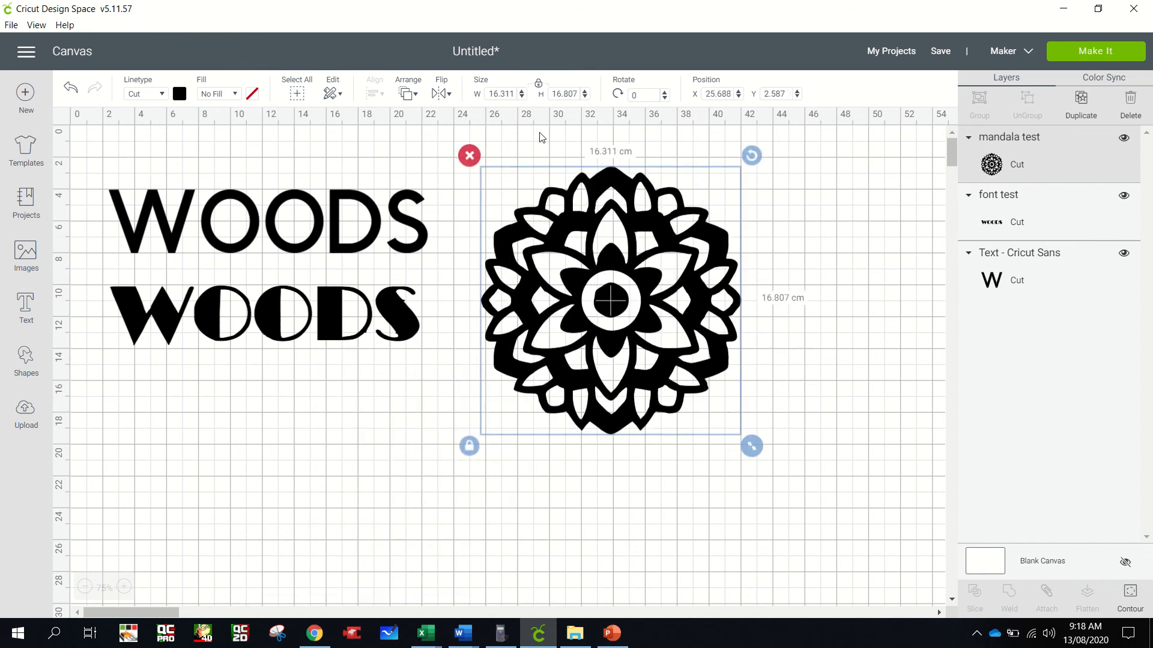
Step: Unlock the mandala's proportions and set both its width and height to 25 cm
drag(493, 95, 552, 104)
double_click(500, 95)
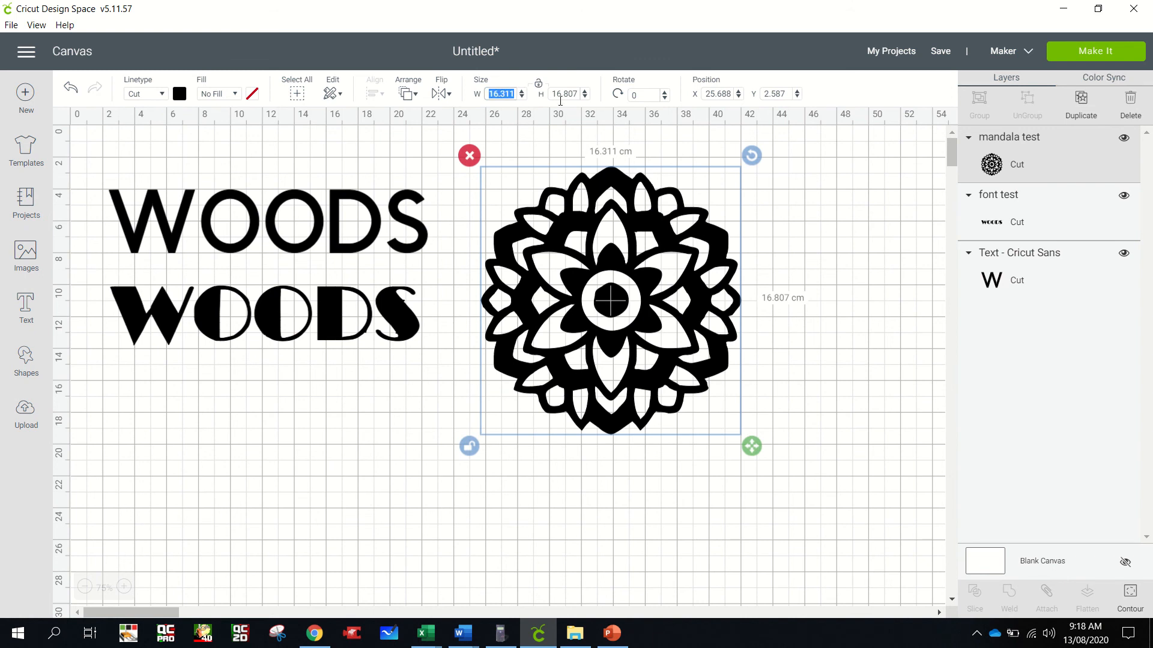
text(25)
double_click(554, 94)
text(25)
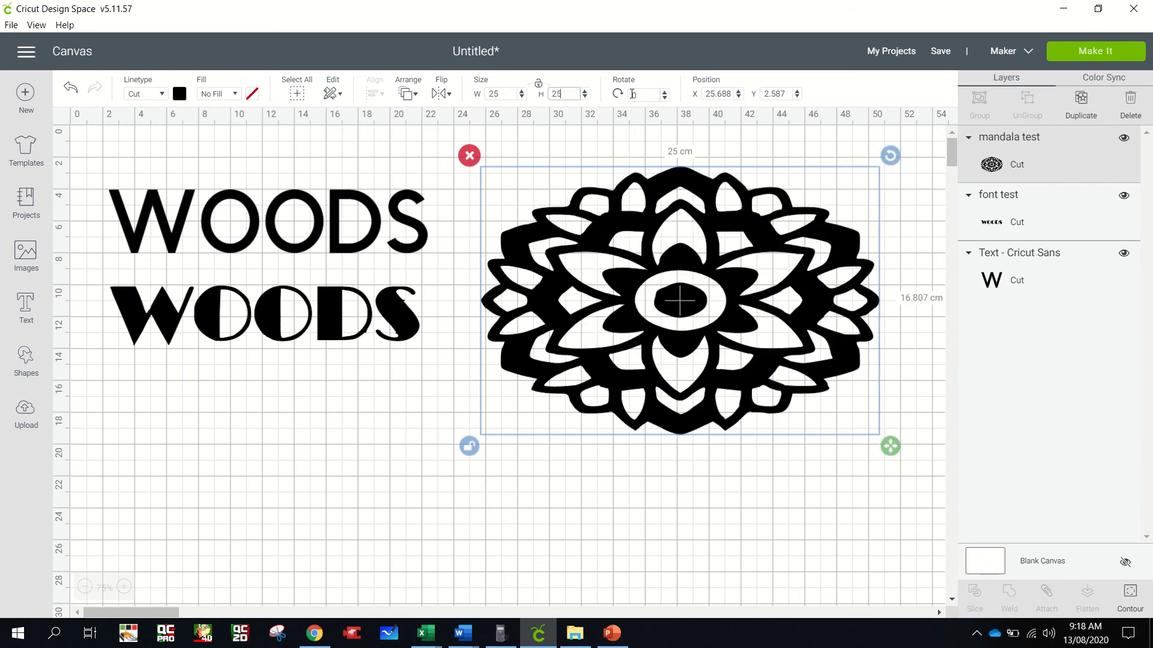
click(632, 94)
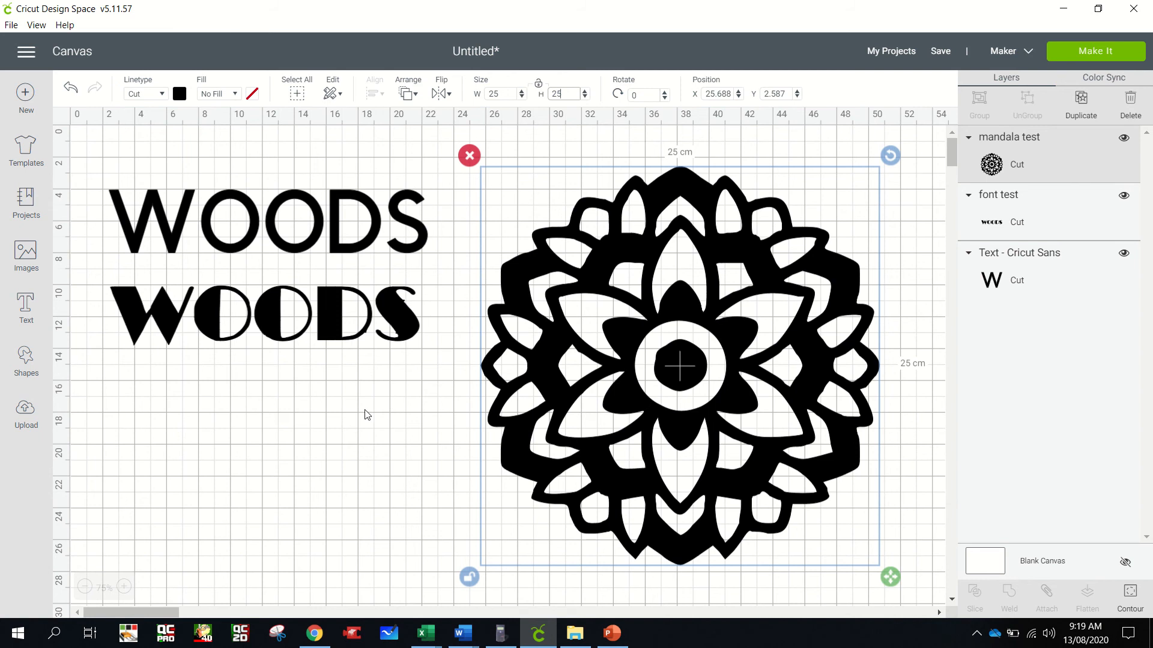
Step: Upload test.jpg from the Camera Roll folder as a Complex image
click(30, 415)
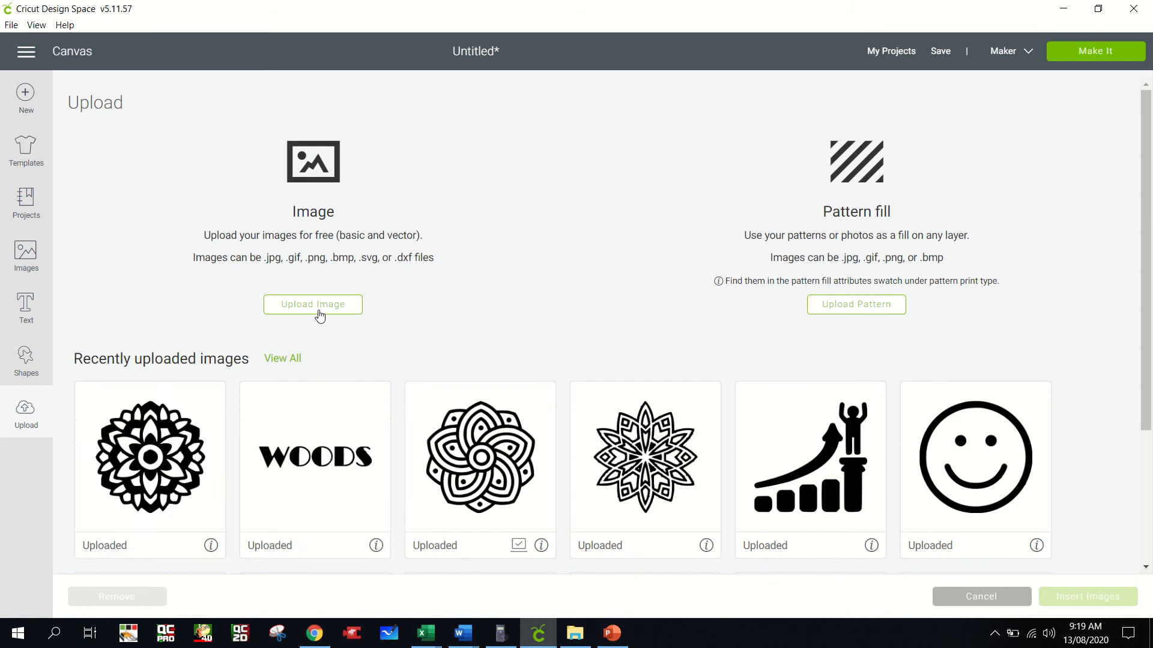
click(319, 312)
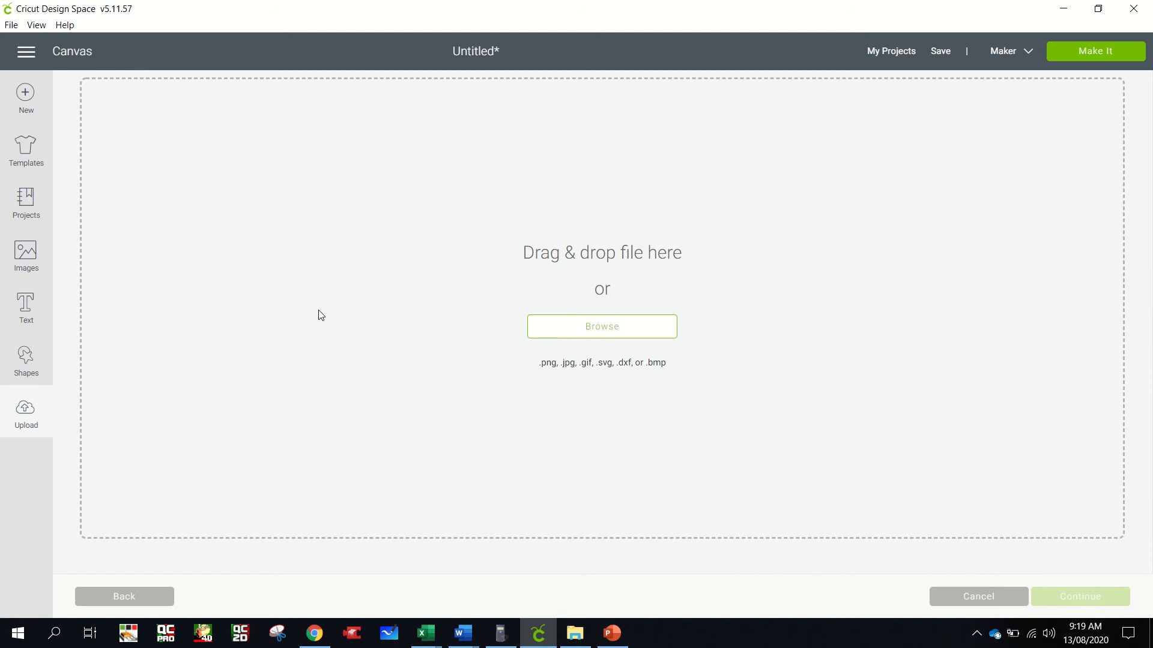
click(591, 334)
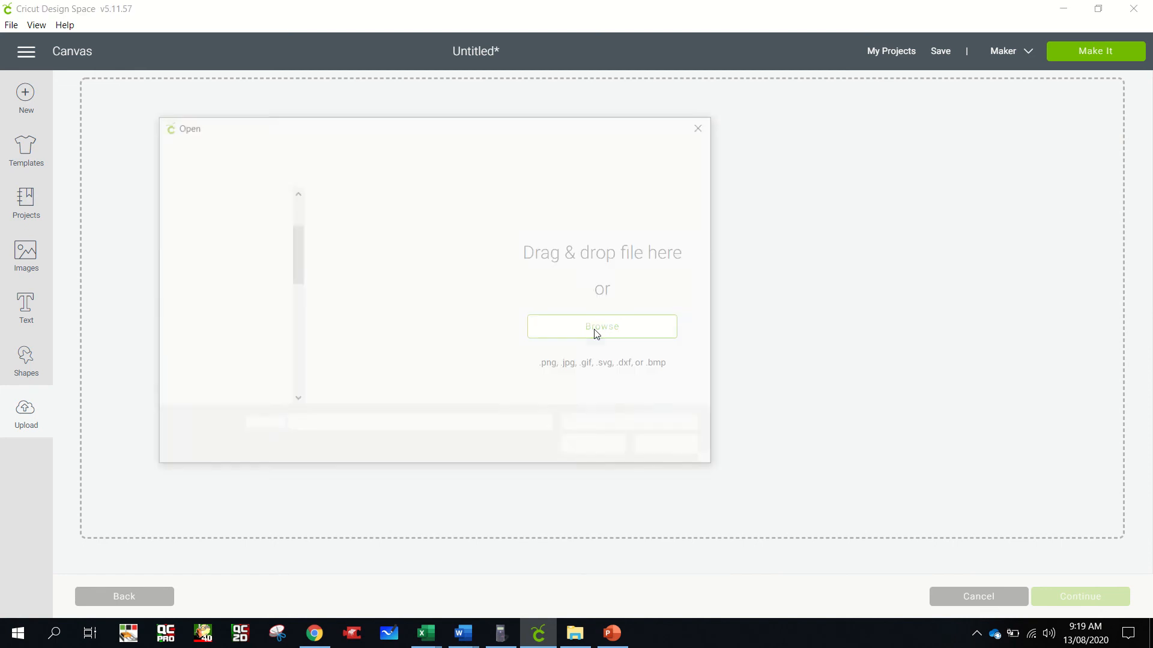
click(451, 340)
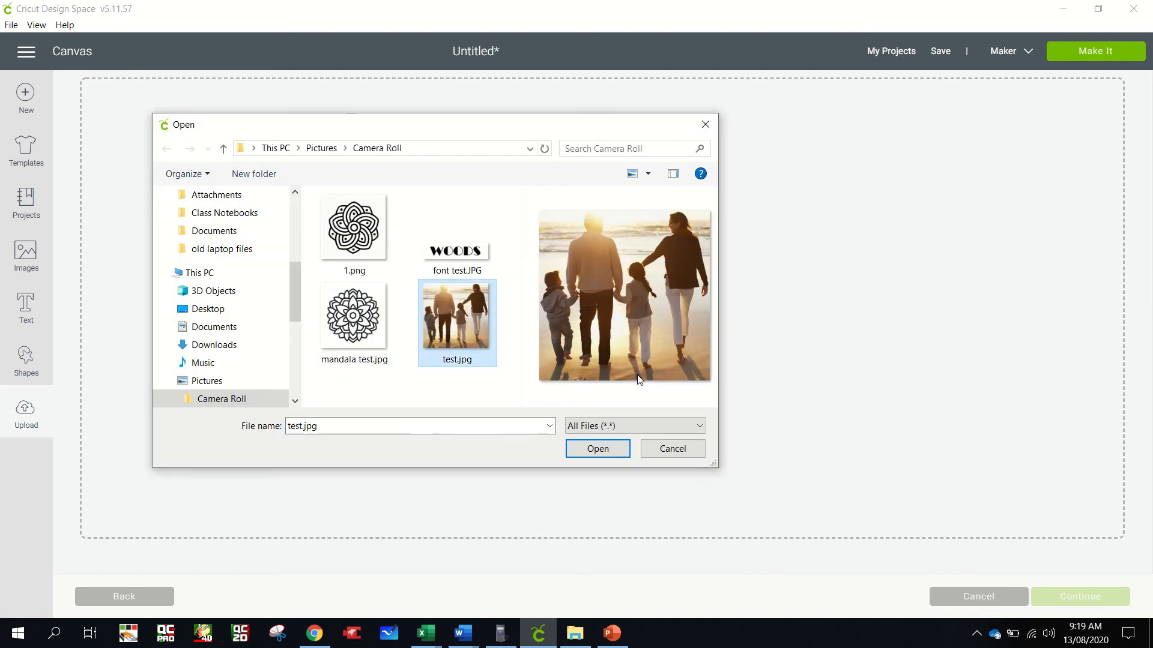
click(603, 449)
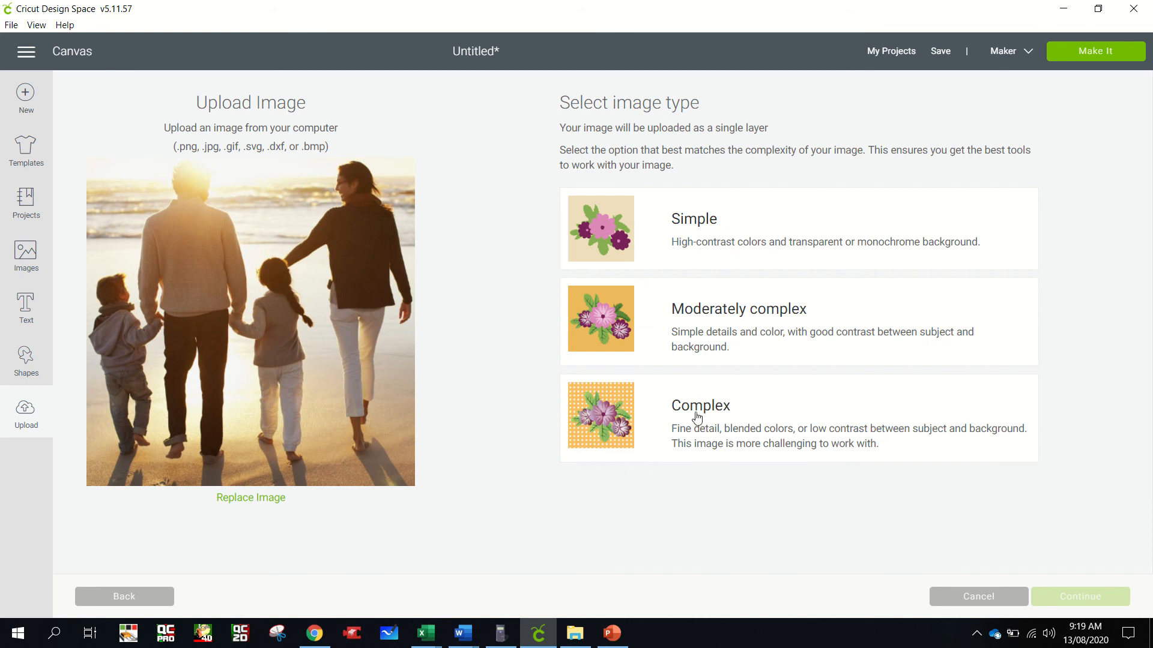
click(719, 421)
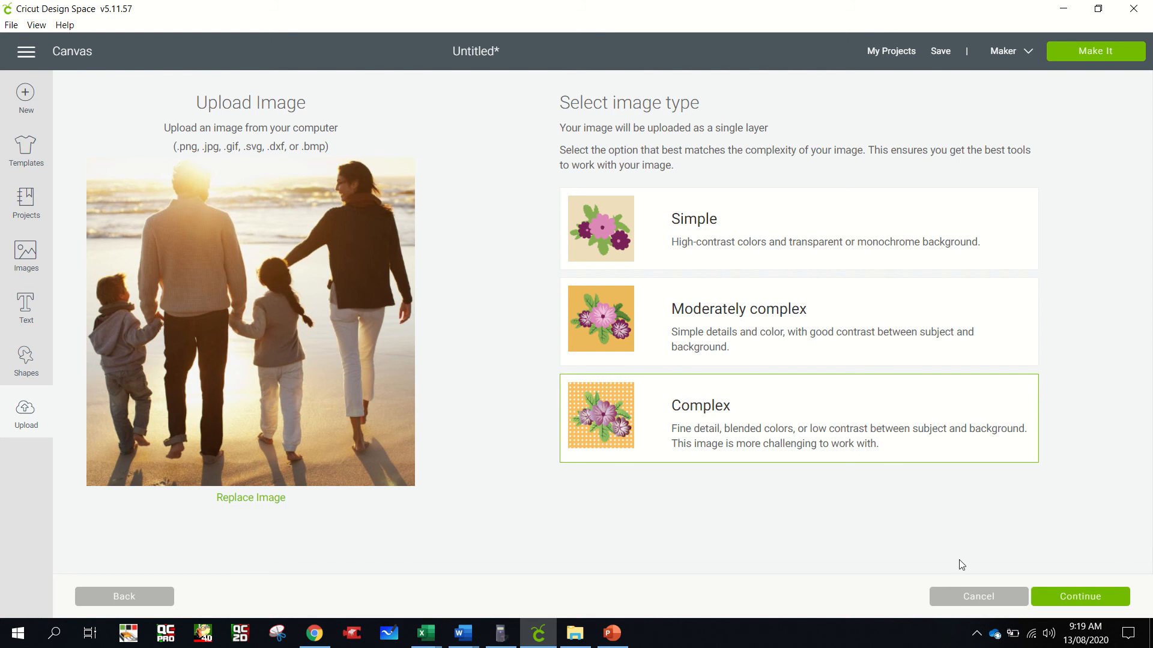
click(1078, 605)
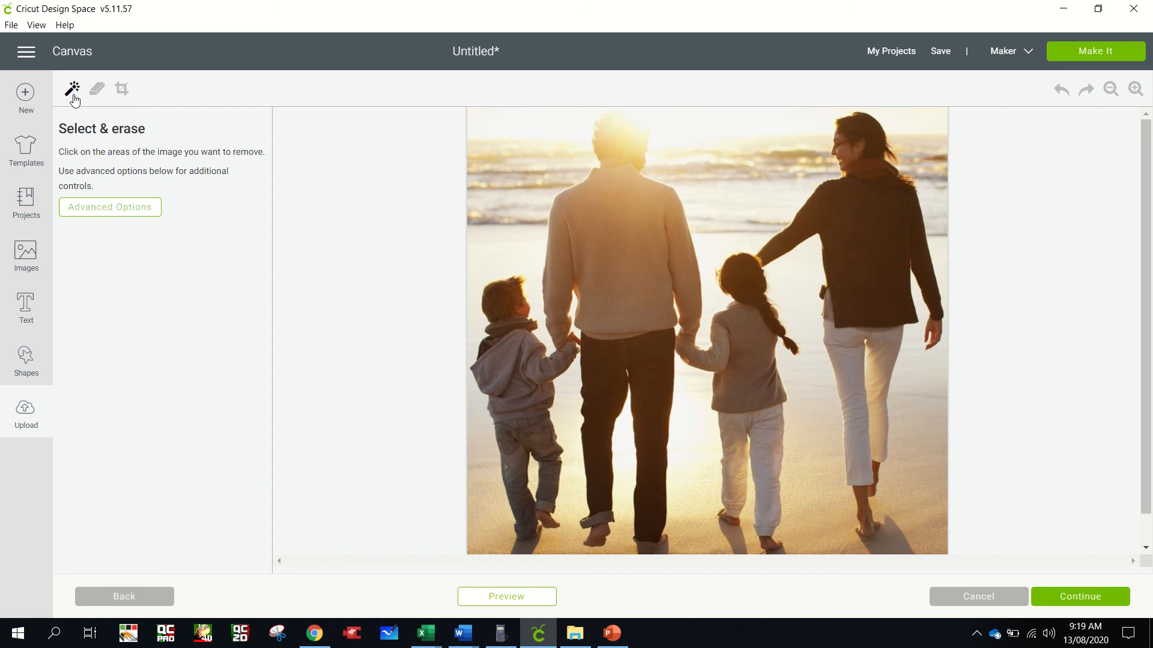
Step: Erase the sea and sand above the boy and between the man, girl and woman, undoing the erasure that removes the sky
click(480, 239)
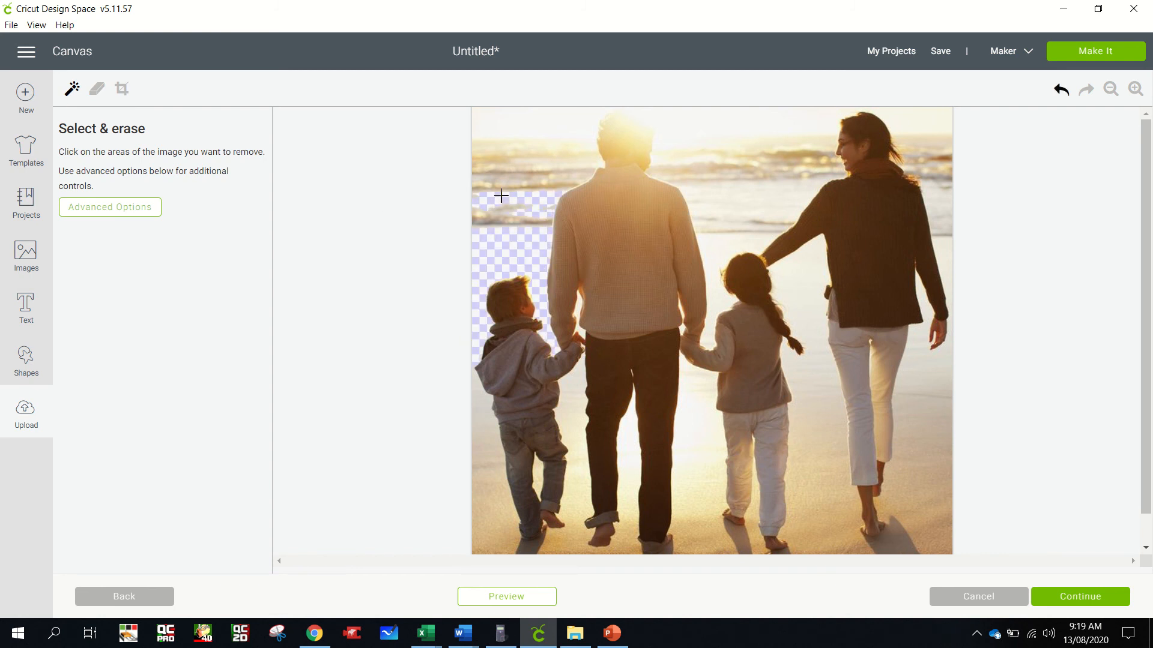
click(539, 127)
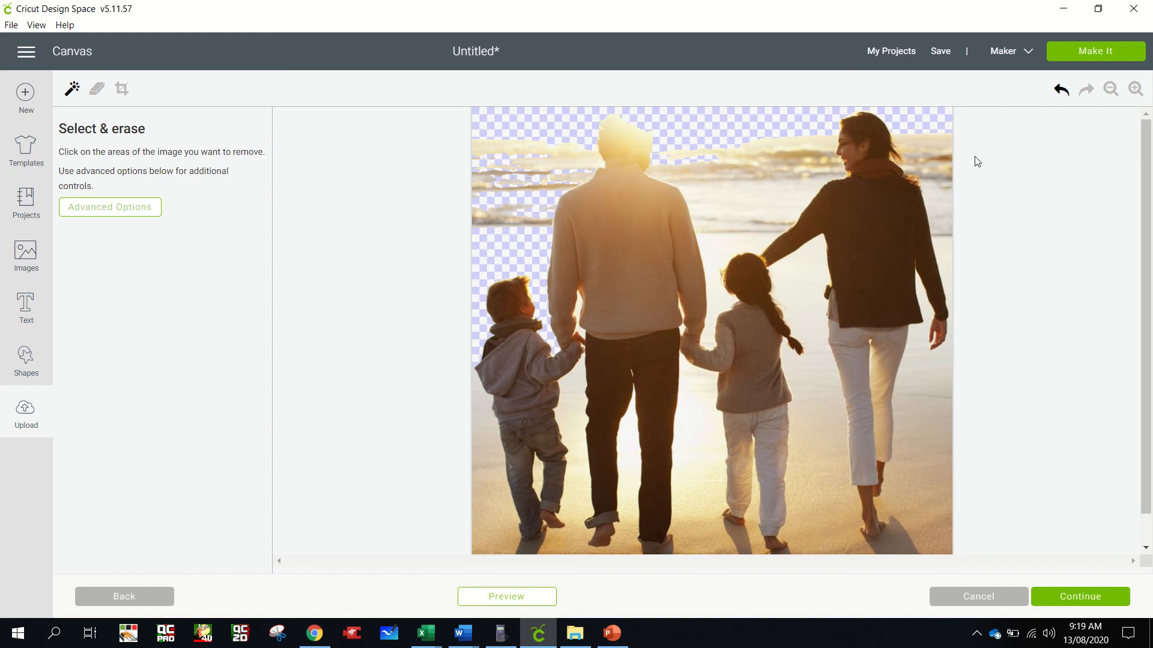
click(1061, 89)
click(756, 217)
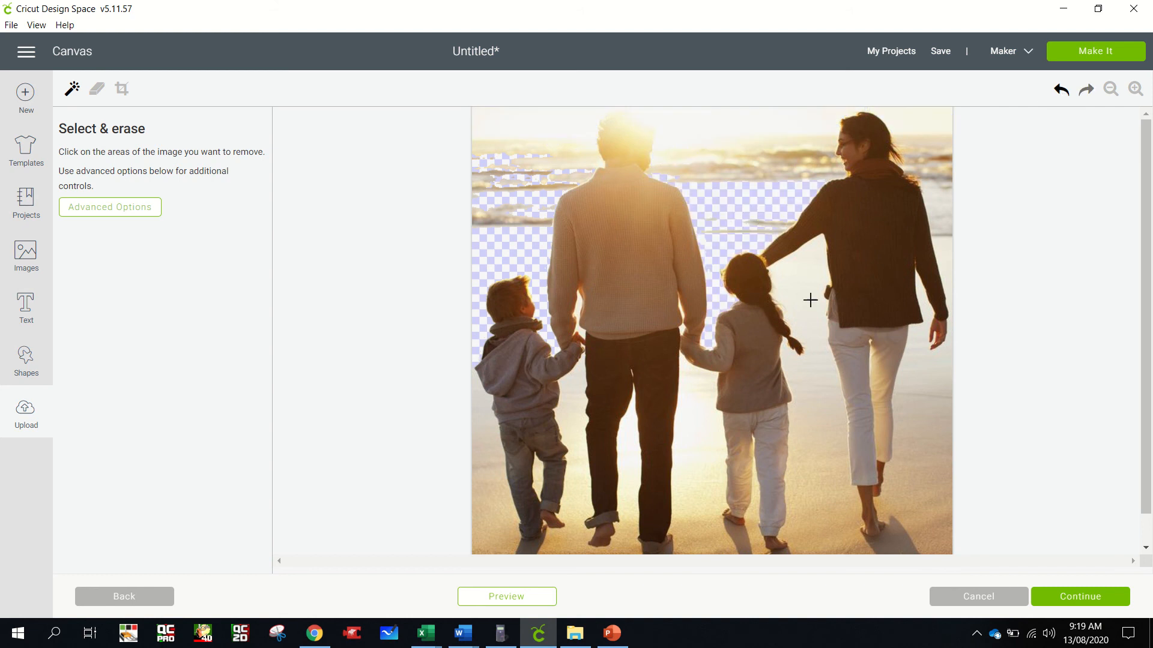
click(811, 301)
click(819, 418)
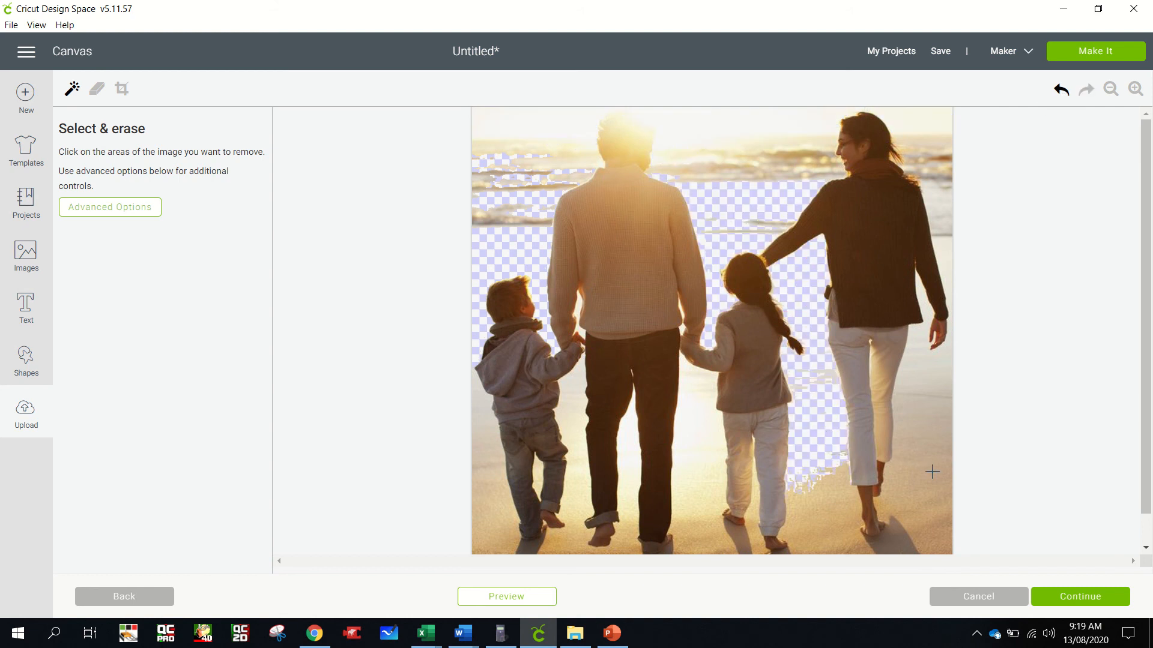
Step: Erase the sand around the woman's feet and along the photo's lower edge beside the girl
click(932, 472)
click(836, 527)
click(947, 542)
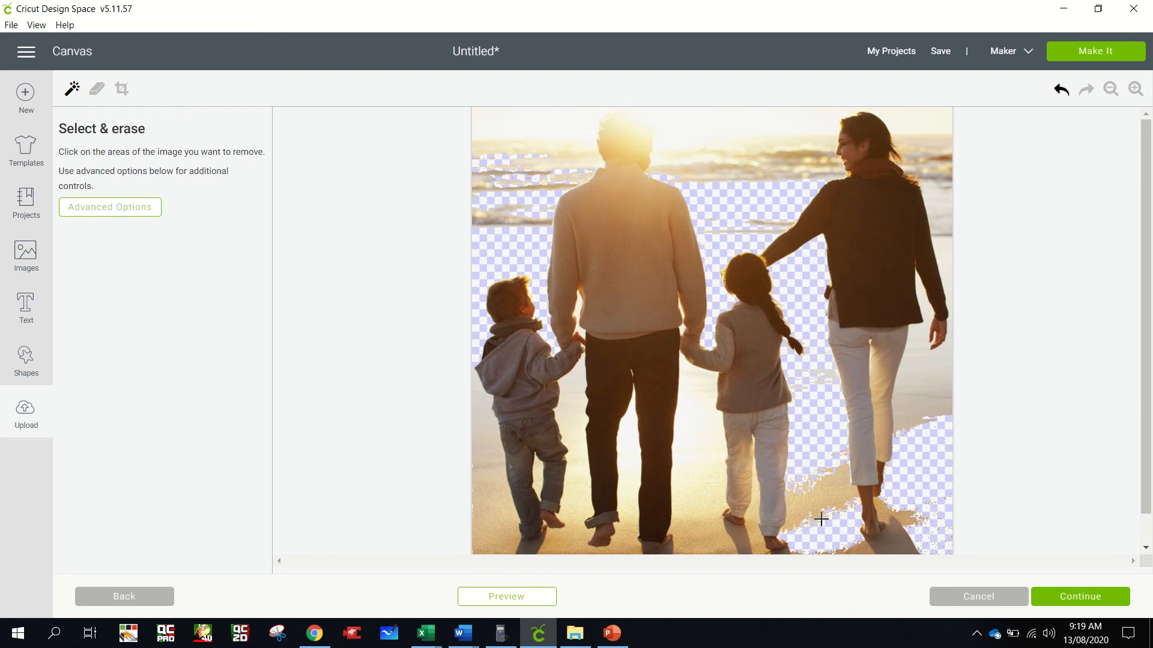
click(814, 501)
click(727, 547)
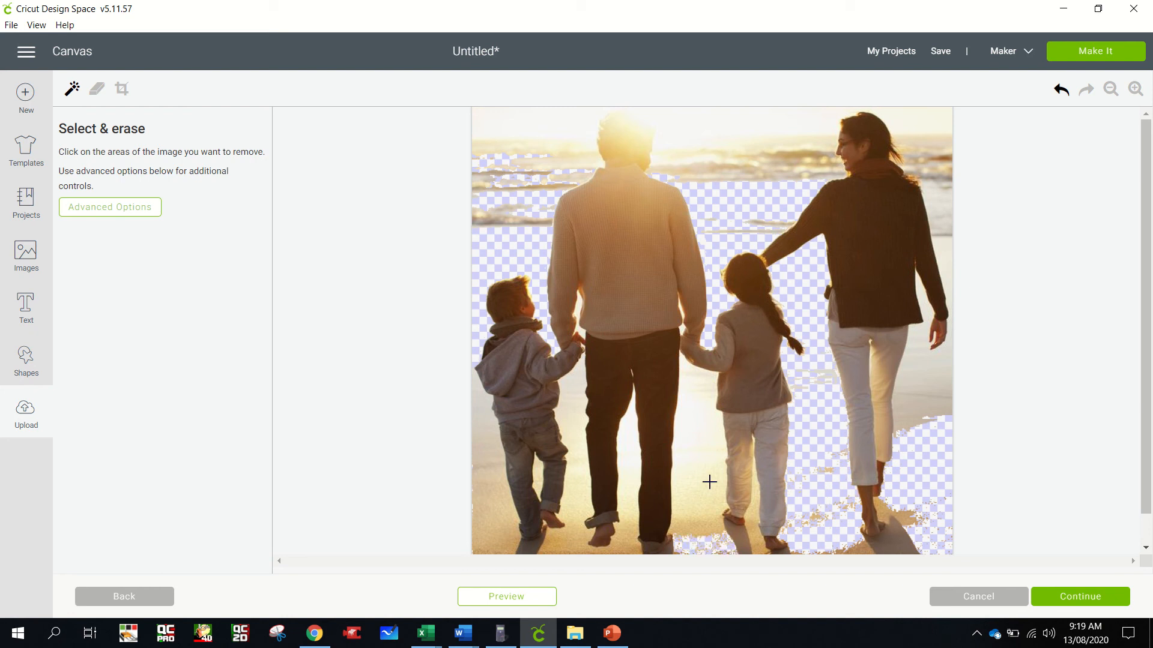
Step: Erase the sand between the man and girl, between the man's legs, and between the man and boy
click(708, 481)
click(692, 418)
click(628, 479)
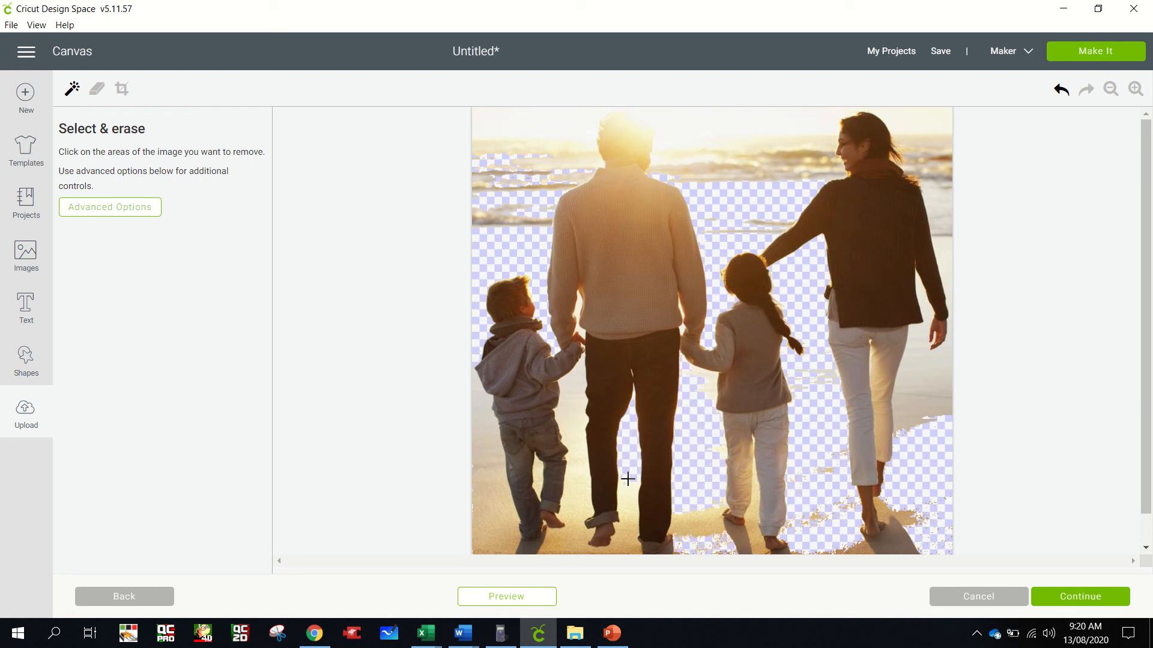
click(620, 545)
click(567, 545)
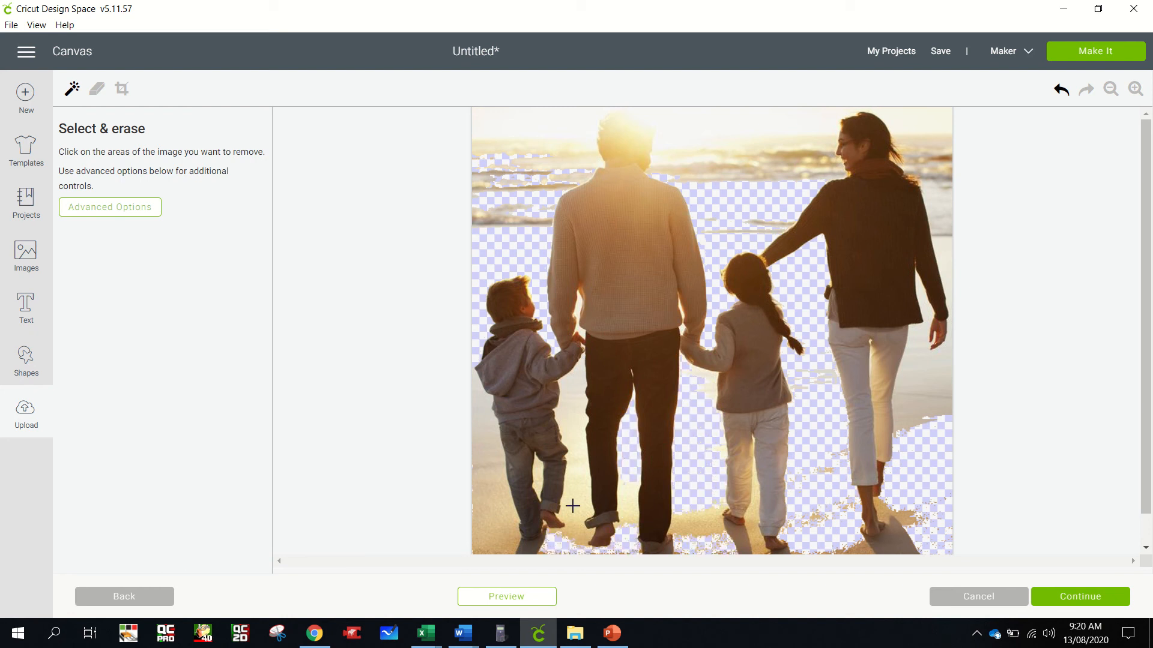
click(581, 451)
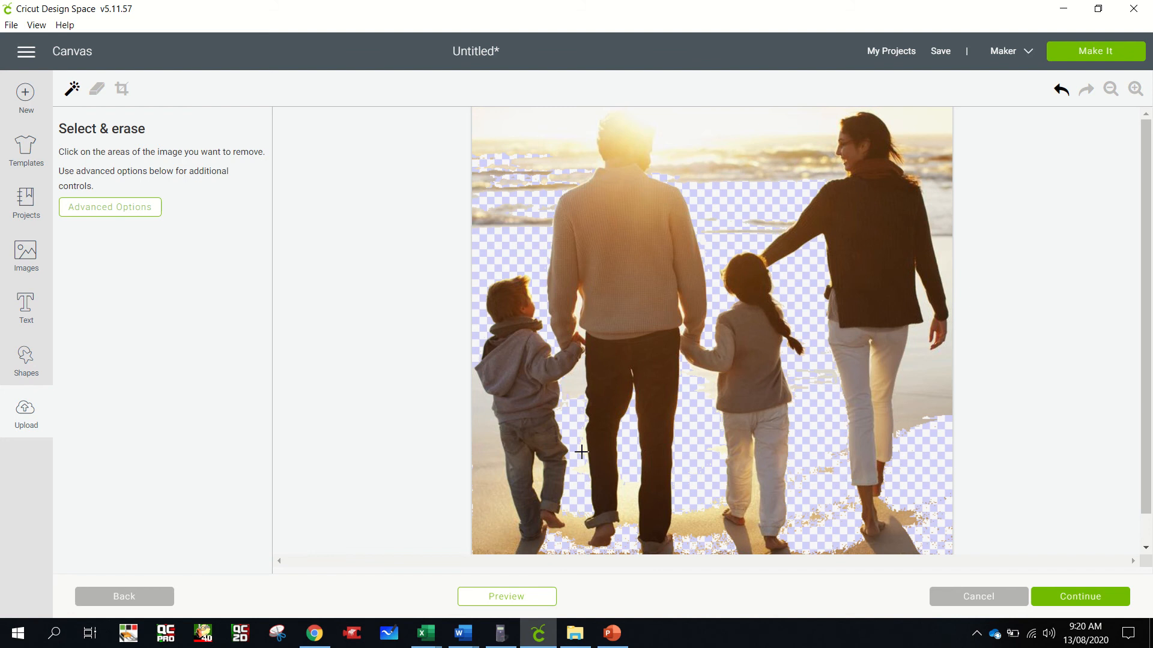
Step: Erase the sand on the boy's outer side and the beach and water on the woman's outer side
click(483, 461)
click(491, 542)
click(483, 417)
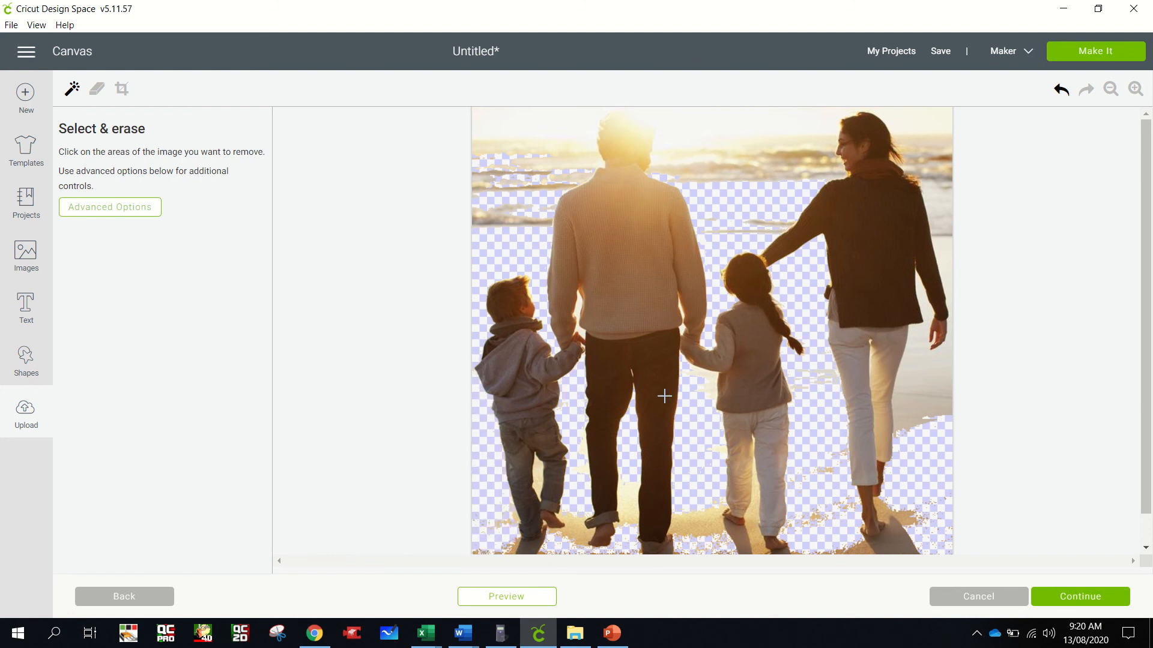
click(928, 382)
click(925, 363)
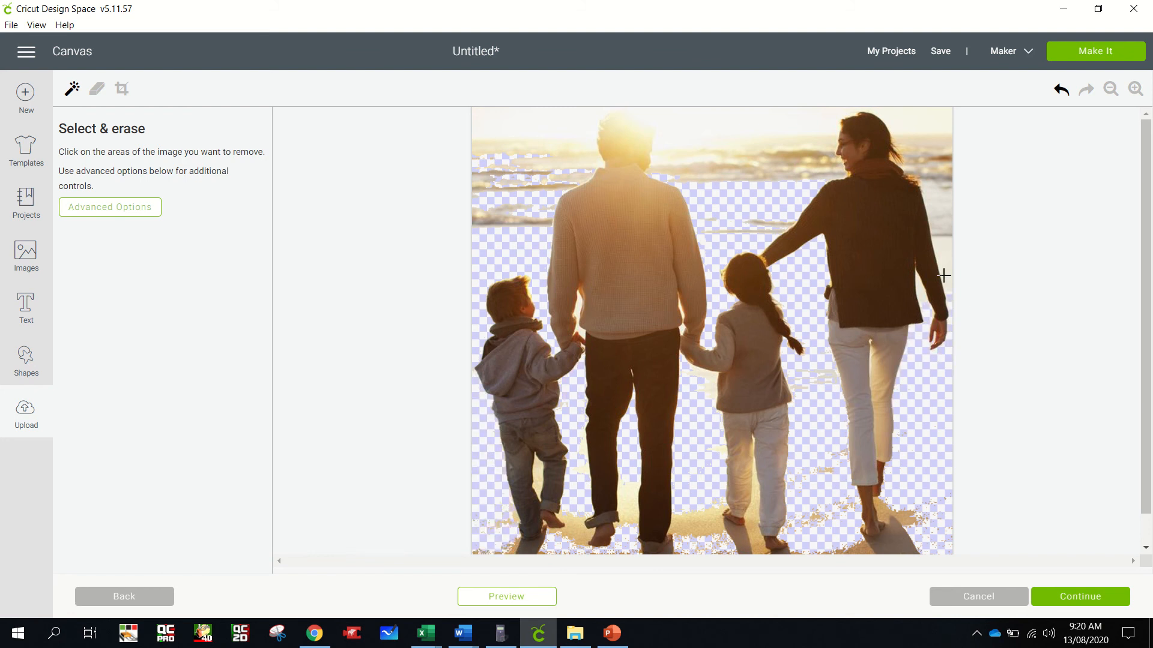
click(944, 208)
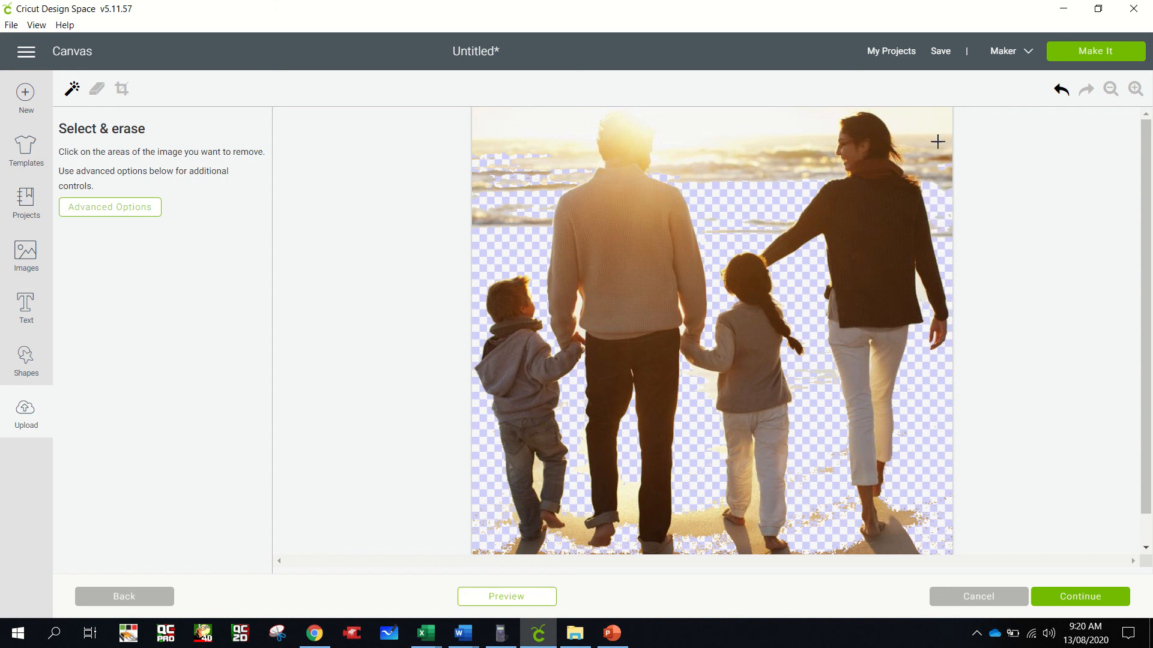
Step: Erase the sea on both sides of the woman's head, undoing the two erasures that spread into the sky around the man's head
click(934, 146)
click(927, 125)
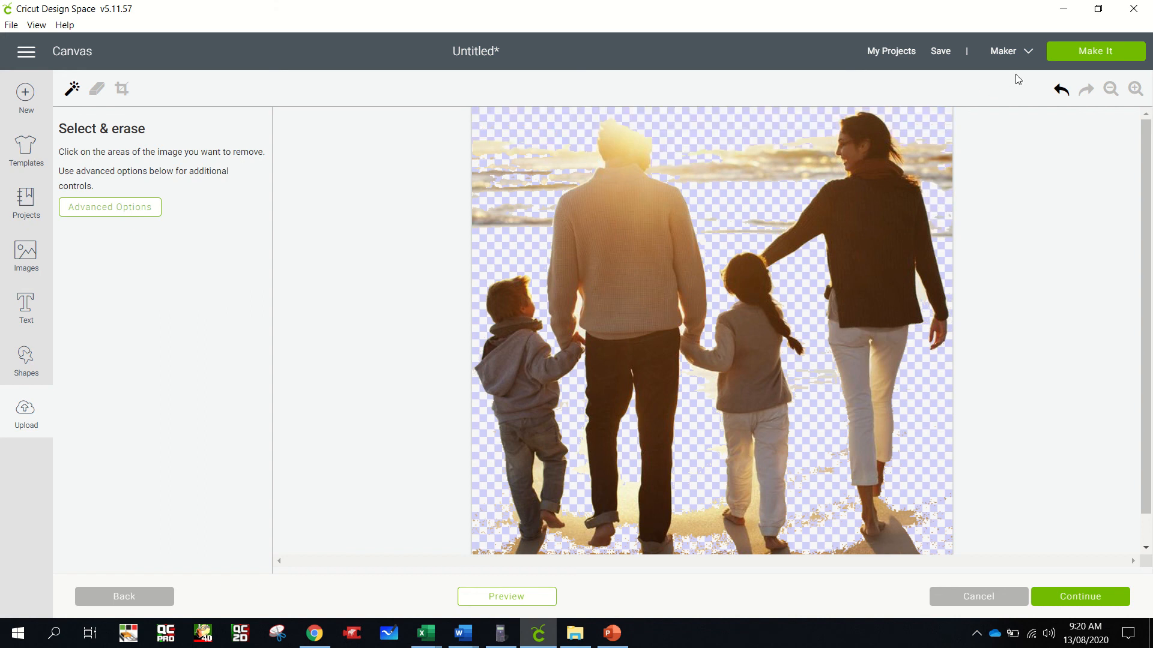
click(1061, 89)
click(827, 168)
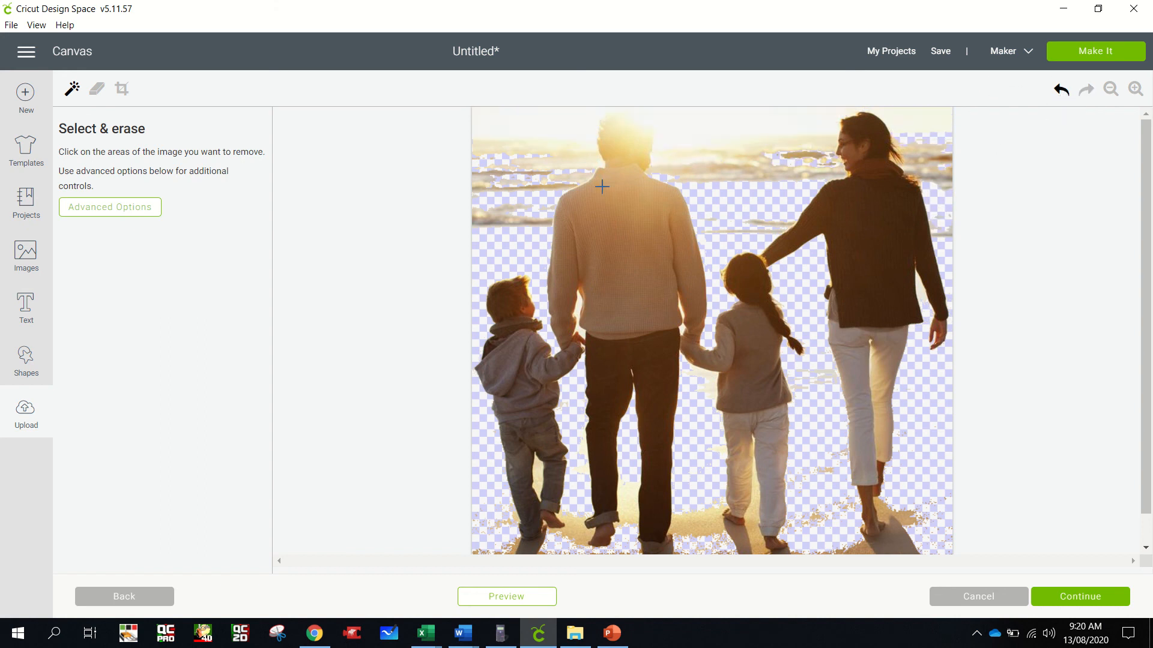
click(496, 167)
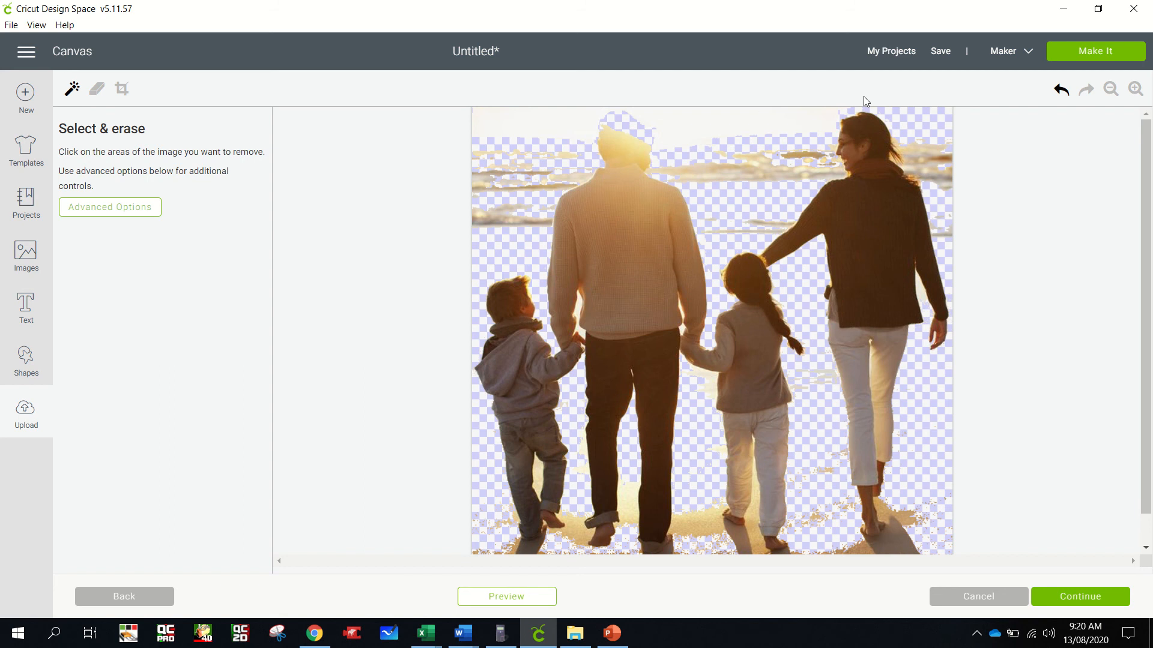
click(1054, 92)
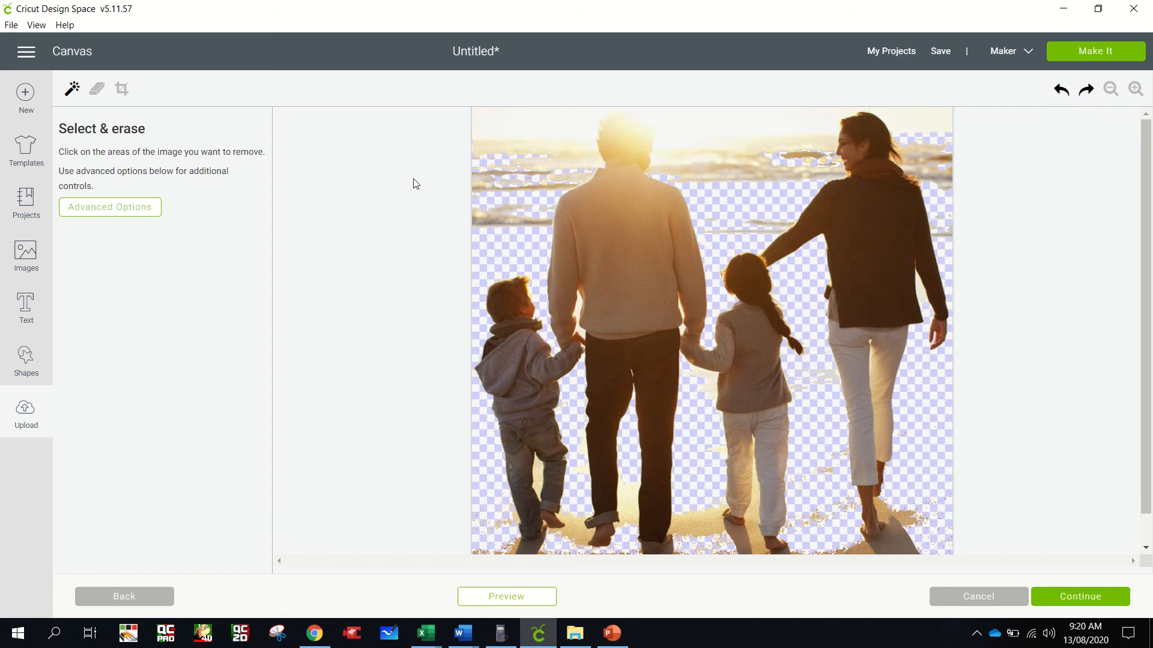
Step: Erase the sky and sea around the man's and woman's heads and the sand beyond the woman's feet with a large eraser
click(96, 90)
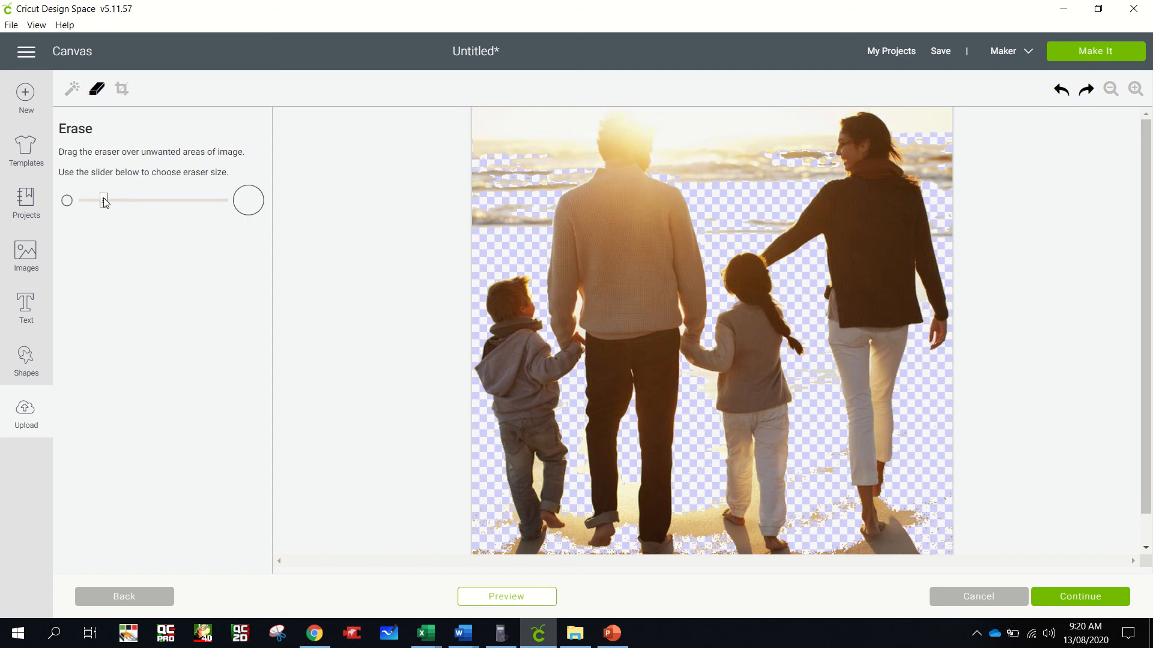
drag(104, 201, 210, 202)
mouse_move(523, 159)
mouse_down()
mouse_move(488, 128)
mouse_move(501, 211)
mouse_move(533, 155)
mouse_move(532, 116)
mouse_up()
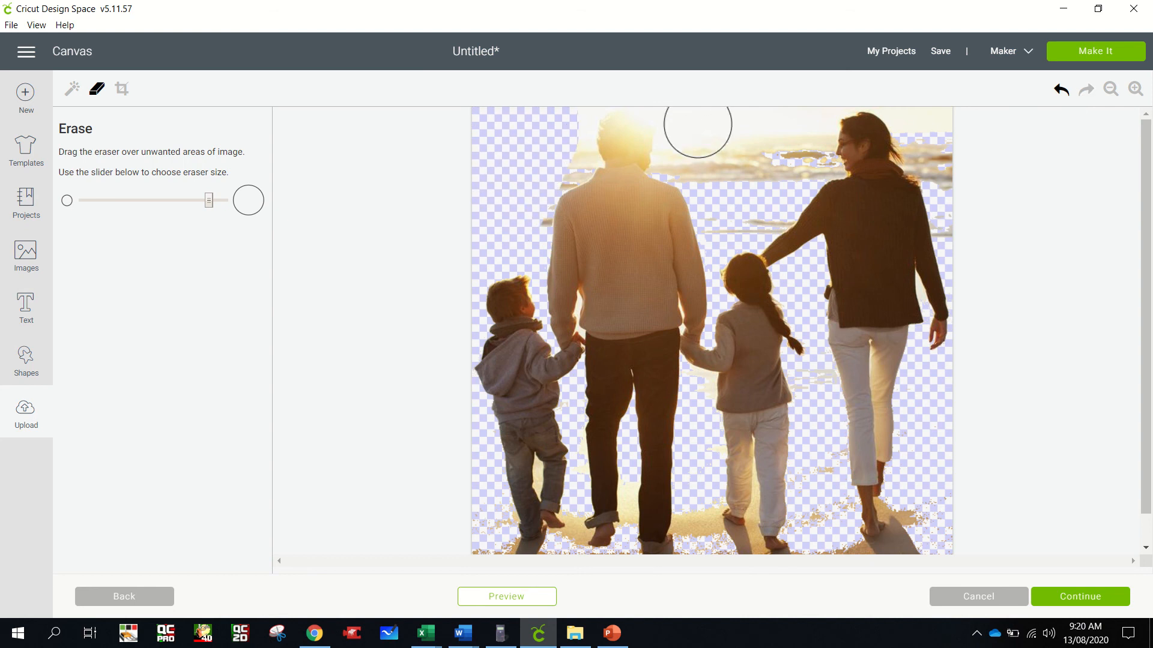
mouse_move(697, 124)
mouse_down()
mouse_move(801, 116)
mouse_move(782, 146)
mouse_move(731, 165)
mouse_move(694, 154)
mouse_move(685, 129)
mouse_up()
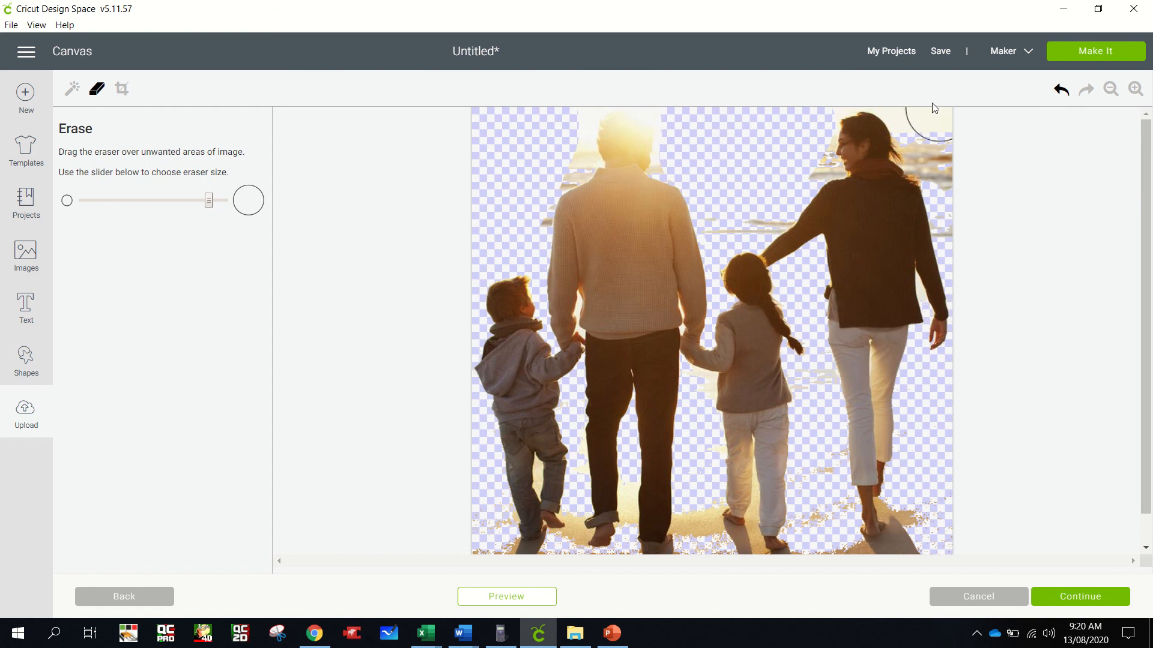
mouse_move(934, 108)
mouse_down()
mouse_move(907, 129)
mouse_move(918, 120)
mouse_move(961, 187)
mouse_up()
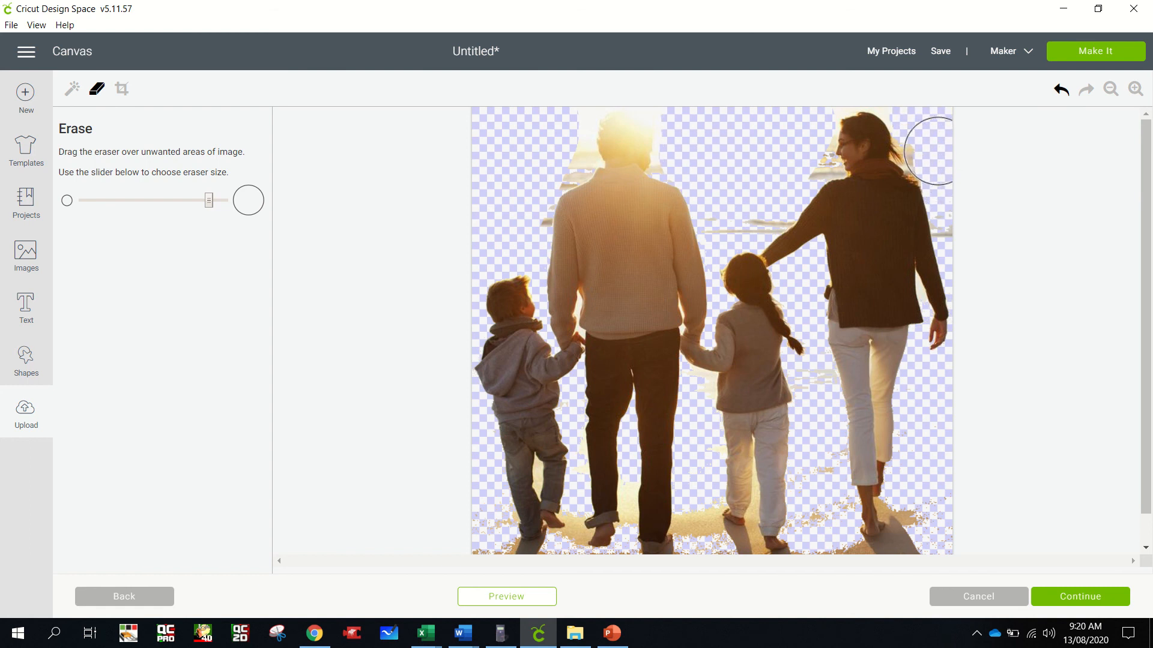
drag(925, 527, 919, 516)
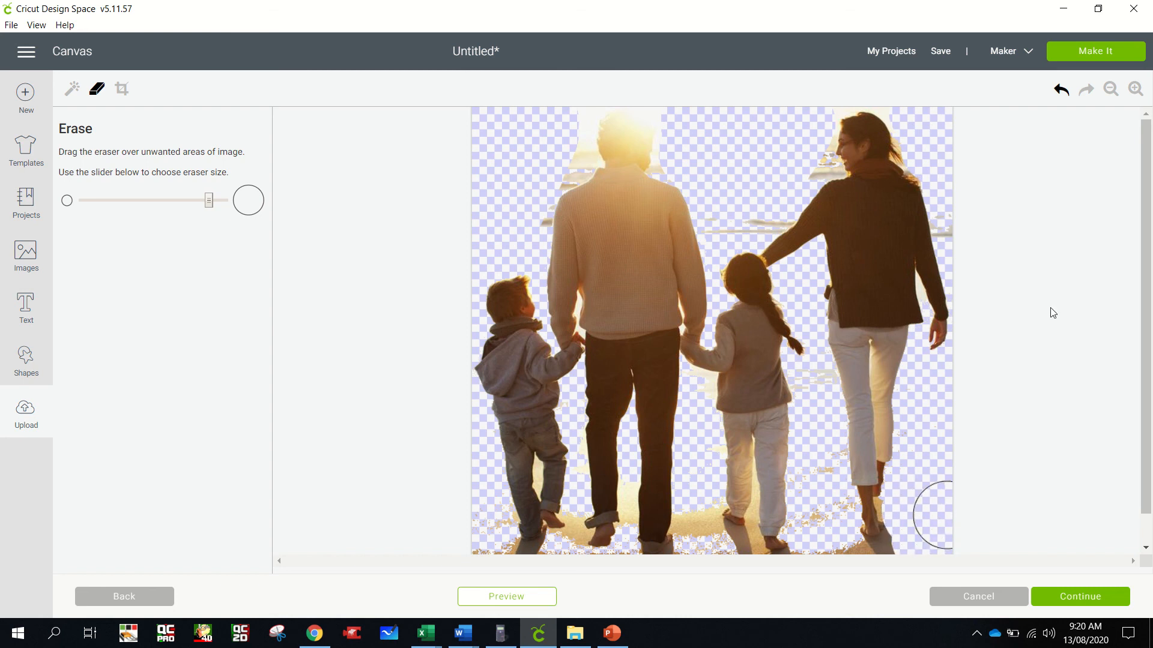
Step: Erase the sand strip along the photo's lower edge, and with a smaller eraser the sand between the man's and girl's feet
click(1110, 90)
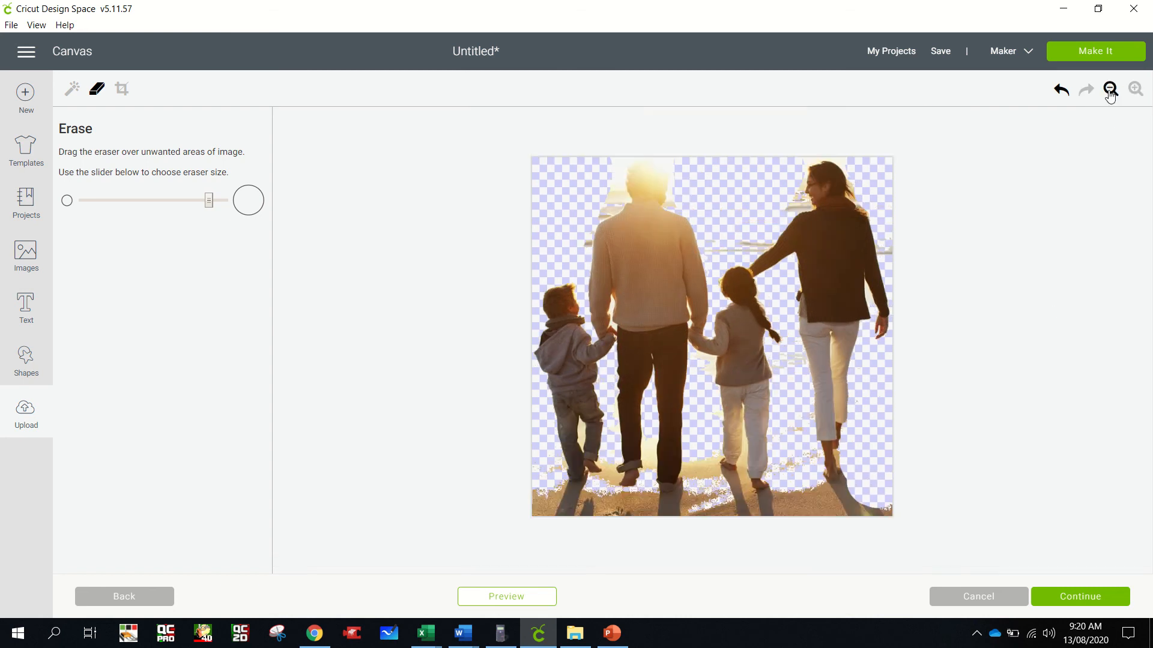
mouse_move(805, 516)
mouse_down()
mouse_move(867, 502)
mouse_move(817, 513)
mouse_move(706, 509)
mouse_move(800, 523)
mouse_up()
mouse_move(720, 510)
mouse_down()
mouse_move(726, 502)
mouse_move(656, 522)
mouse_move(552, 501)
mouse_move(547, 480)
mouse_move(548, 506)
mouse_move(601, 523)
mouse_move(612, 514)
mouse_up()
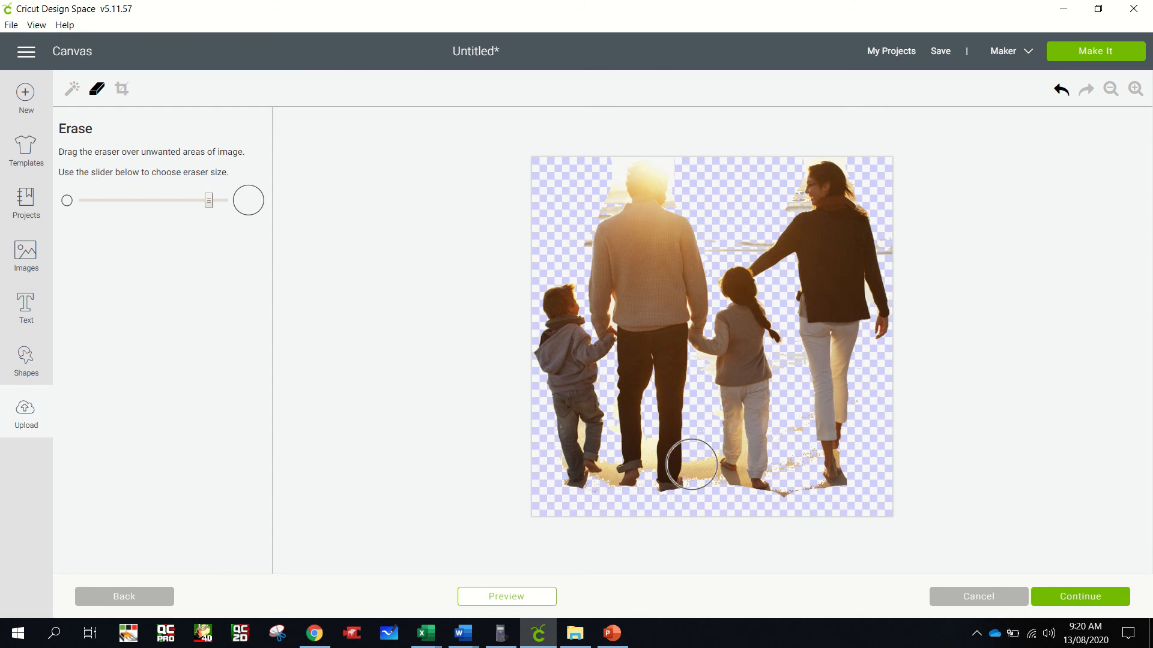
drag(204, 201, 139, 201)
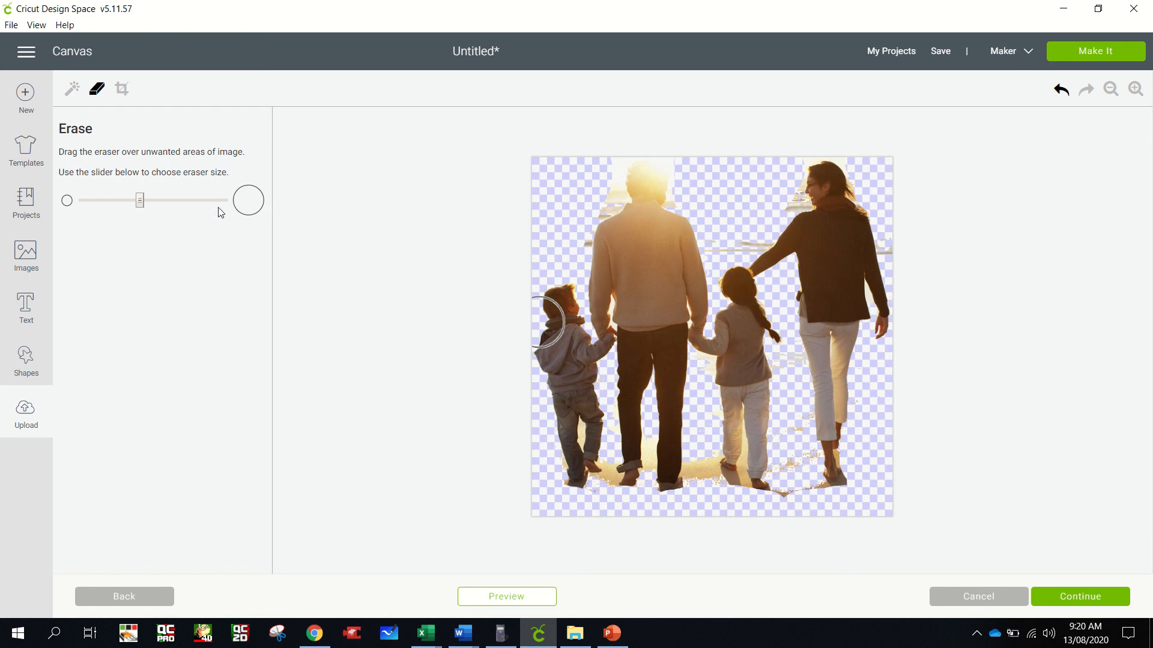
mouse_move(699, 462)
mouse_down()
mouse_move(697, 478)
mouse_move(710, 458)
mouse_move(745, 495)
mouse_up()
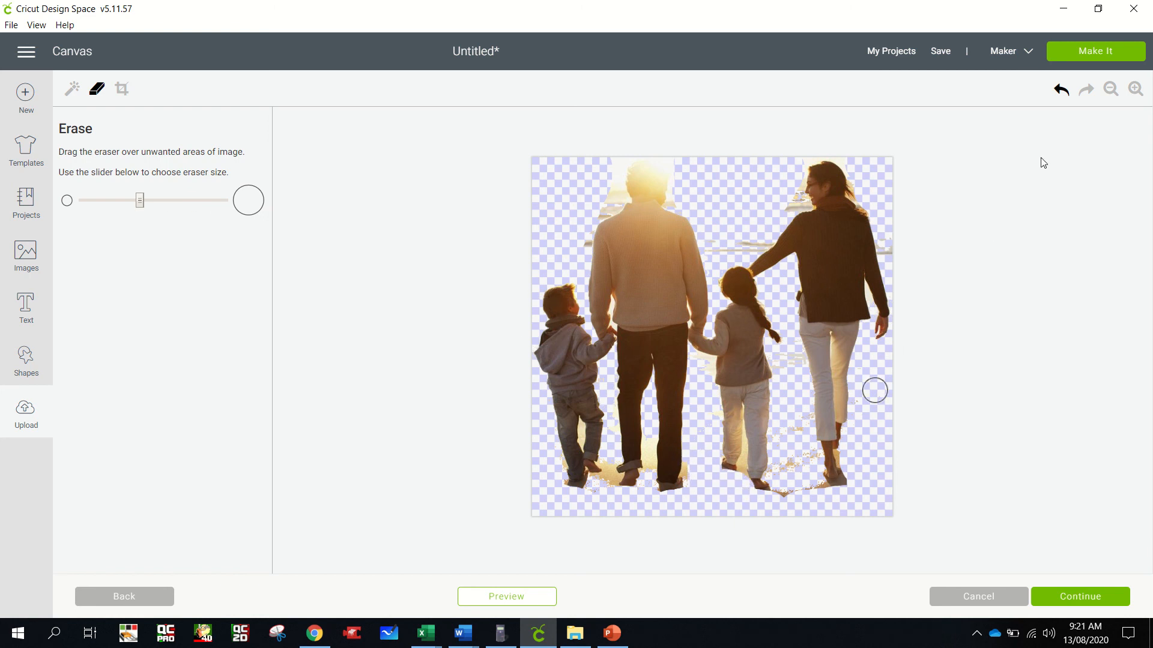
Step: Erase the glow and sea remnants closely around the man's head, shoulder and outer arm, reducing the eraser size for finer edges
click(1135, 89)
click(1135, 89)
mouse_move(782, 308)
mouse_down()
mouse_move(766, 288)
mouse_move(798, 265)
mouse_move(758, 283)
mouse_move(715, 276)
mouse_move(646, 188)
mouse_move(654, 129)
mouse_move(502, 114)
mouse_move(517, 118)
mouse_up()
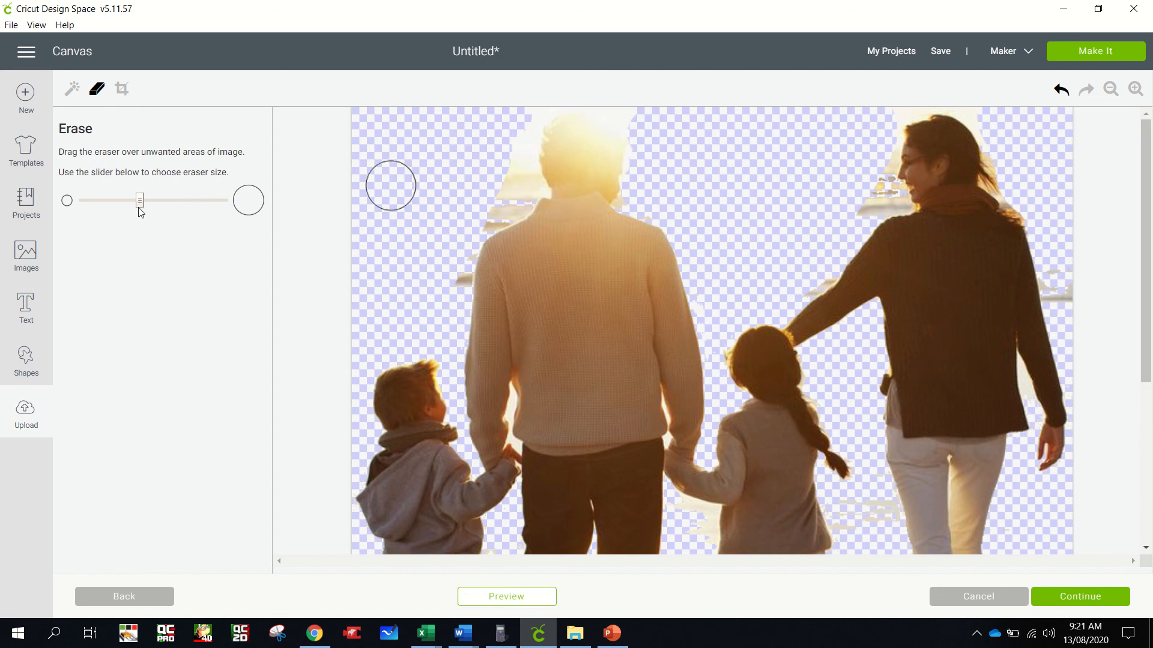
drag(140, 206, 123, 206)
mouse_move(478, 179)
mouse_down()
mouse_move(518, 177)
mouse_move(535, 110)
mouse_up()
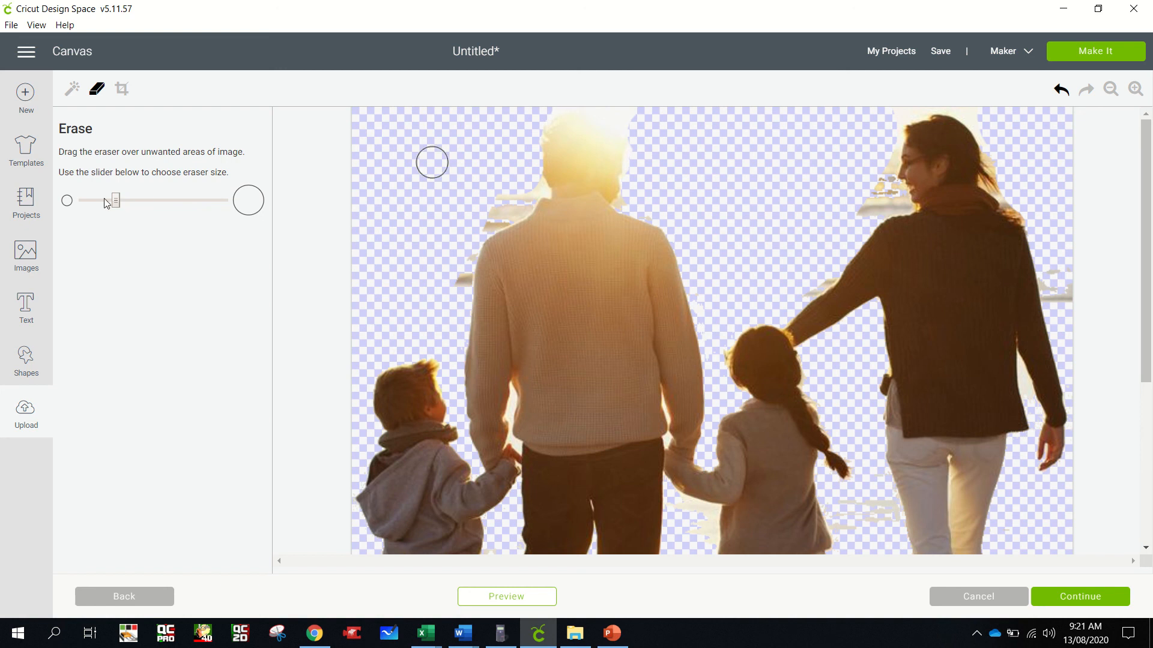
drag(106, 203, 95, 201)
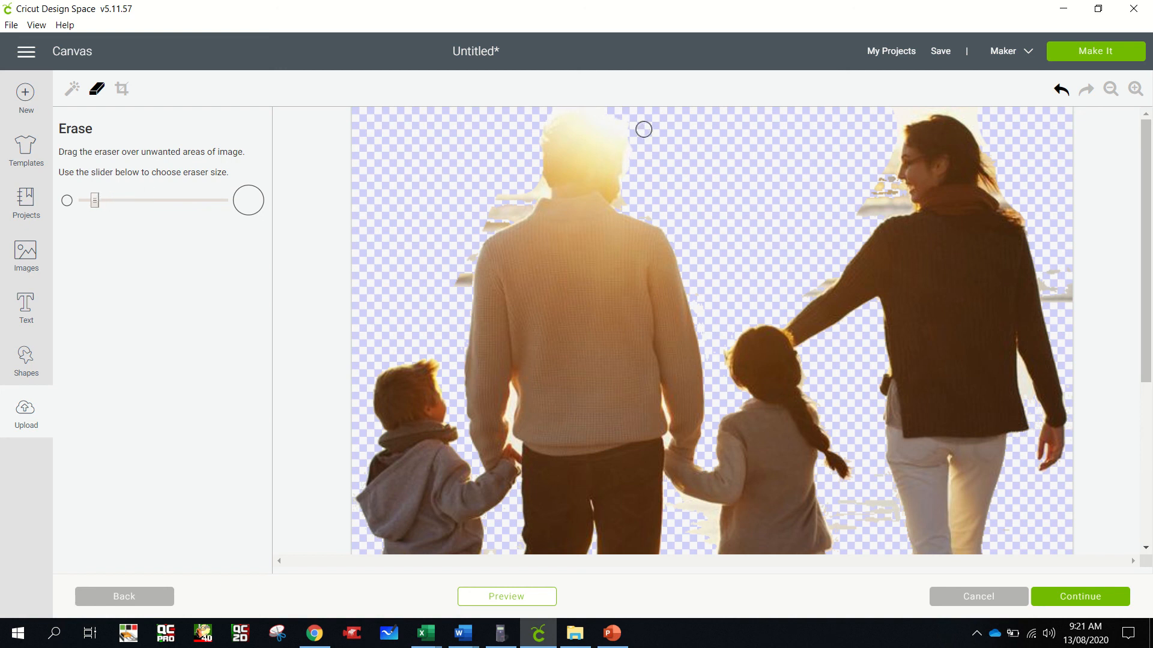
mouse_move(502, 186)
mouse_down()
mouse_move(537, 189)
mouse_move(493, 203)
mouse_move(511, 203)
mouse_move(503, 192)
mouse_move(529, 205)
mouse_move(483, 233)
mouse_move(466, 280)
mouse_up()
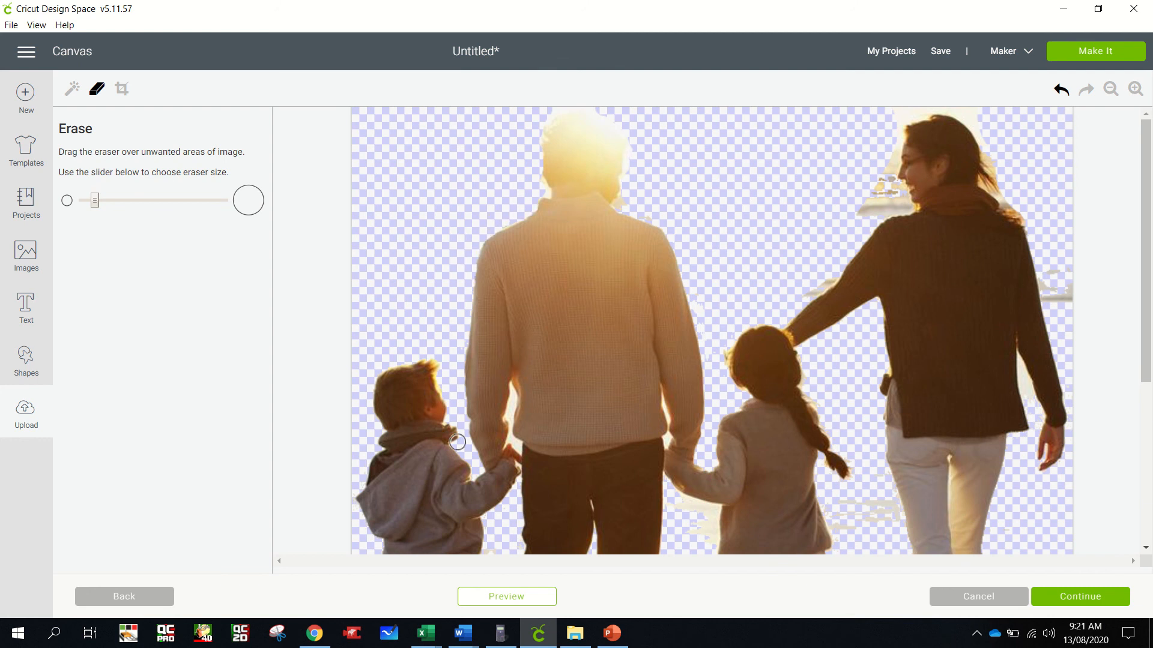
Step: Erase the gaps between the man's arms and body, and the background around the woman's head, shoulders and outer arm
mouse_move(512, 414)
mouse_down()
mouse_move(526, 463)
mouse_move(503, 518)
mouse_up()
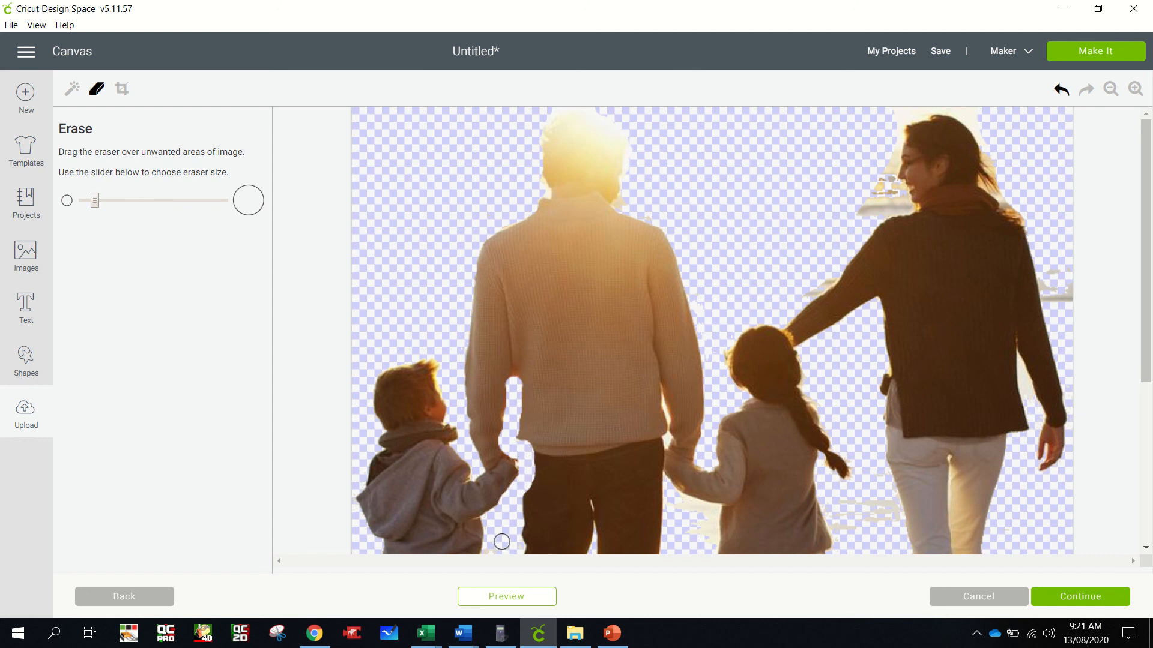
drag(667, 453, 662, 375)
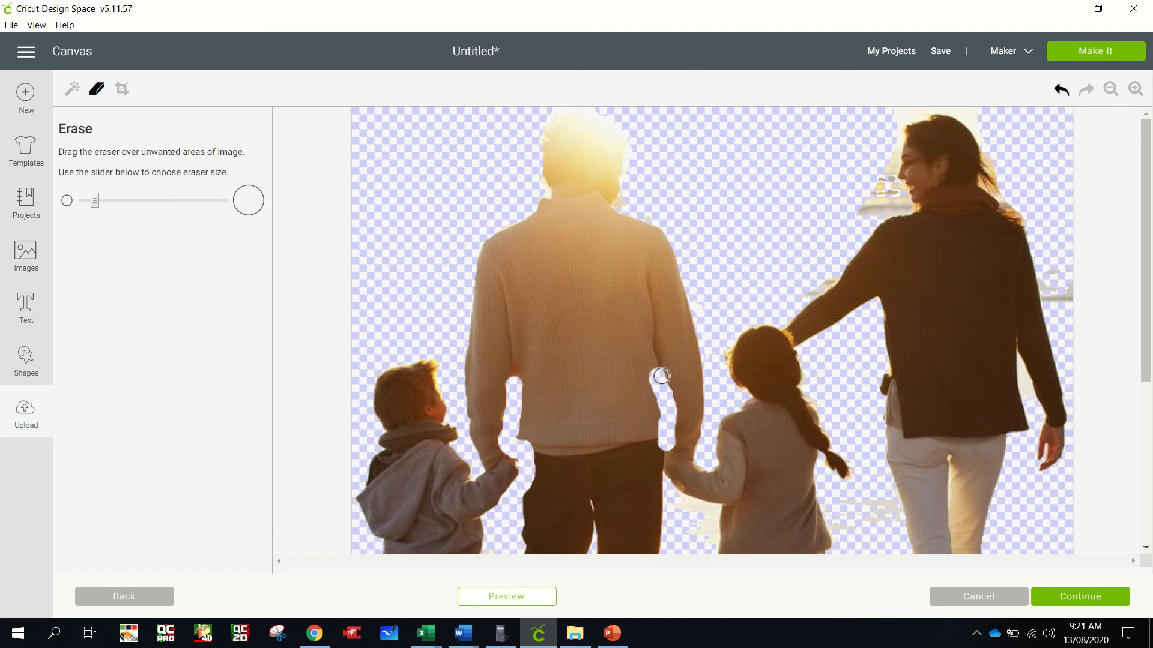
mouse_move(807, 316)
mouse_down()
mouse_move(826, 281)
mouse_move(865, 203)
mouse_move(859, 228)
mouse_move(906, 203)
mouse_move(902, 190)
mouse_move(877, 195)
mouse_move(901, 113)
mouse_move(969, 114)
mouse_move(997, 166)
mouse_move(989, 188)
mouse_move(1033, 220)
mouse_move(1058, 321)
mouse_move(1063, 246)
mouse_move(1053, 308)
mouse_move(1043, 274)
mouse_move(1036, 352)
mouse_move(1026, 361)
mouse_move(1016, 340)
mouse_move(1027, 464)
mouse_up()
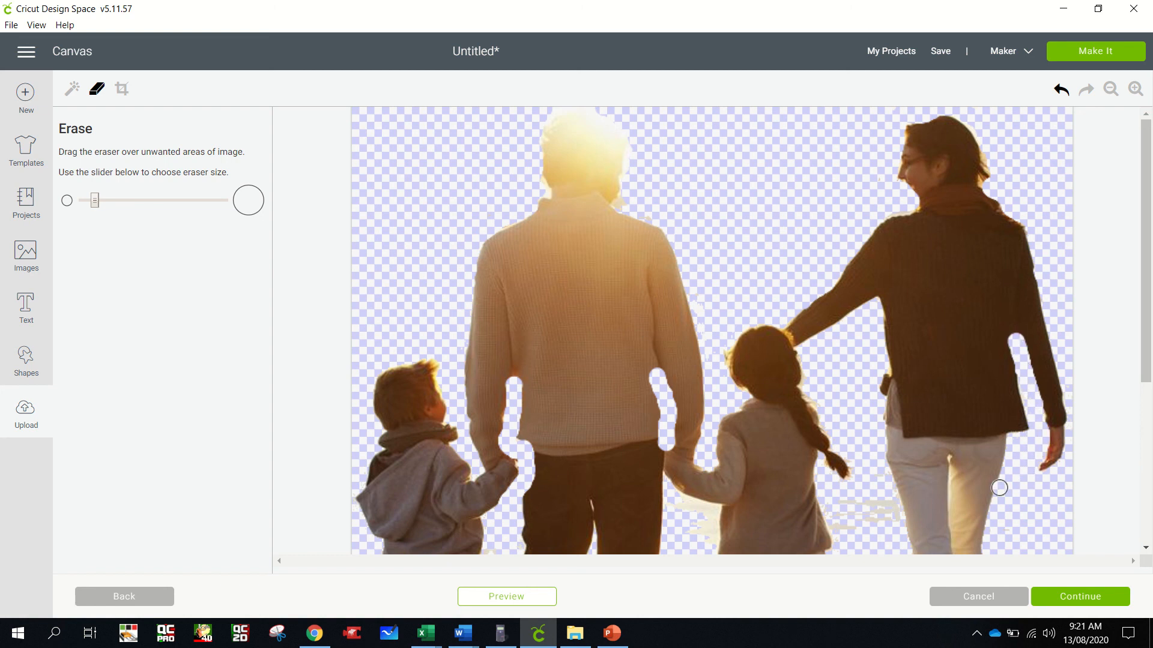
Step: Erase the water remnants between the girl and woman, and the sand around the feet of the woman, girl and man
scroll(1029, 498, down, 2)
mouse_move(868, 339)
mouse_down()
mouse_move(881, 309)
mouse_move(874, 392)
mouse_move(897, 469)
mouse_move(886, 476)
mouse_move(865, 441)
mouse_move(856, 482)
mouse_move(825, 438)
mouse_move(859, 489)
mouse_up()
scroll(874, 457, down, 3)
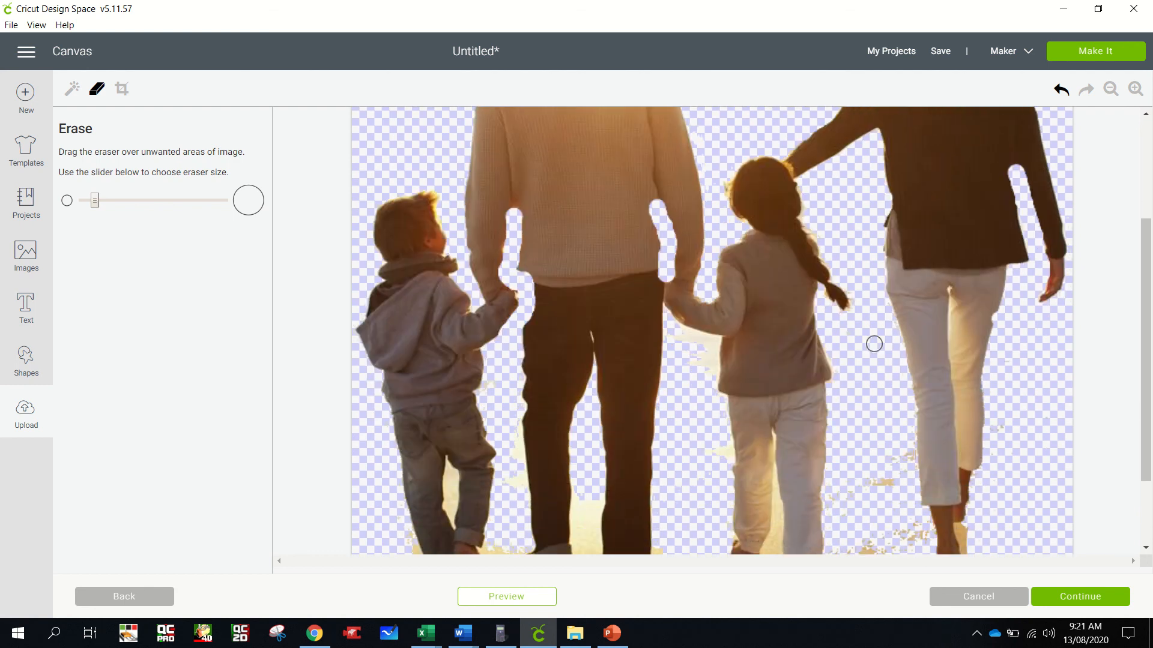
drag(900, 450, 863, 498)
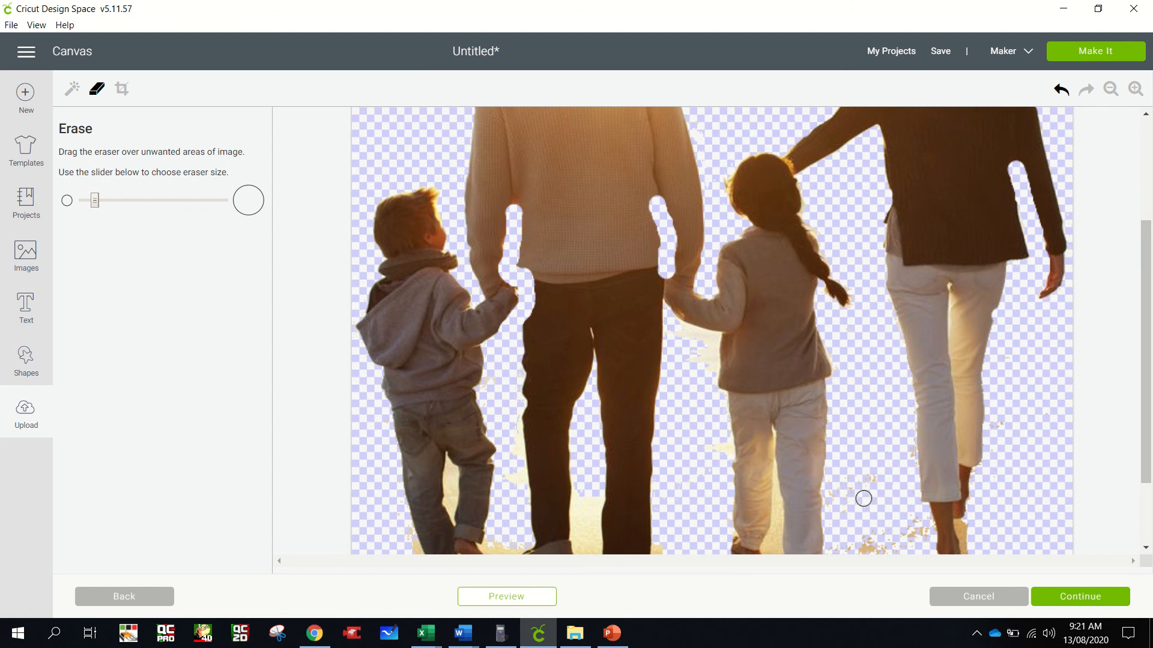
scroll(862, 503, down, 2)
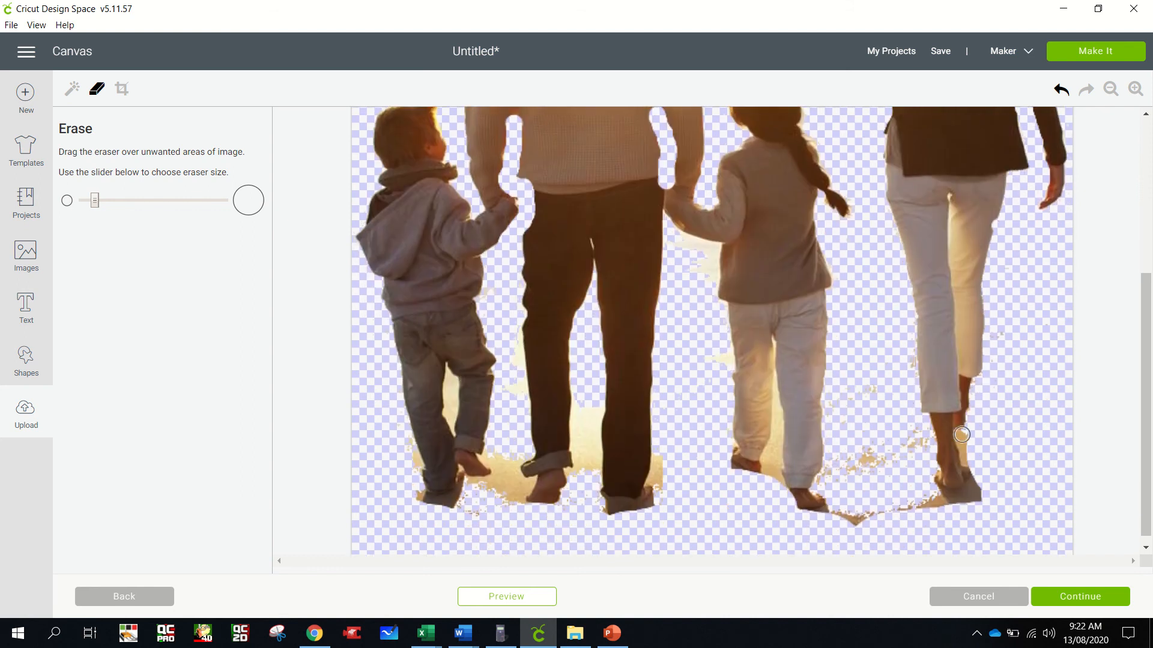
mouse_move(965, 442)
mouse_down()
mouse_move(971, 496)
mouse_move(925, 493)
mouse_move(985, 497)
mouse_move(954, 512)
mouse_move(804, 515)
mouse_move(769, 471)
mouse_move(769, 364)
mouse_move(779, 456)
mouse_move(766, 499)
mouse_move(730, 487)
mouse_move(665, 495)
mouse_move(662, 454)
mouse_move(633, 499)
mouse_move(586, 480)
mouse_move(600, 385)
mouse_move(586, 465)
mouse_move(598, 490)
mouse_move(597, 377)
mouse_move(576, 377)
mouse_move(573, 487)
mouse_move(506, 509)
mouse_move(522, 487)
mouse_move(486, 452)
mouse_move(503, 479)
mouse_move(469, 482)
mouse_move(474, 508)
mouse_move(491, 498)
mouse_move(476, 512)
mouse_move(420, 492)
mouse_move(444, 497)
mouse_move(466, 480)
mouse_up()
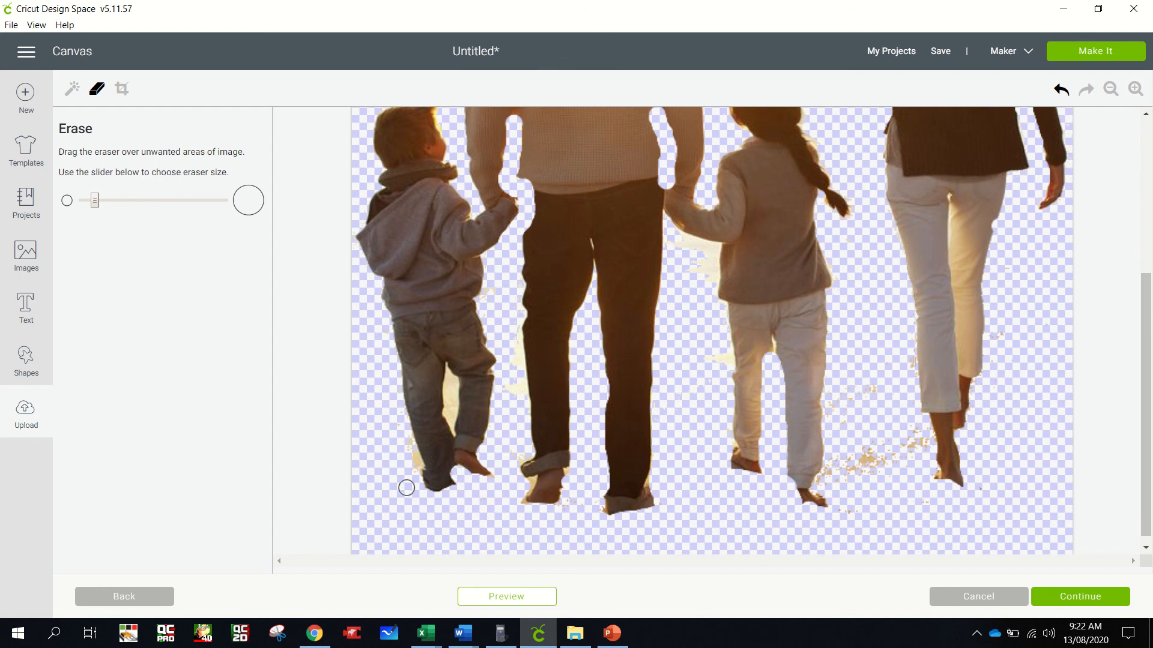
Step: Erase the background around the boy's legs, beside the man's leg and under the girl's arm, and with a larger eraser the specks beside the woman
mouse_move(406, 488)
mouse_down()
mouse_move(417, 460)
mouse_move(386, 414)
mouse_move(404, 405)
mouse_up()
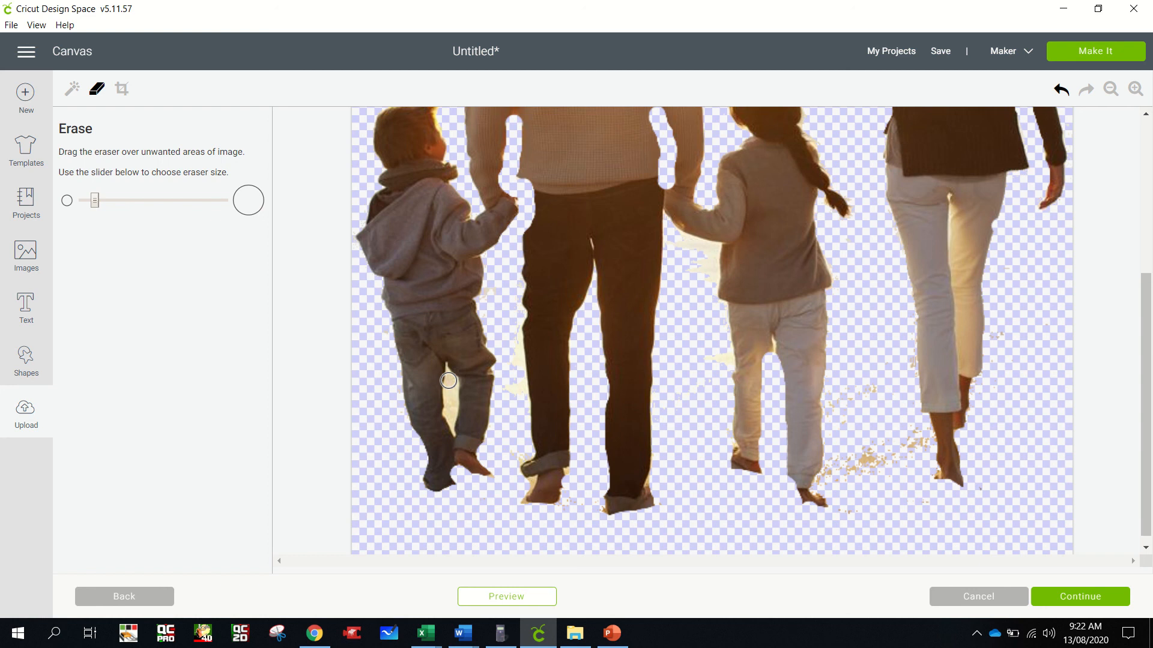
drag(452, 382, 452, 421)
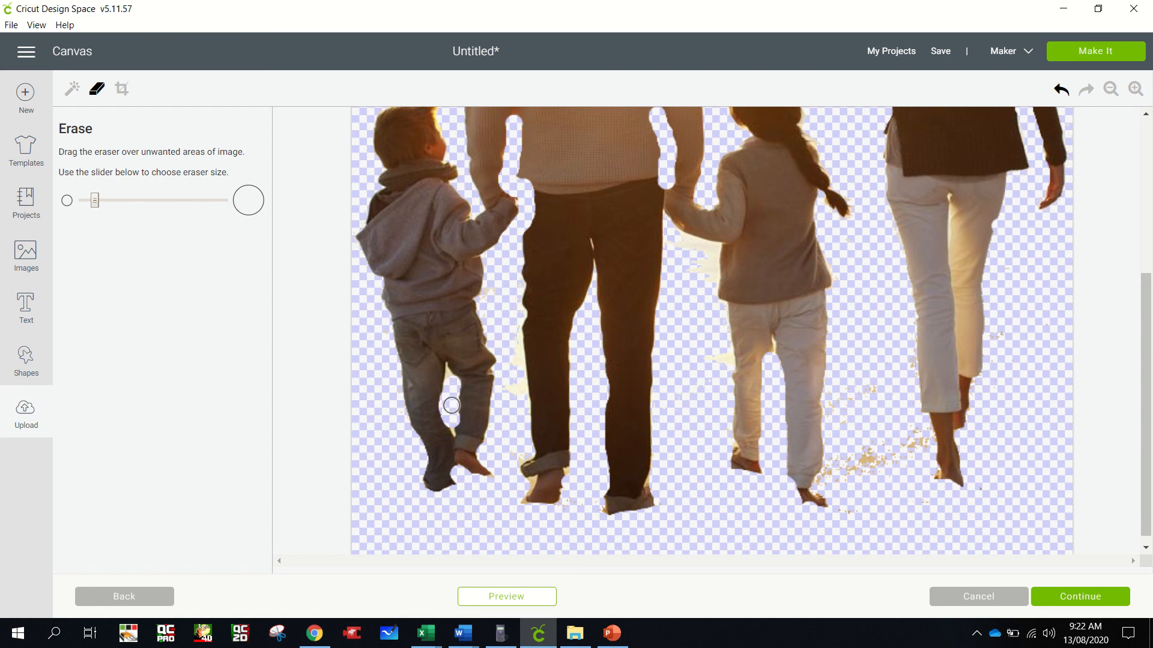
drag(518, 401, 516, 327)
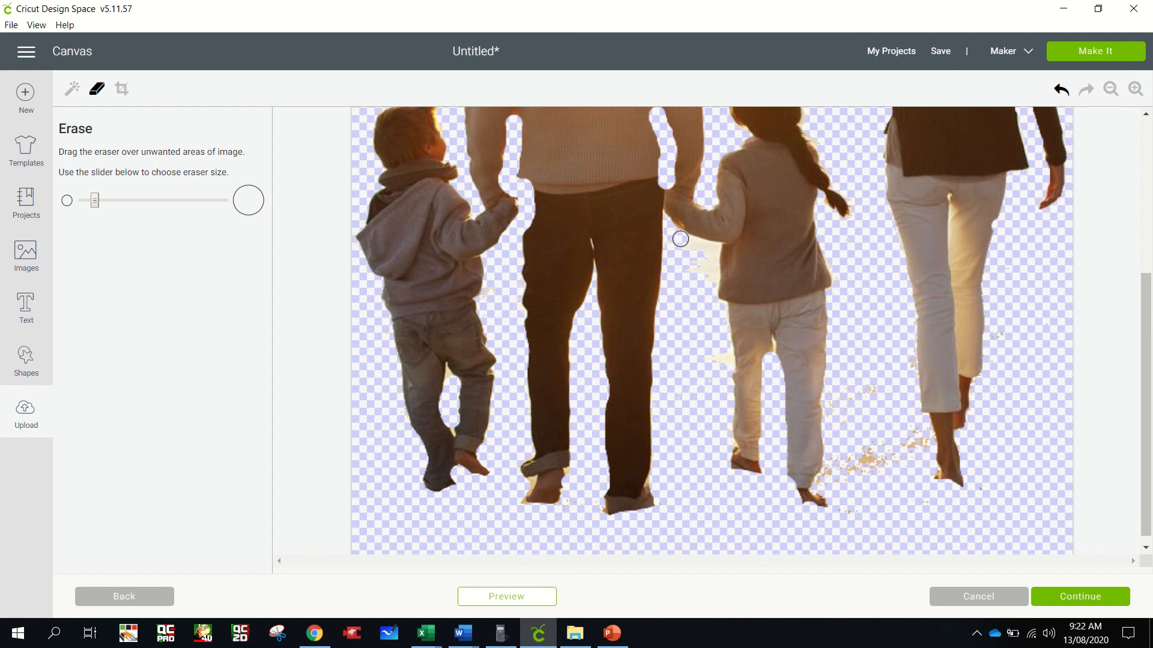
mouse_move(680, 239)
mouse_down()
mouse_move(712, 250)
mouse_move(701, 302)
mouse_move(692, 257)
mouse_move(668, 240)
mouse_move(714, 372)
mouse_move(727, 338)
mouse_move(727, 383)
mouse_move(719, 312)
mouse_up()
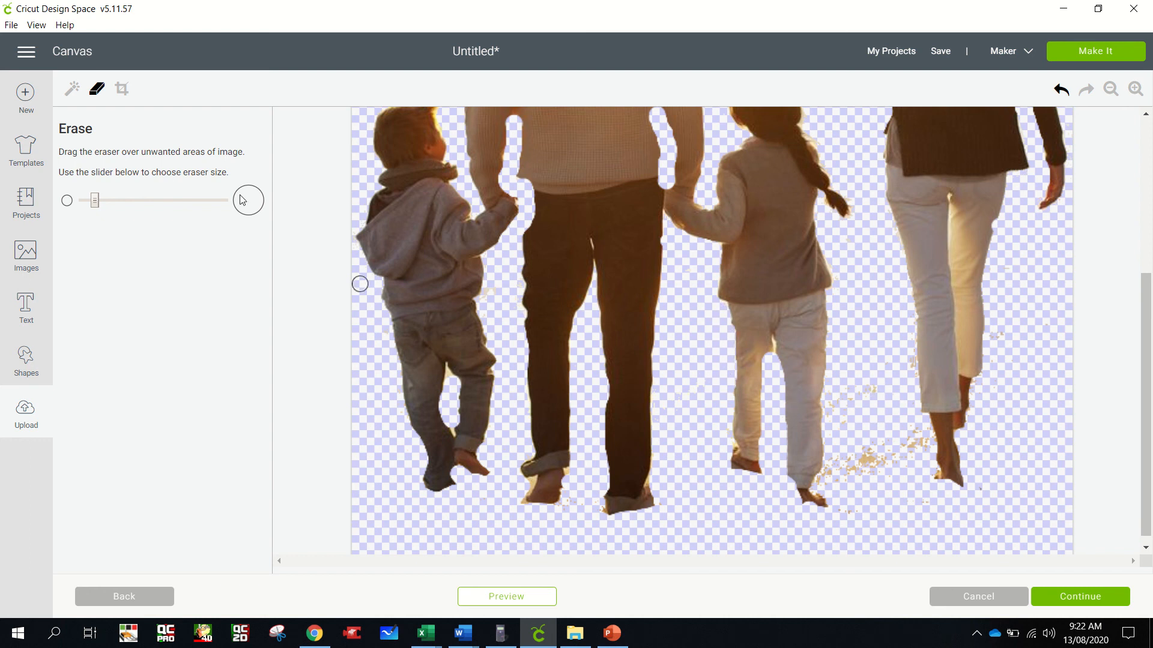
click(188, 200)
mouse_move(777, 453)
mouse_down()
mouse_move(875, 475)
mouse_move(871, 388)
mouse_move(895, 456)
mouse_move(856, 483)
mouse_move(871, 459)
mouse_move(874, 358)
mouse_up()
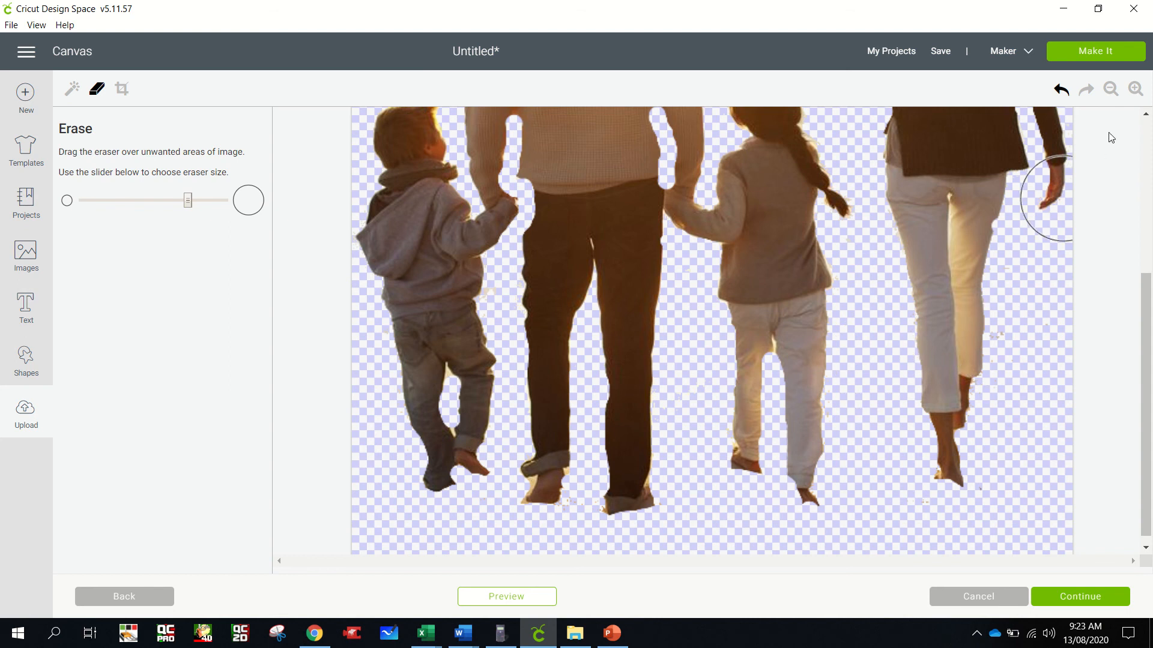
Step: Preview the cleaned family photo's silhouette and save the photo as a Cut image
click(1110, 89)
click(1110, 89)
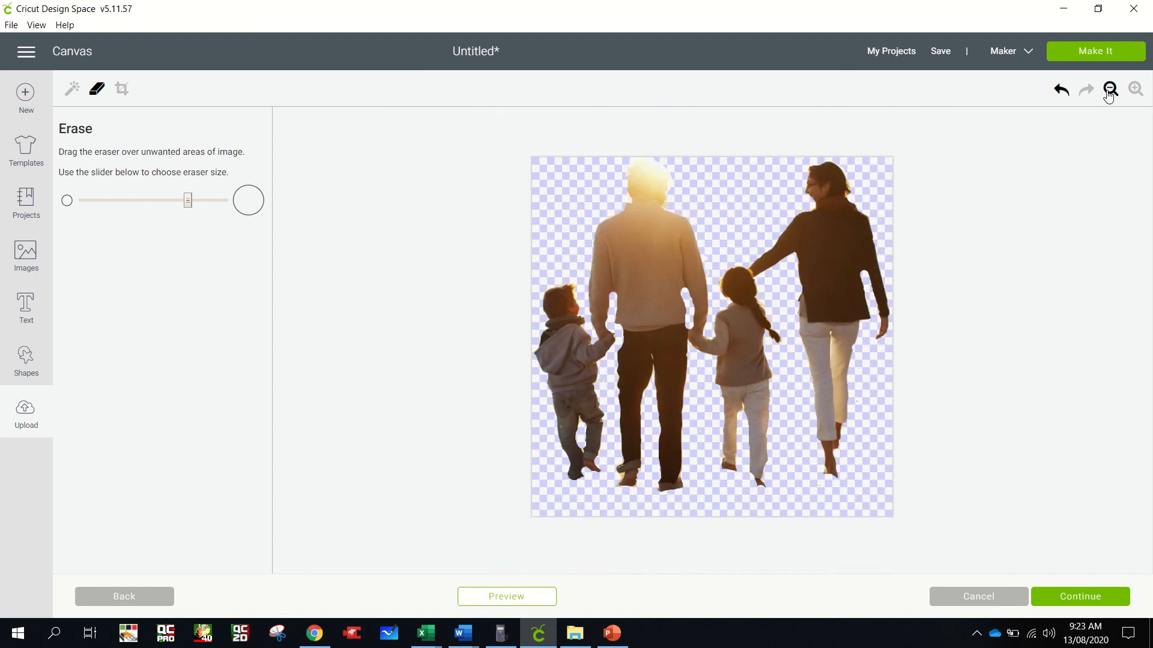
click(522, 597)
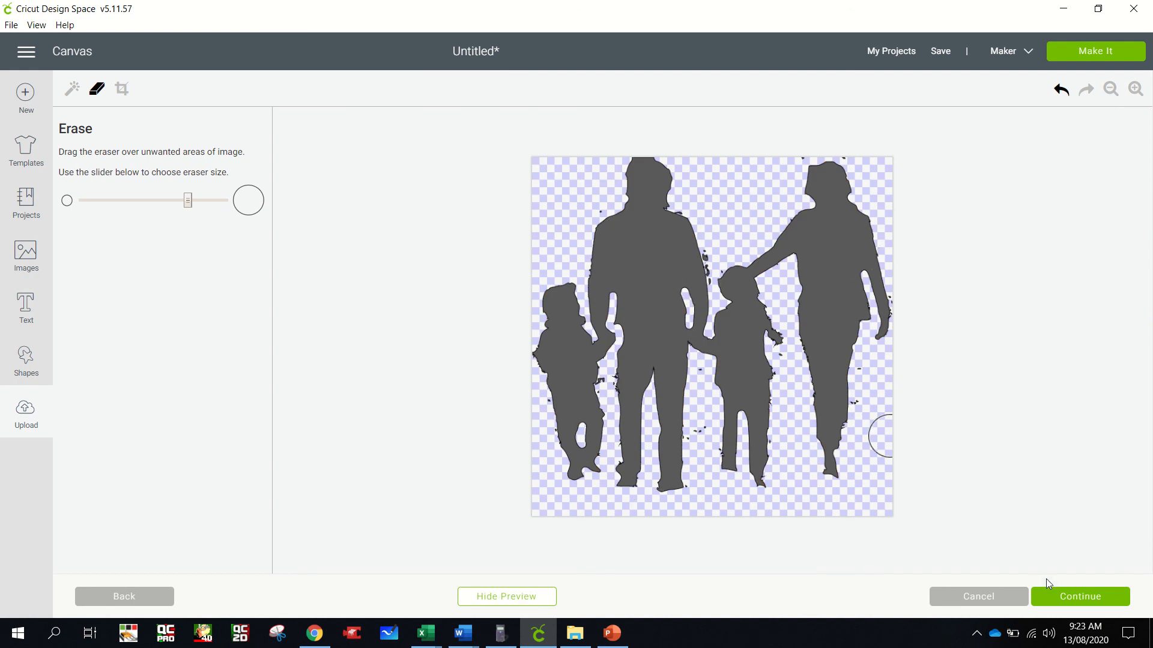
click(1092, 597)
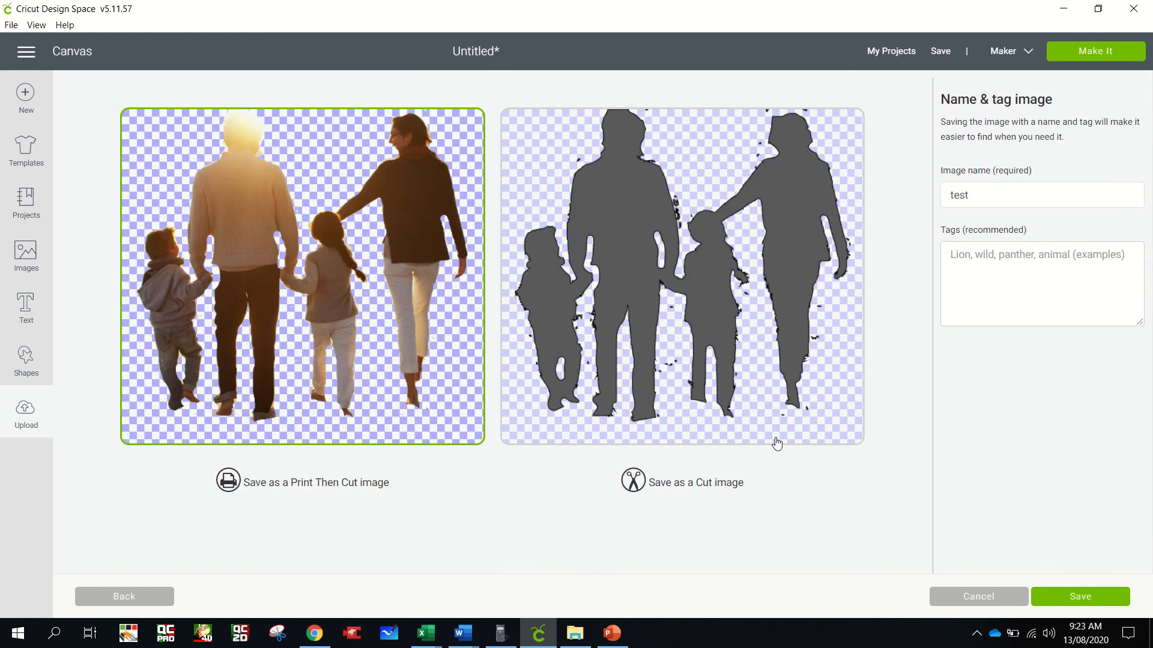
click(698, 292)
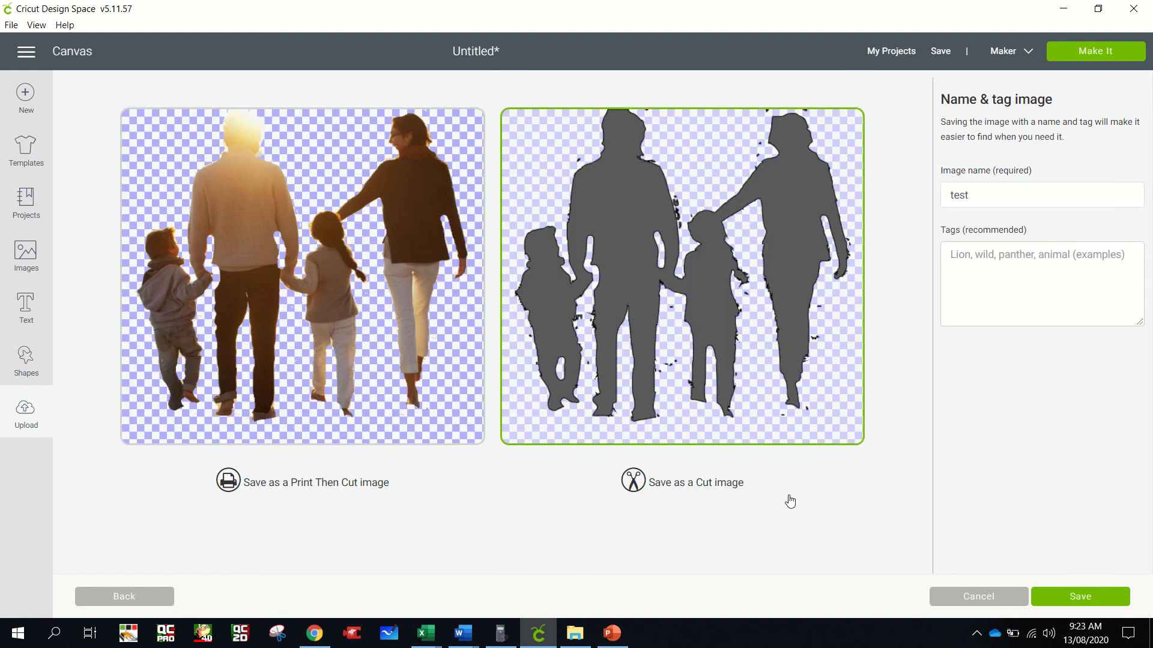
click(1057, 597)
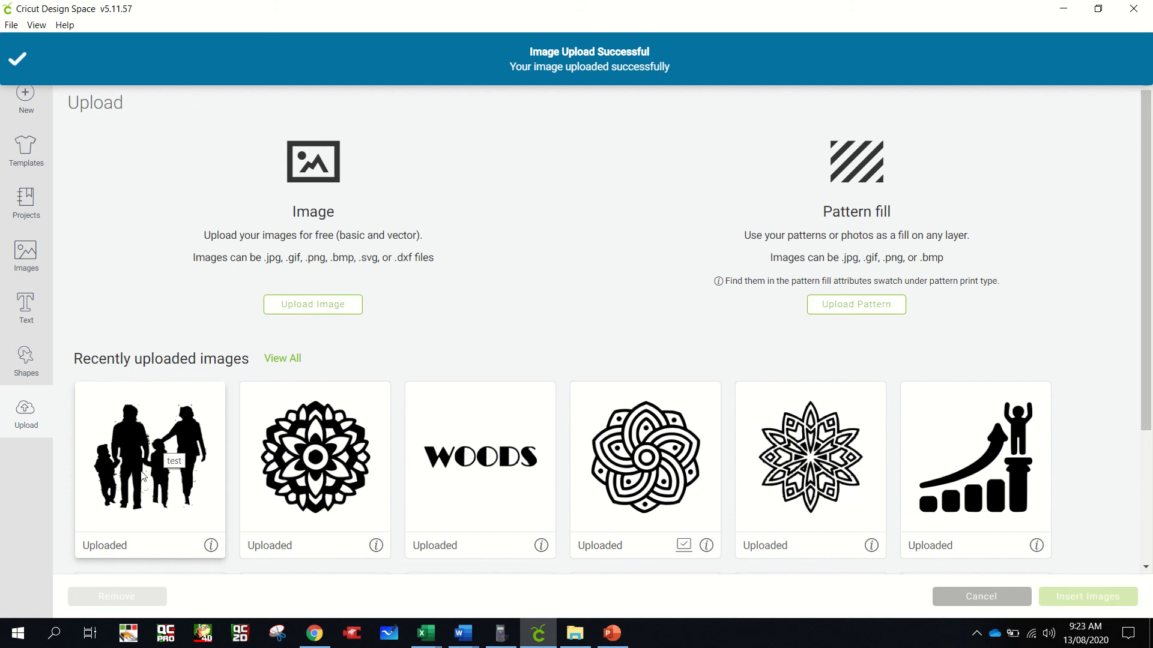
Step: Insert the newly uploaded family silhouette from the recently uploaded images onto the canvas
click(129, 449)
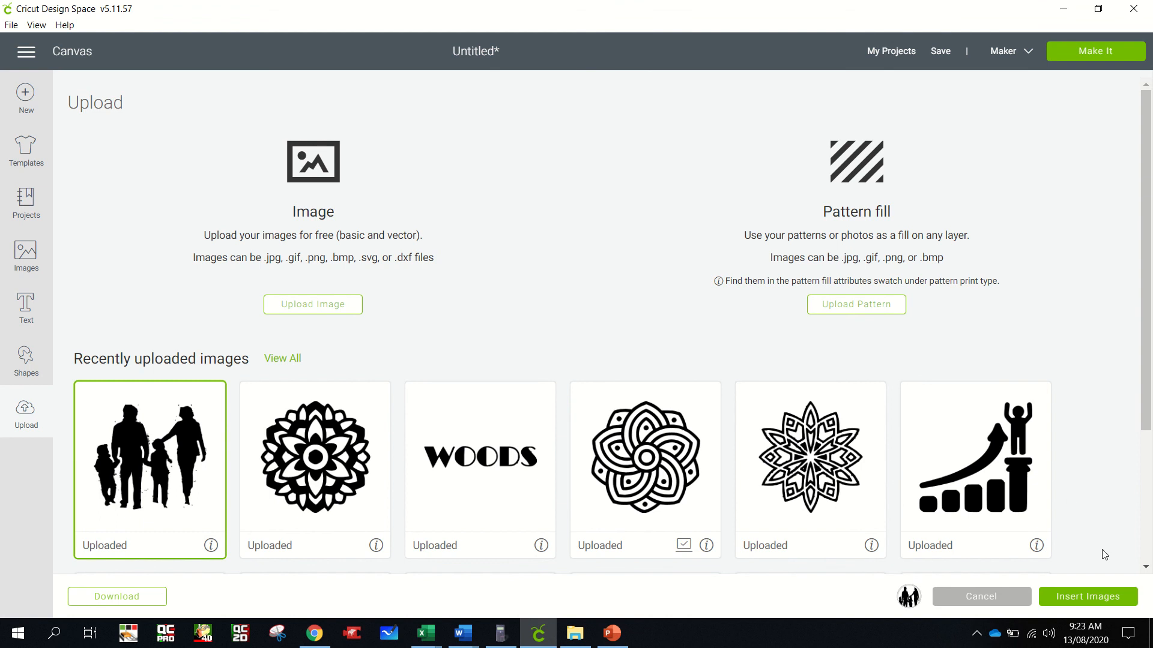
click(1088, 597)
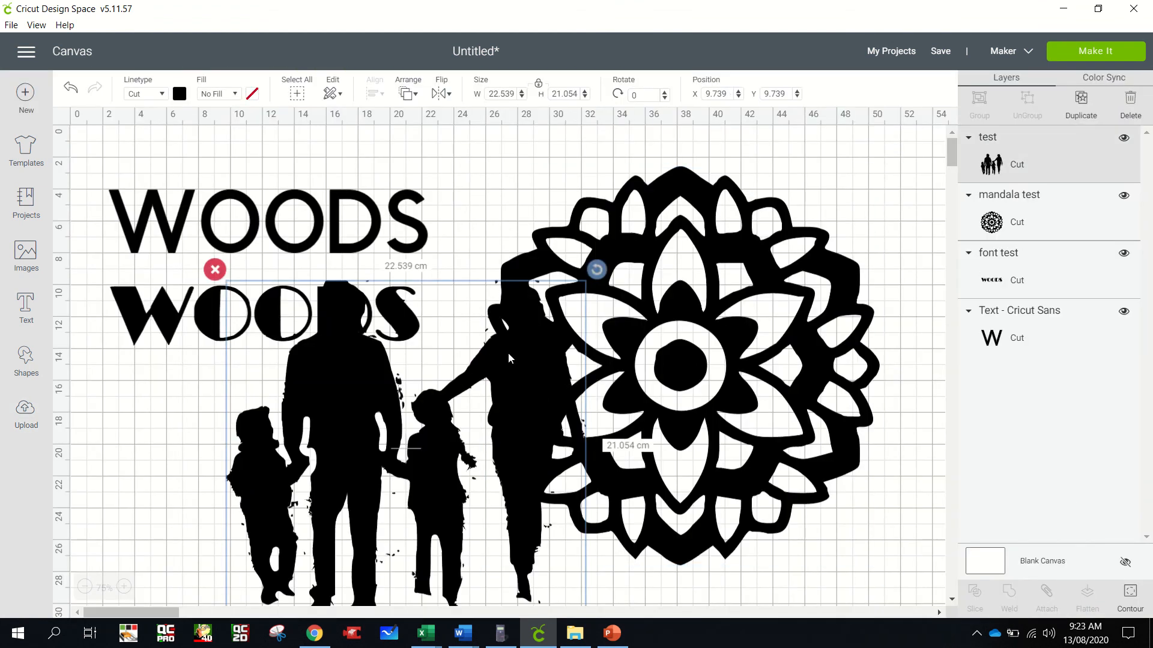
click(87, 587)
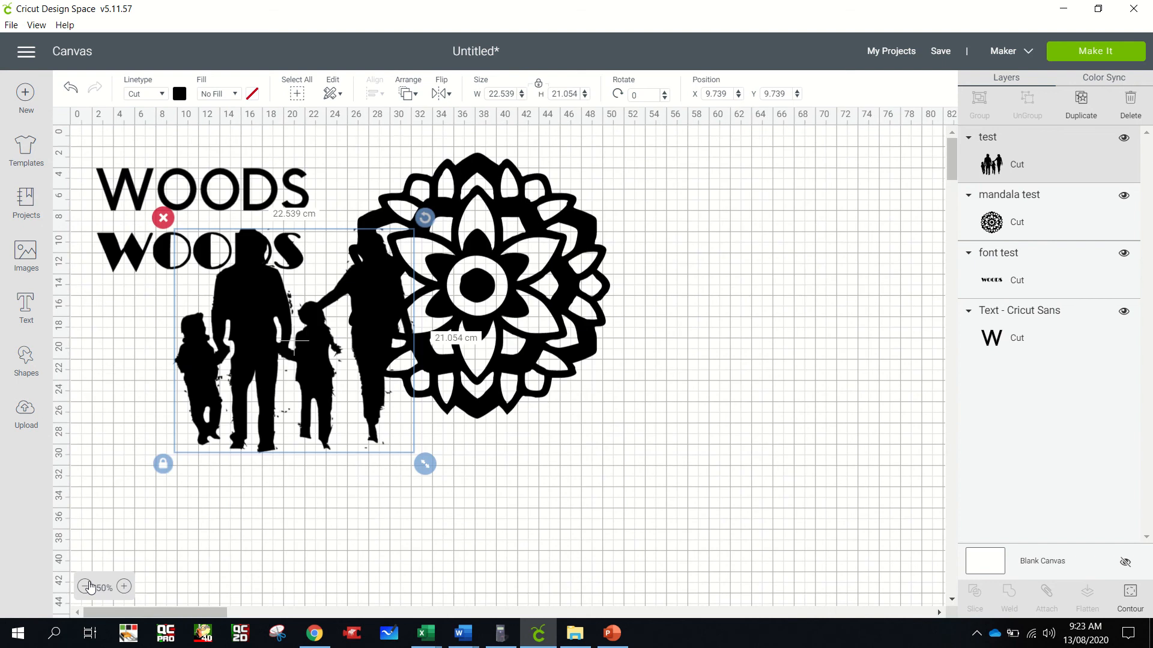
click(86, 587)
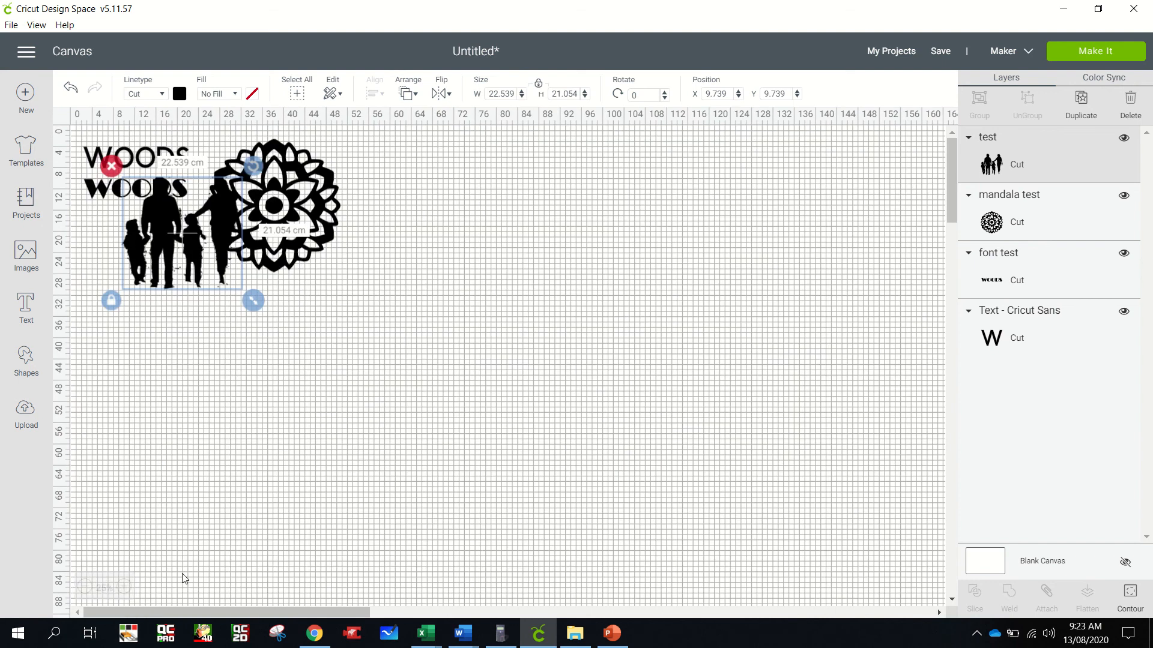
click(125, 588)
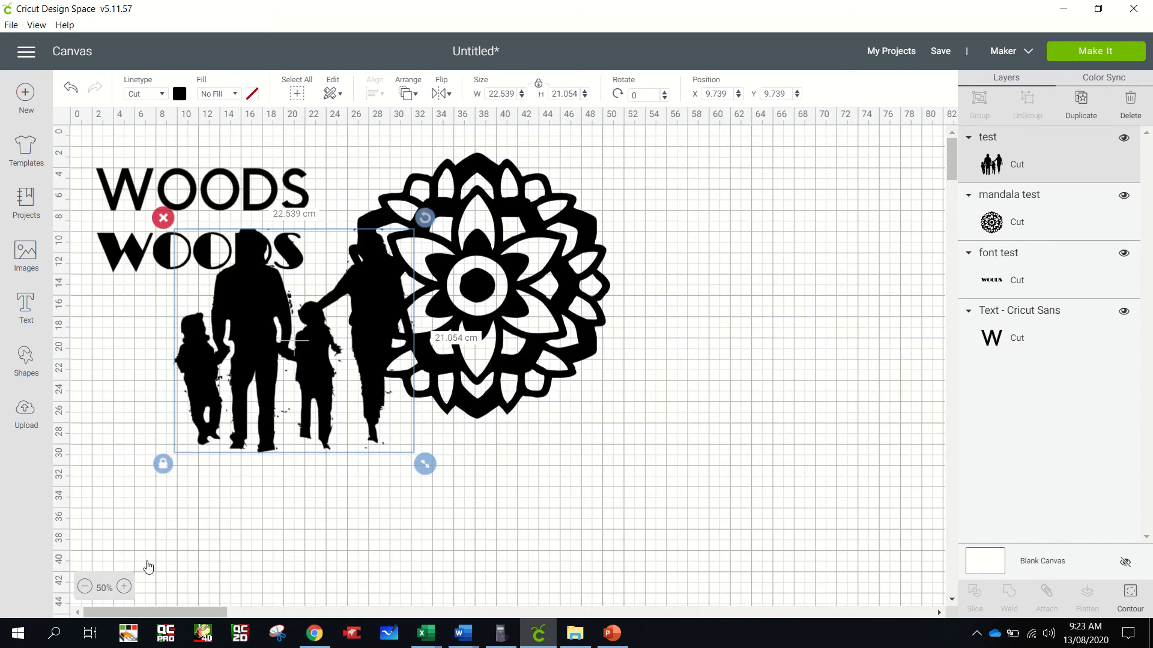
Step: Delete the Cricut Sans text and the mandala from the canvas, keeping the uploaded lettering and the family silhouette
click(234, 191)
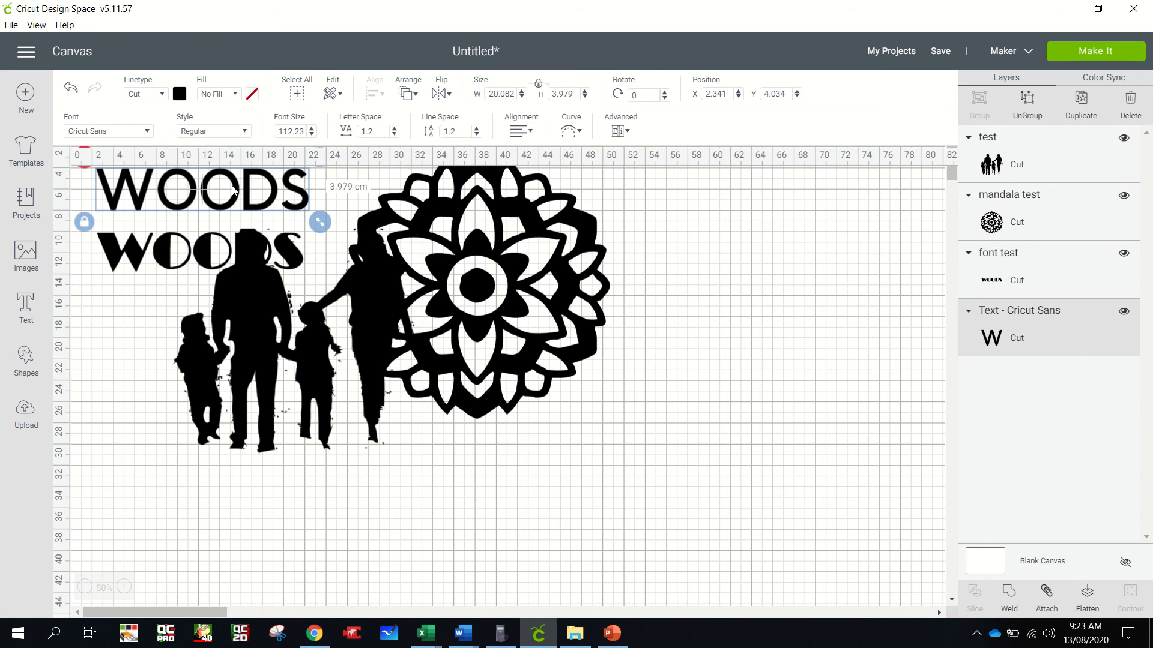
key(Delete)
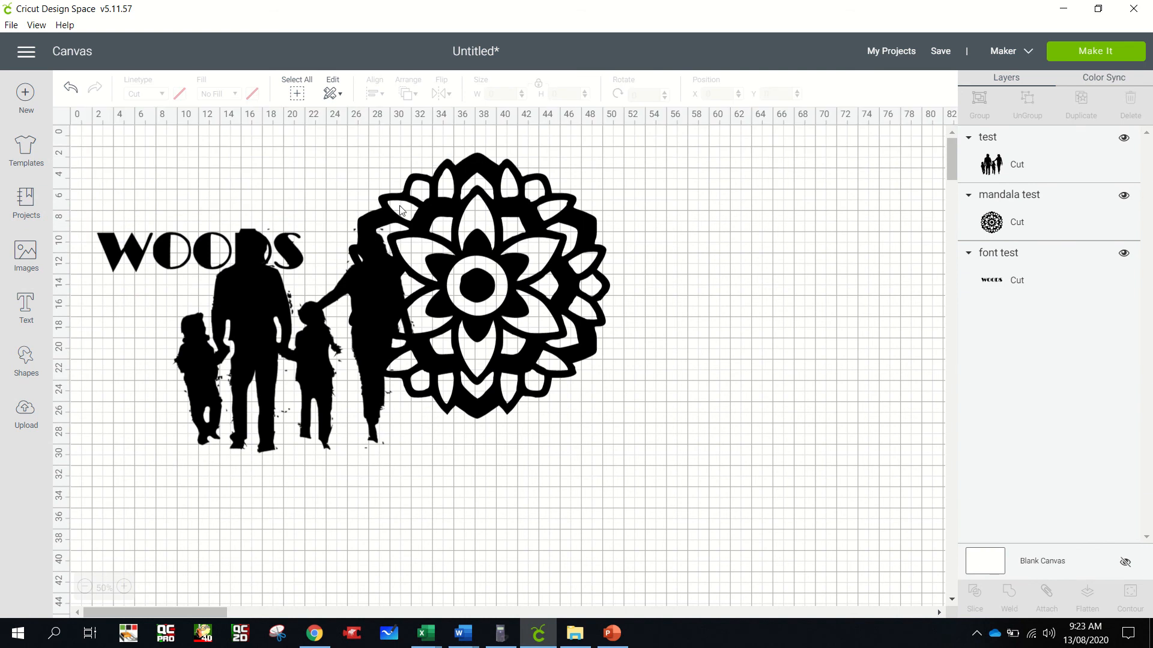
click(456, 200)
key(Delete)
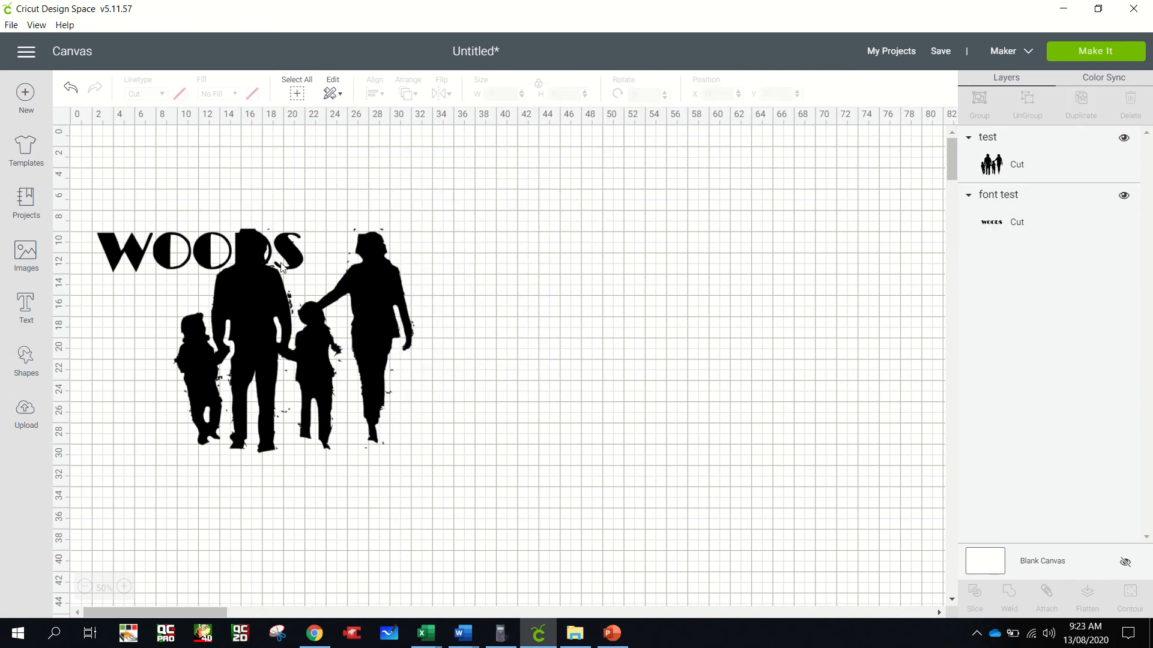
Step: Arrange the family silhouette near the canvas origin, with the uploaded WOODS lettering directly beneath it
click(183, 251)
click(158, 252)
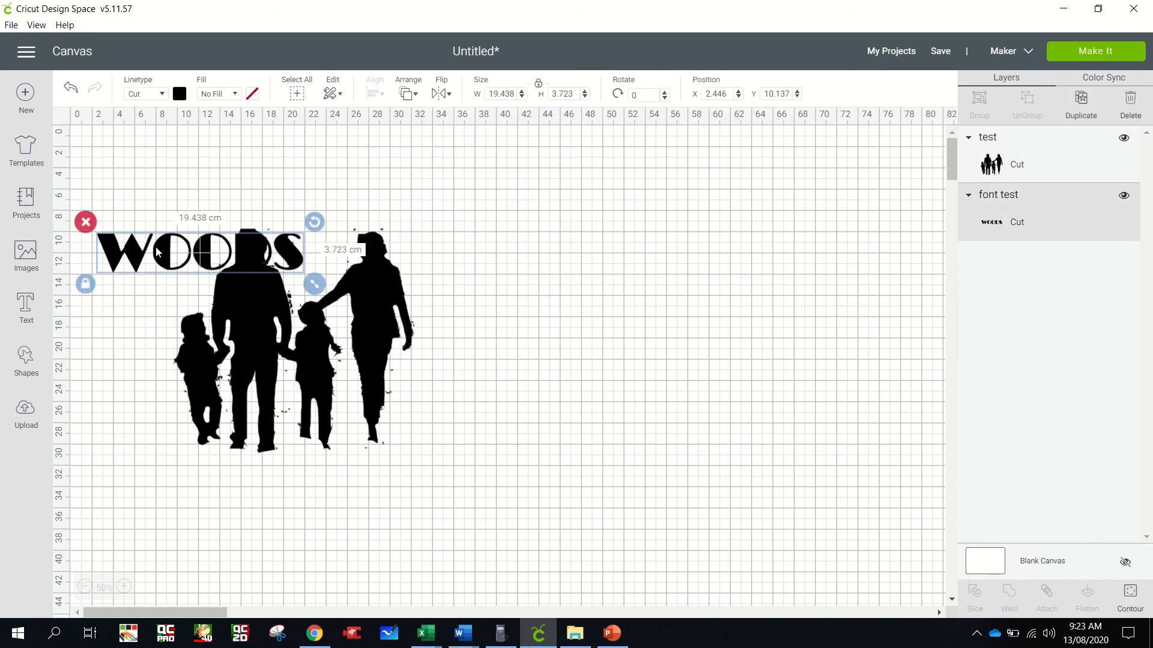
drag(160, 251, 247, 477)
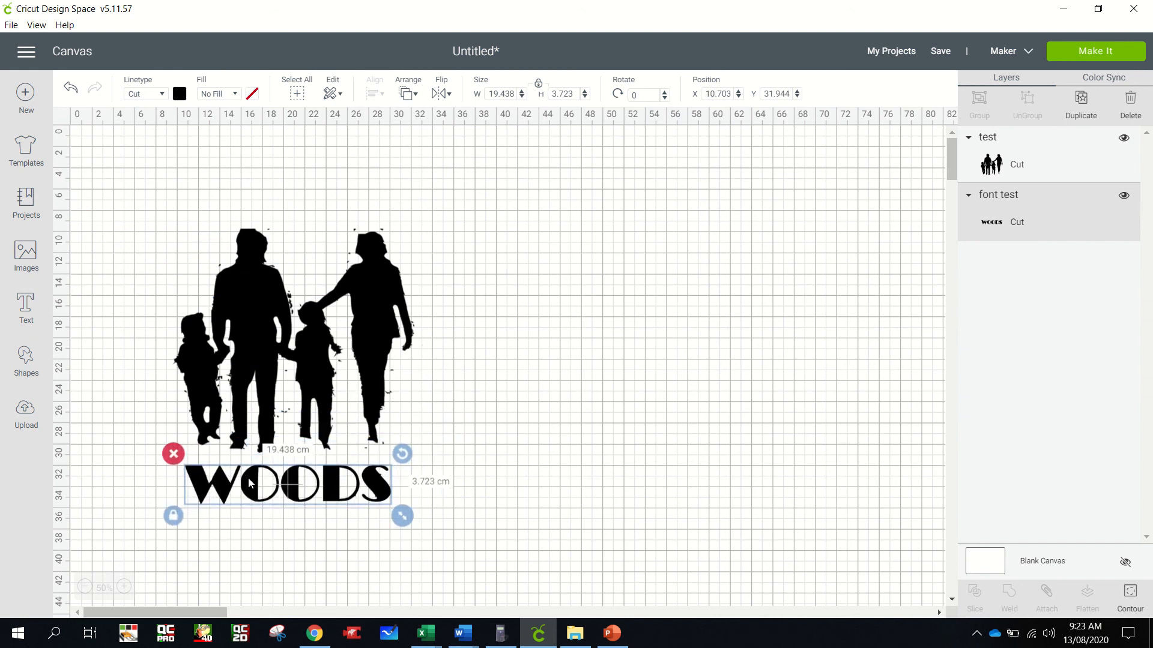
drag(267, 329, 186, 236)
click(311, 471)
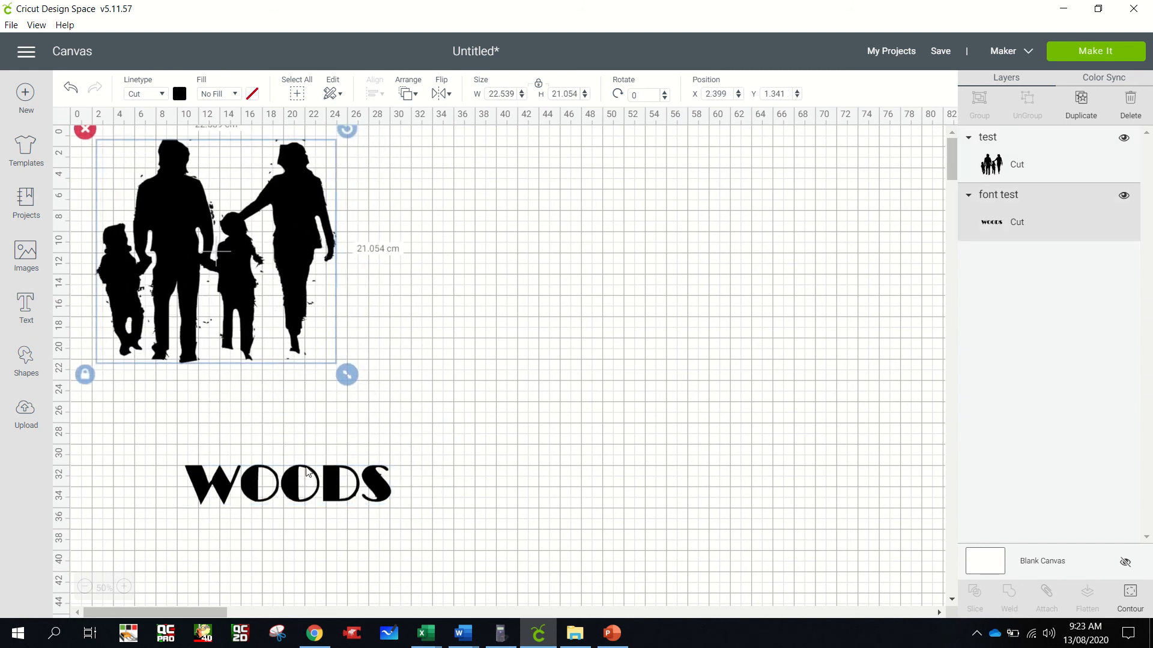
drag(279, 491, 192, 393)
Step: Shrink the family silhouette to about 19.6 by 18.3 cm and move the WOODS lettering up close beneath its feet
click(253, 291)
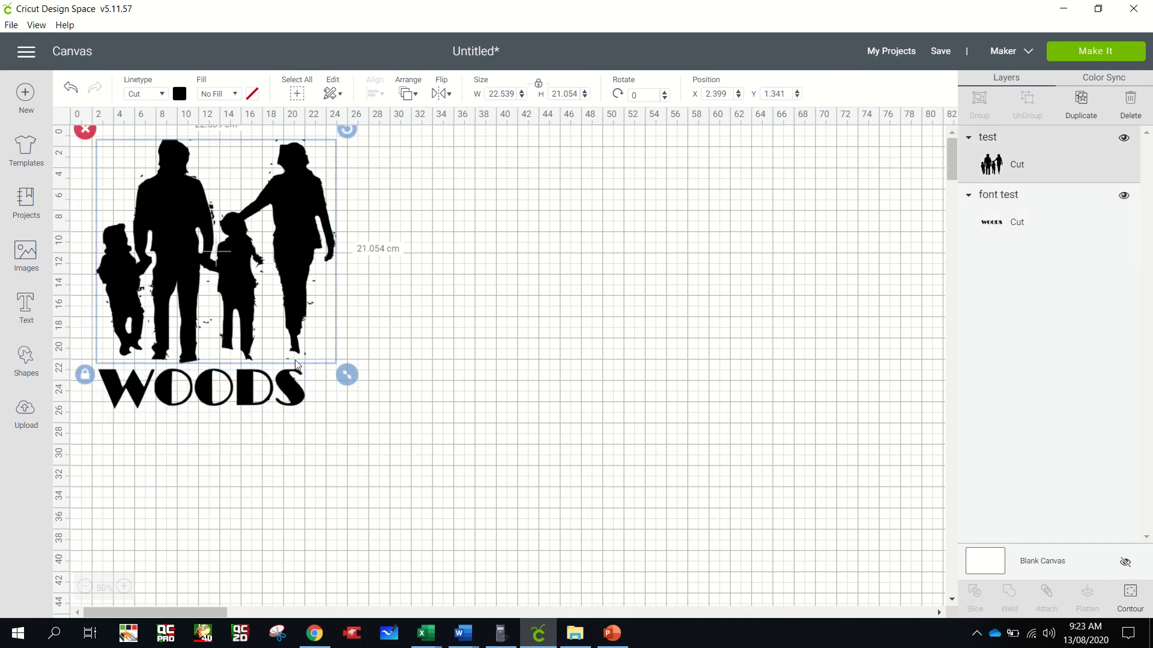
drag(346, 374, 313, 340)
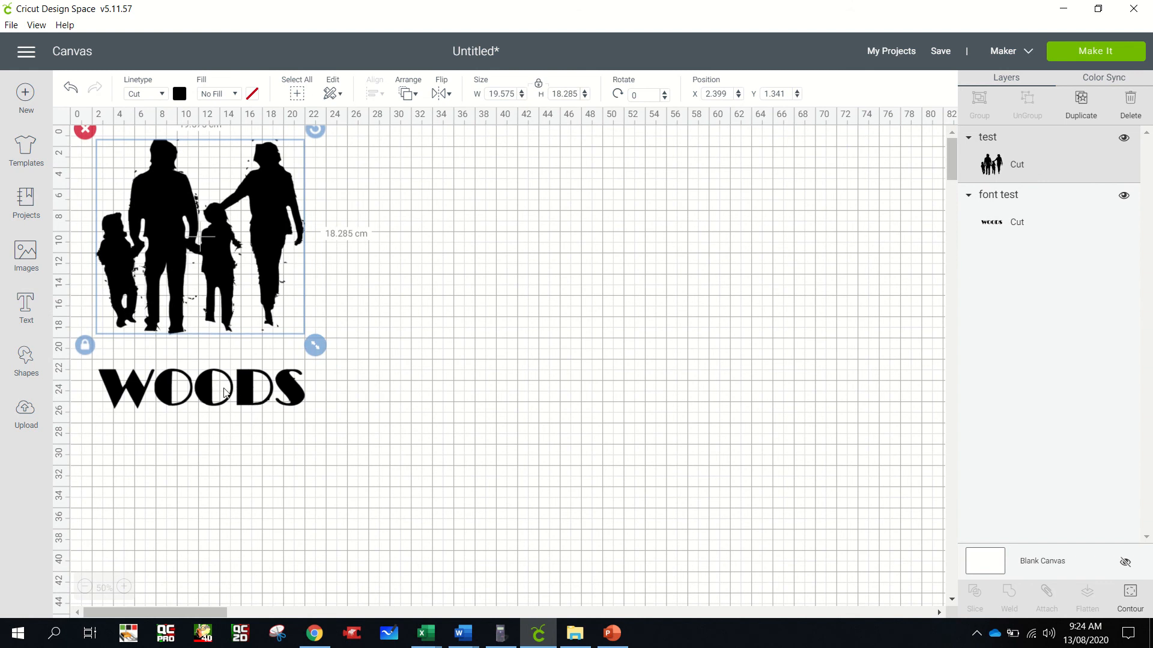
drag(212, 387, 203, 363)
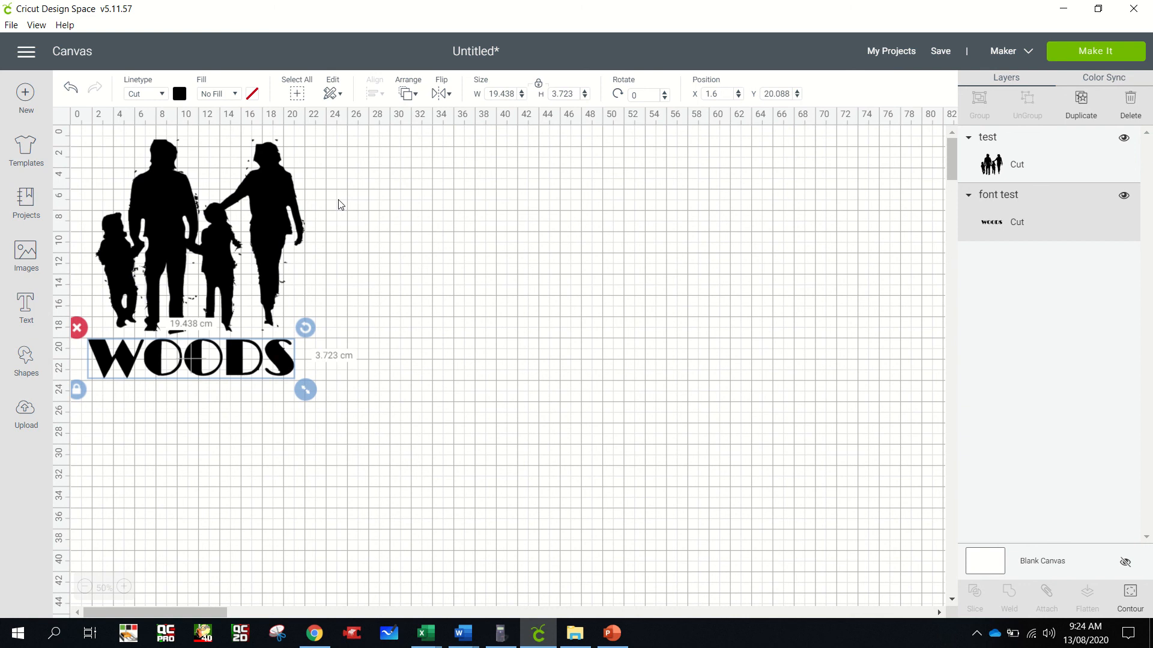
click(353, 421)
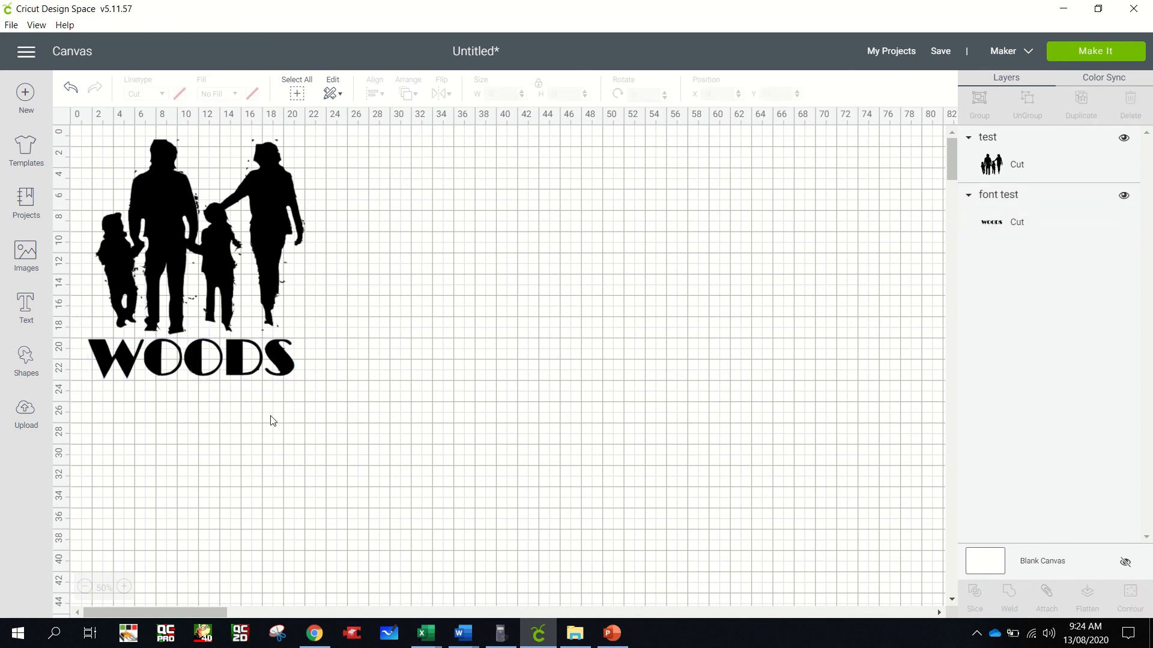
Step: Attach the family silhouette and the WOODS lettering to each other so they cut in this arrangement
click(127, 585)
click(127, 585)
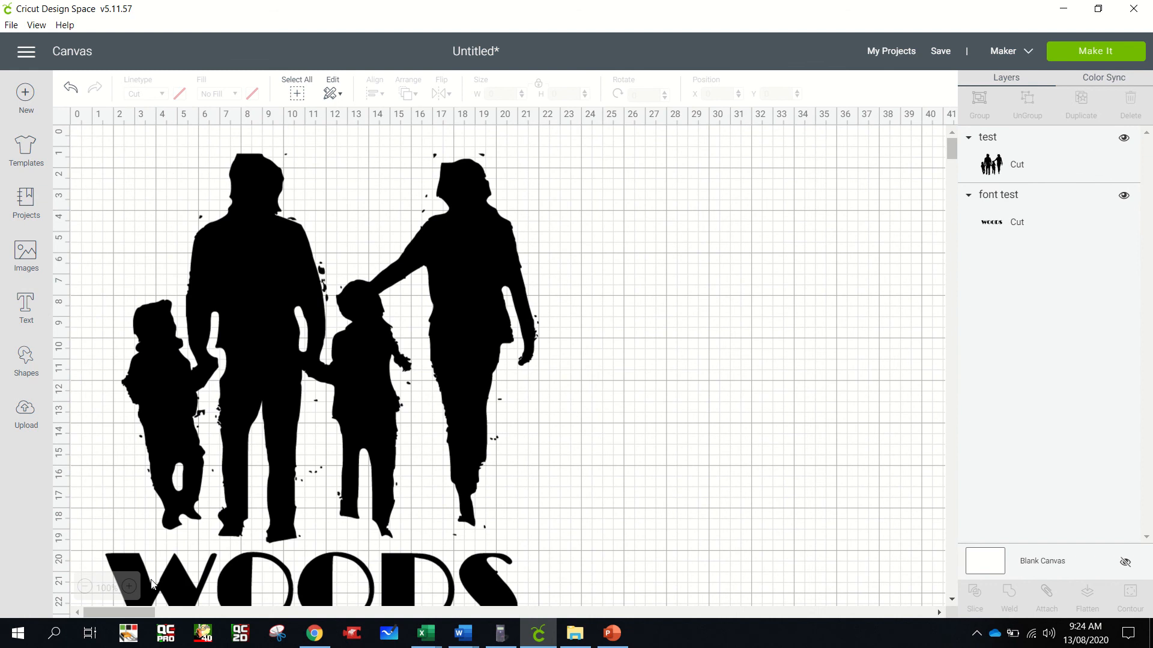
click(85, 587)
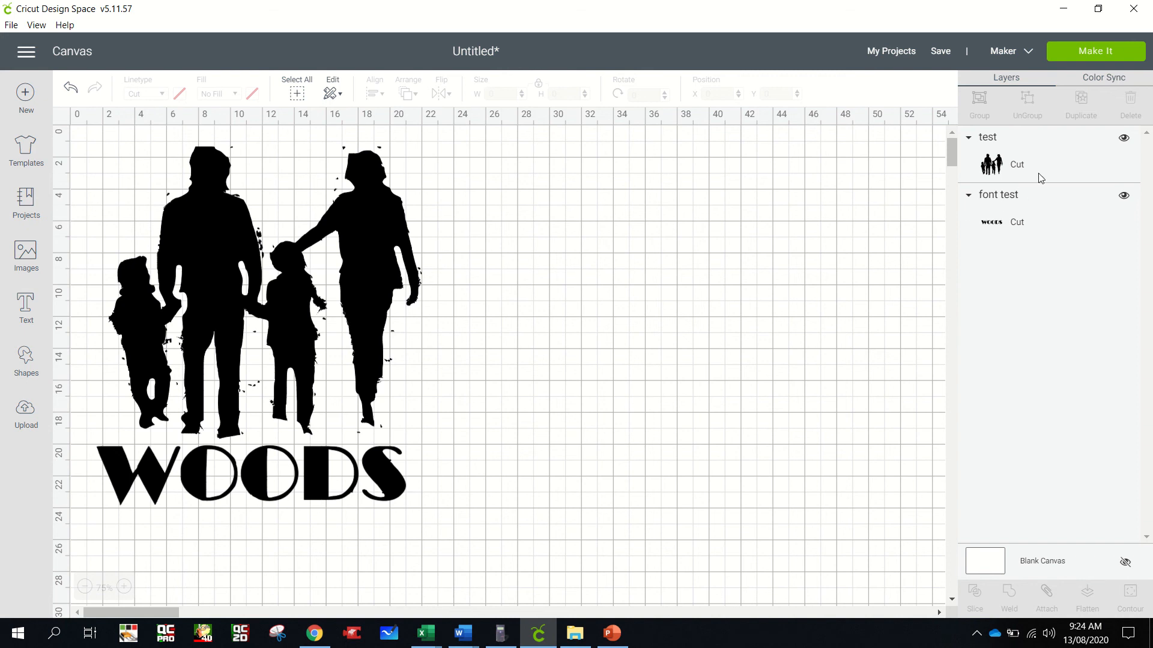
click(1049, 161)
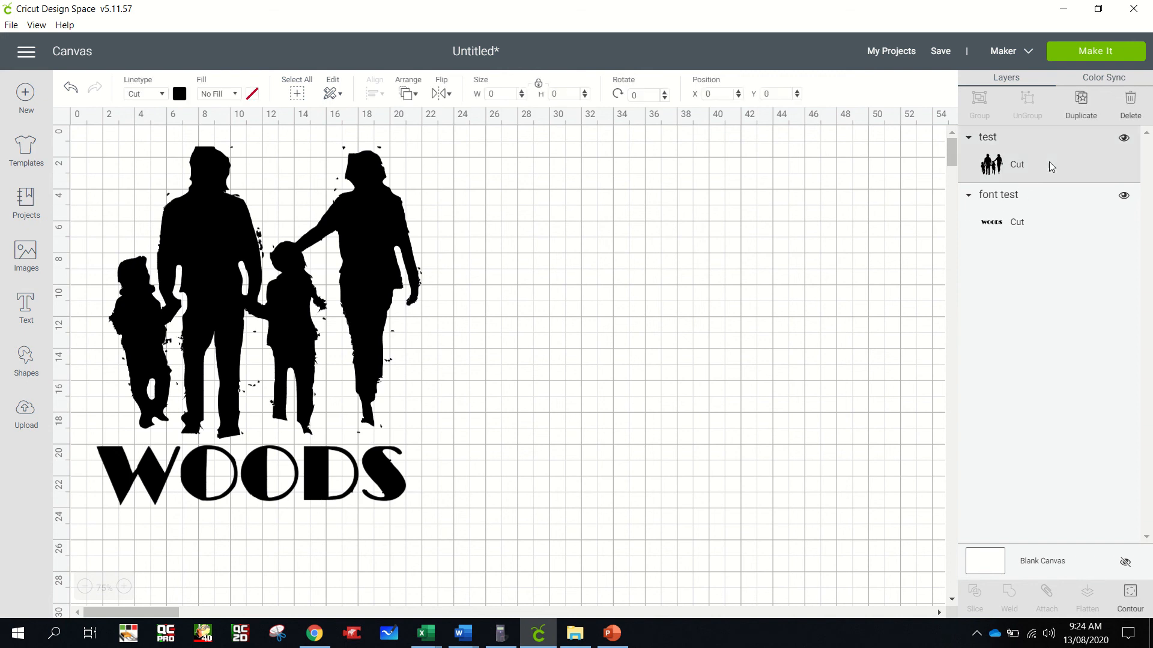
shift+click(1050, 221)
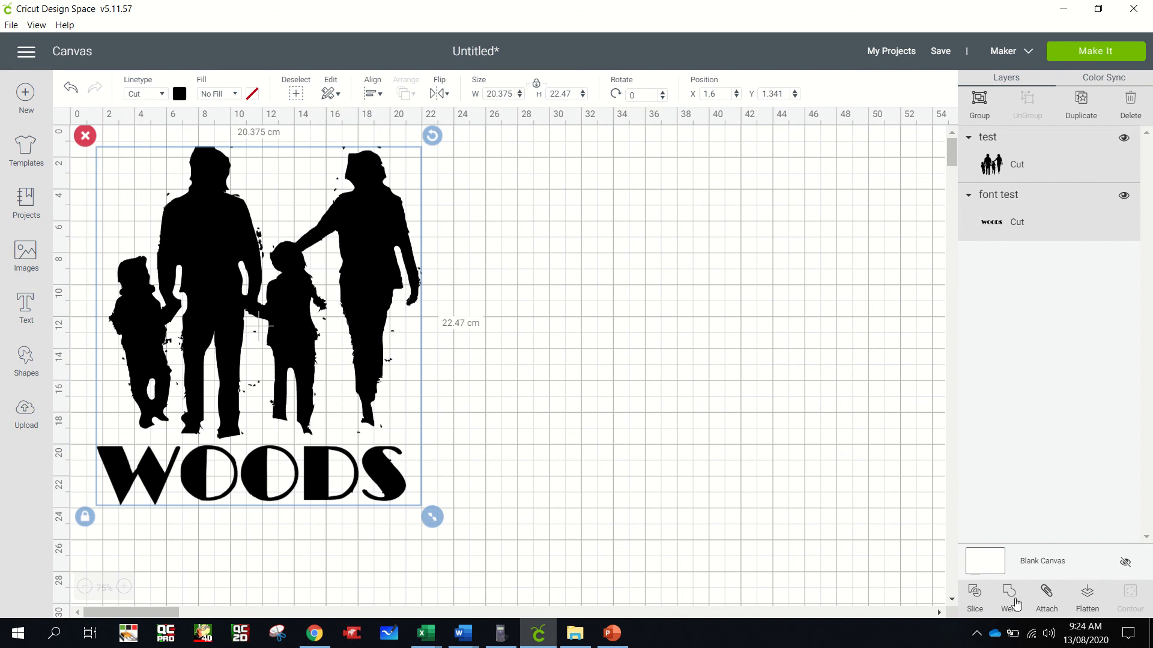
click(1047, 597)
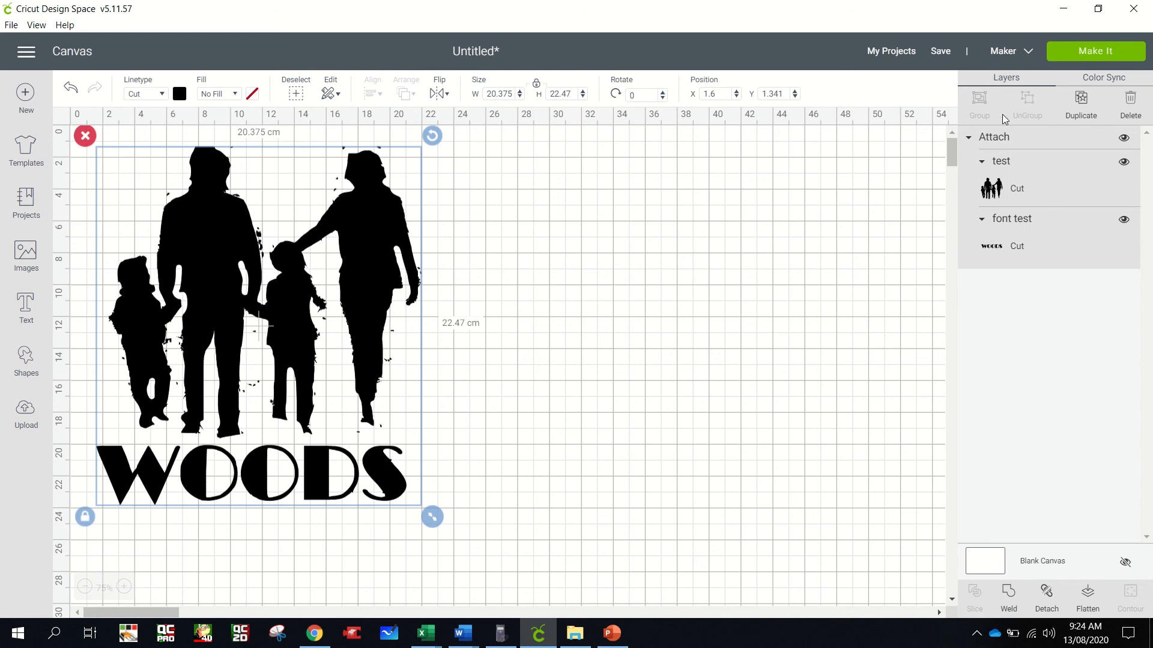
Step: Save the project under the name woods
click(941, 52)
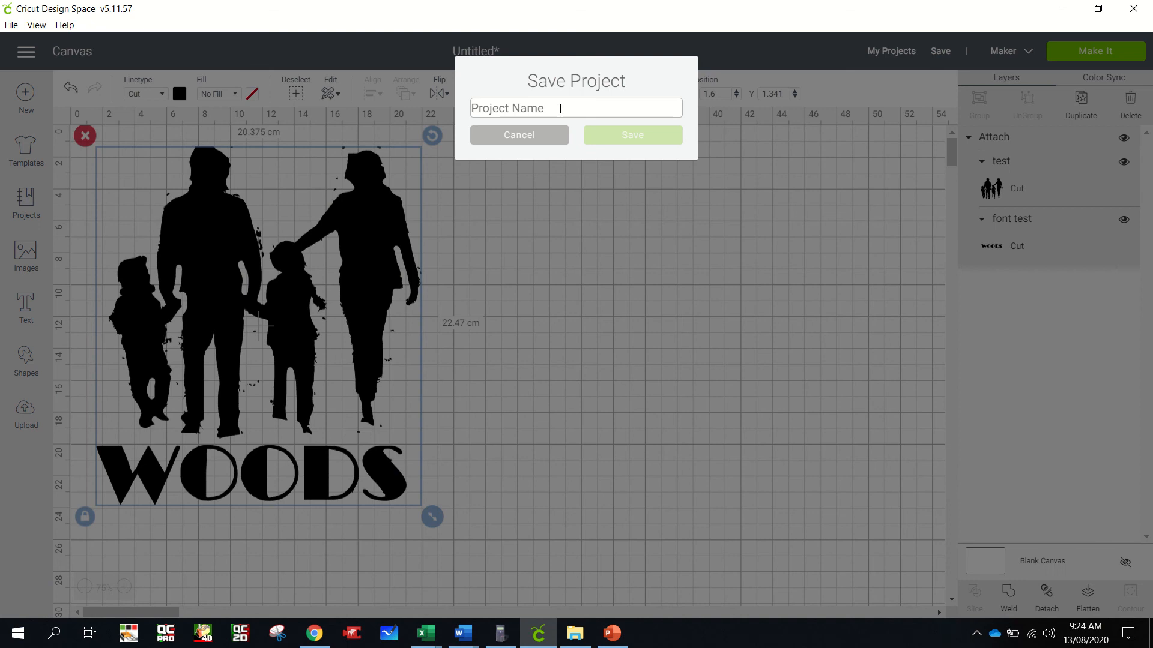
text(W)
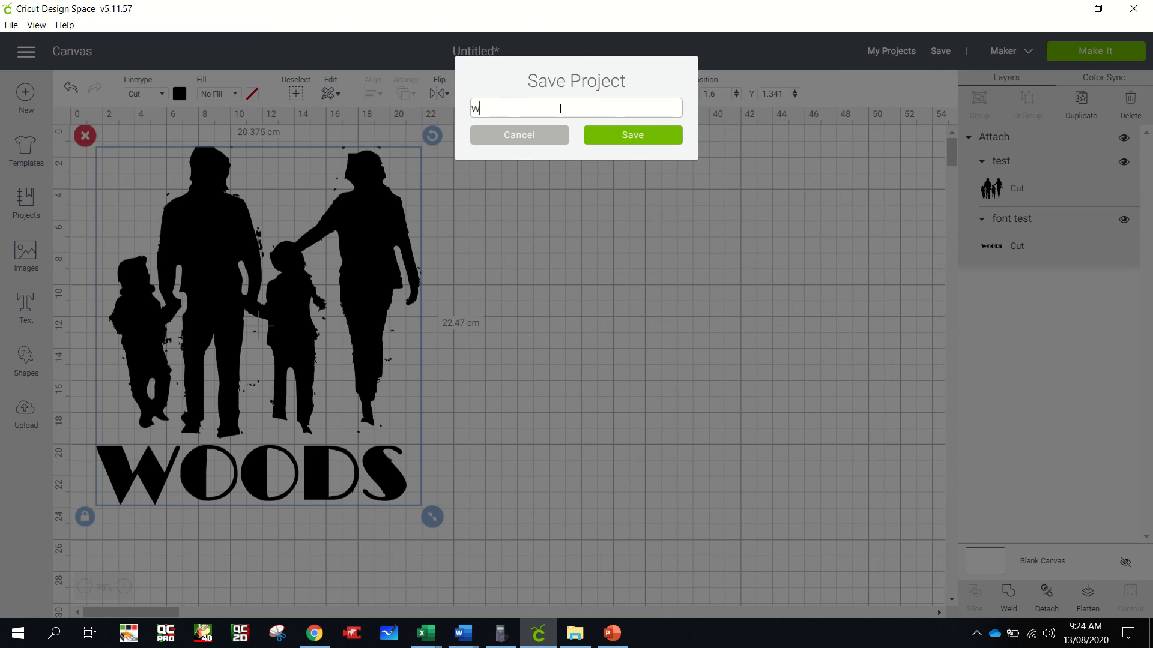
text(oods)
click(632, 139)
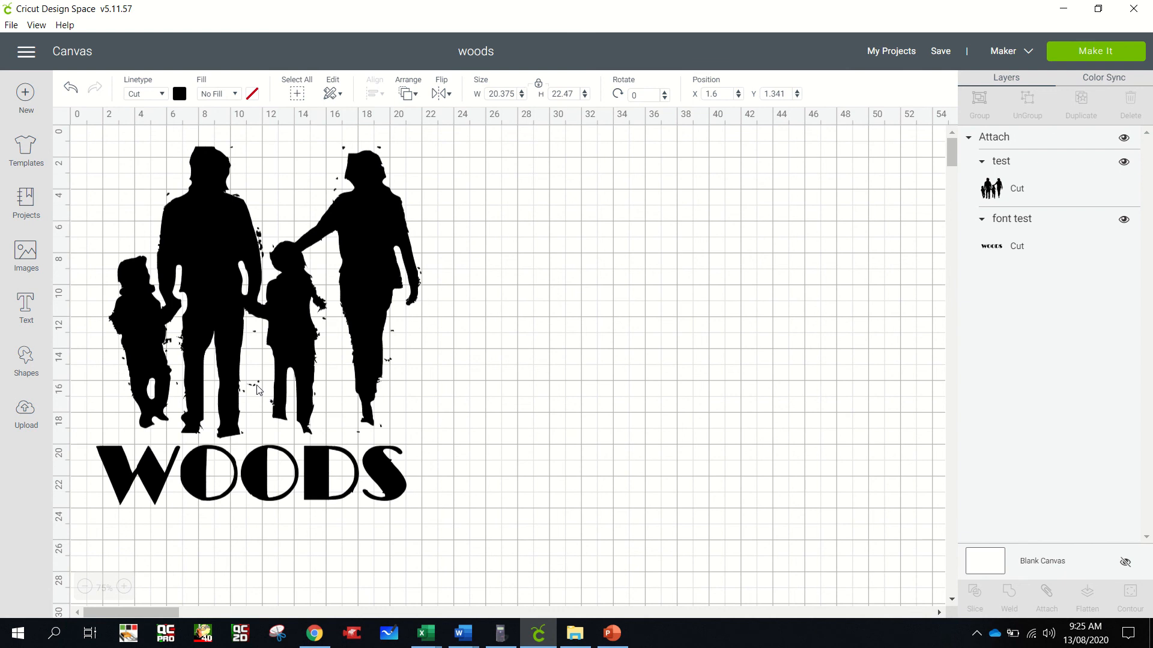
mouse_move(978, 1)
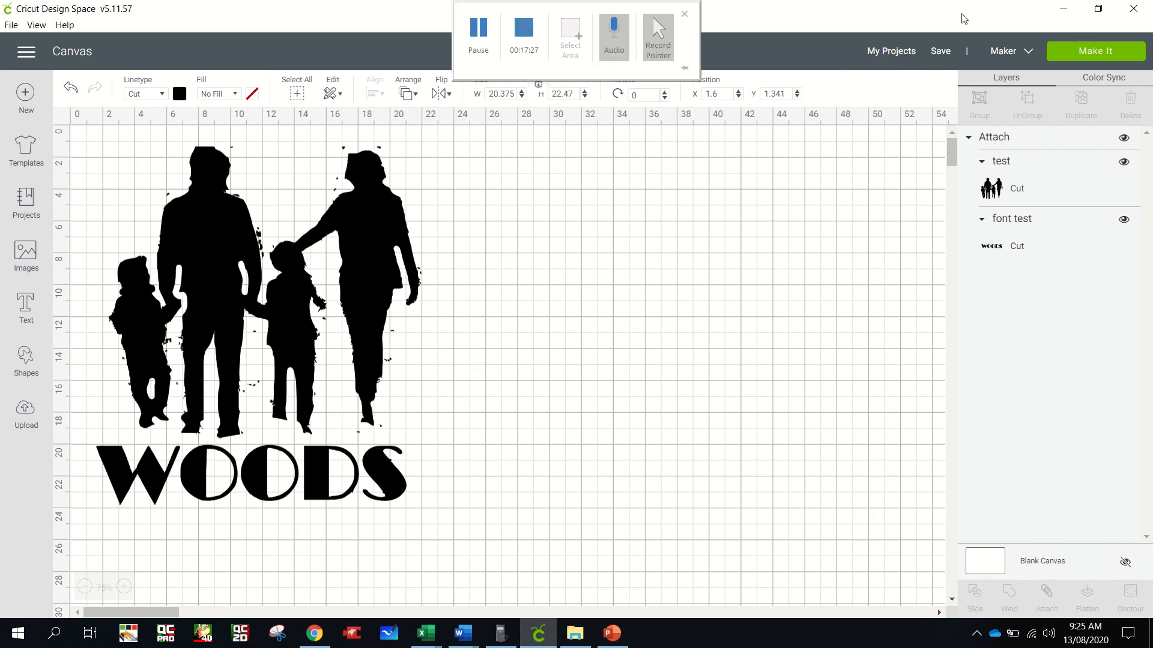